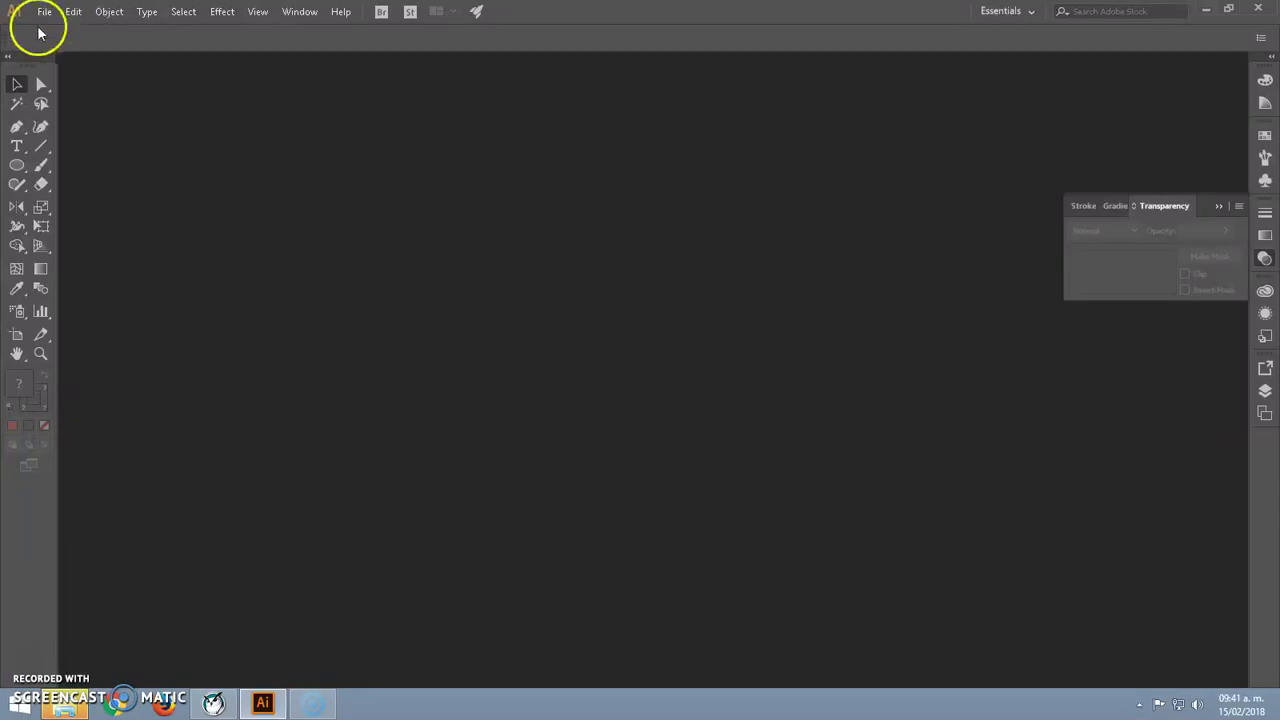
- Create a new 28 × 21 cm landscape RGB document from the recent Custom preset
left_click(44, 16)
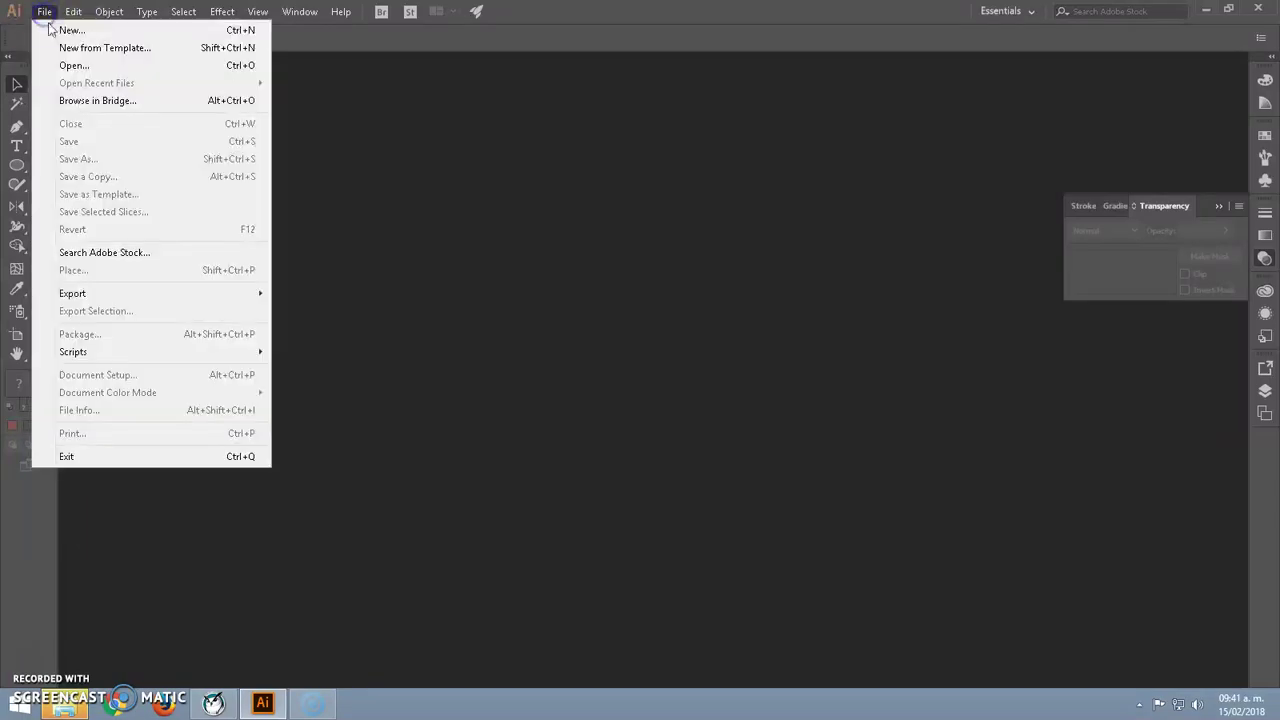
left_click(61, 36)
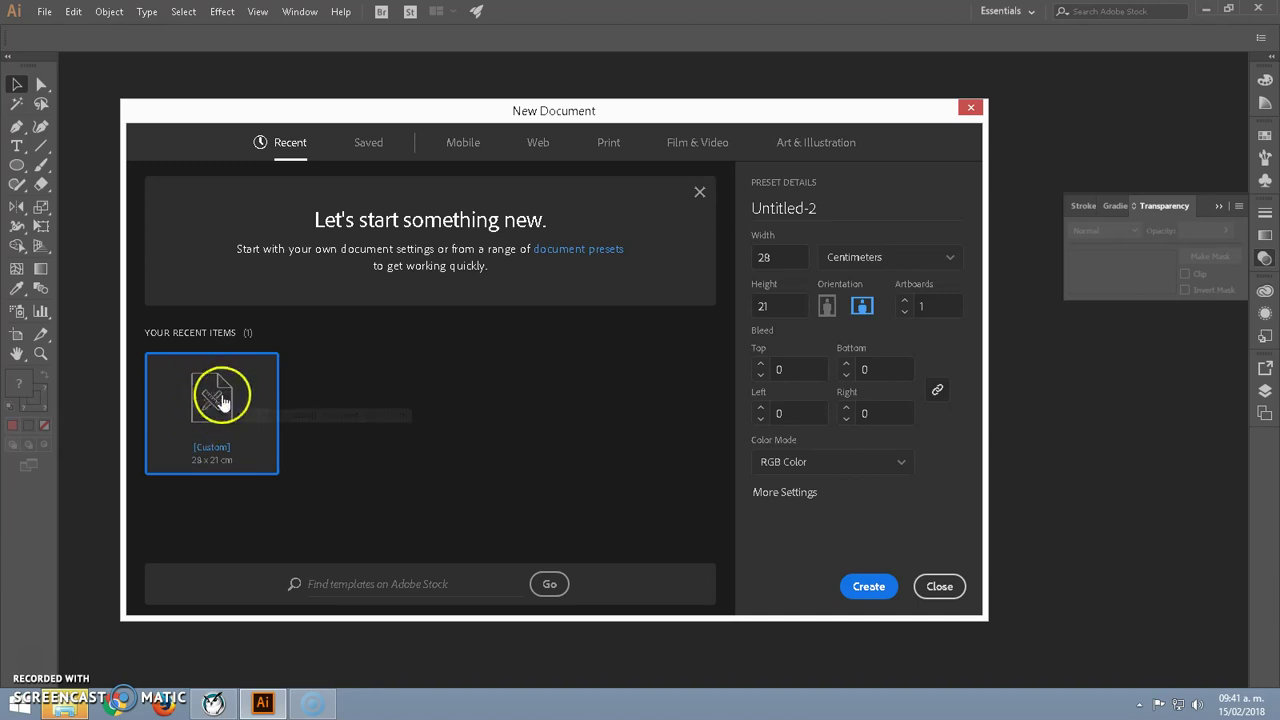
left_click(872, 588)
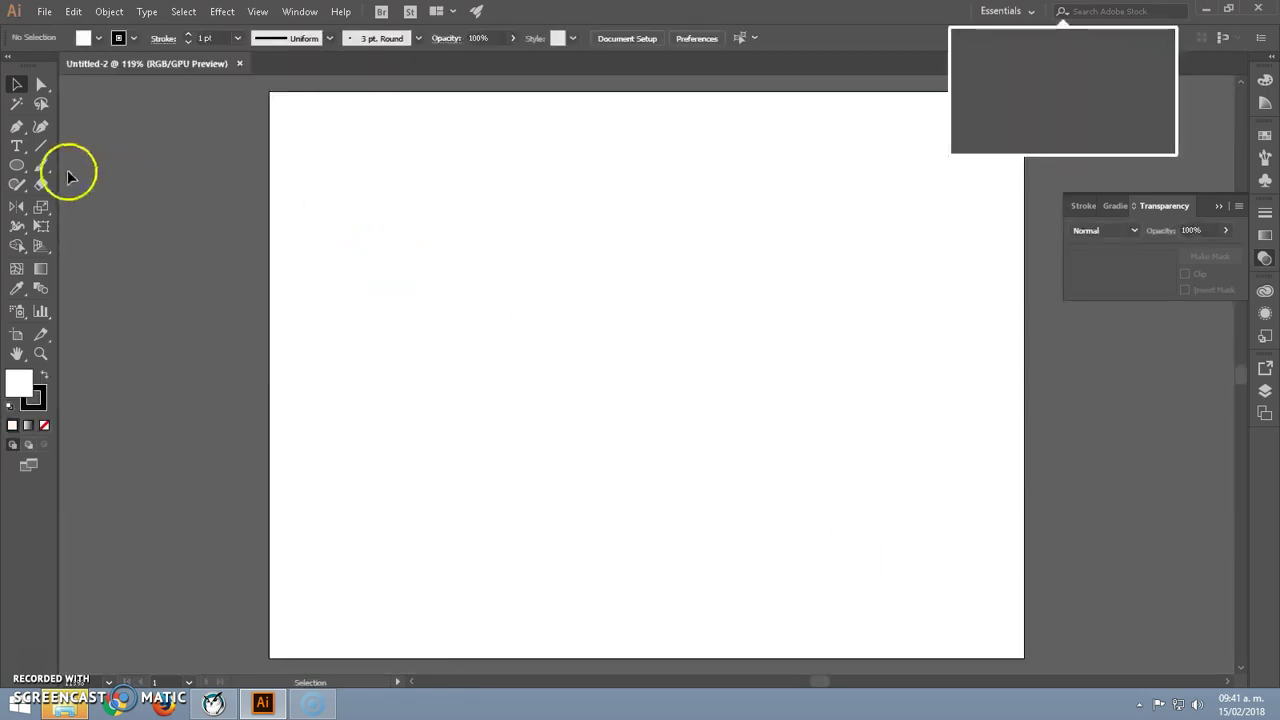
left_click(41, 165)
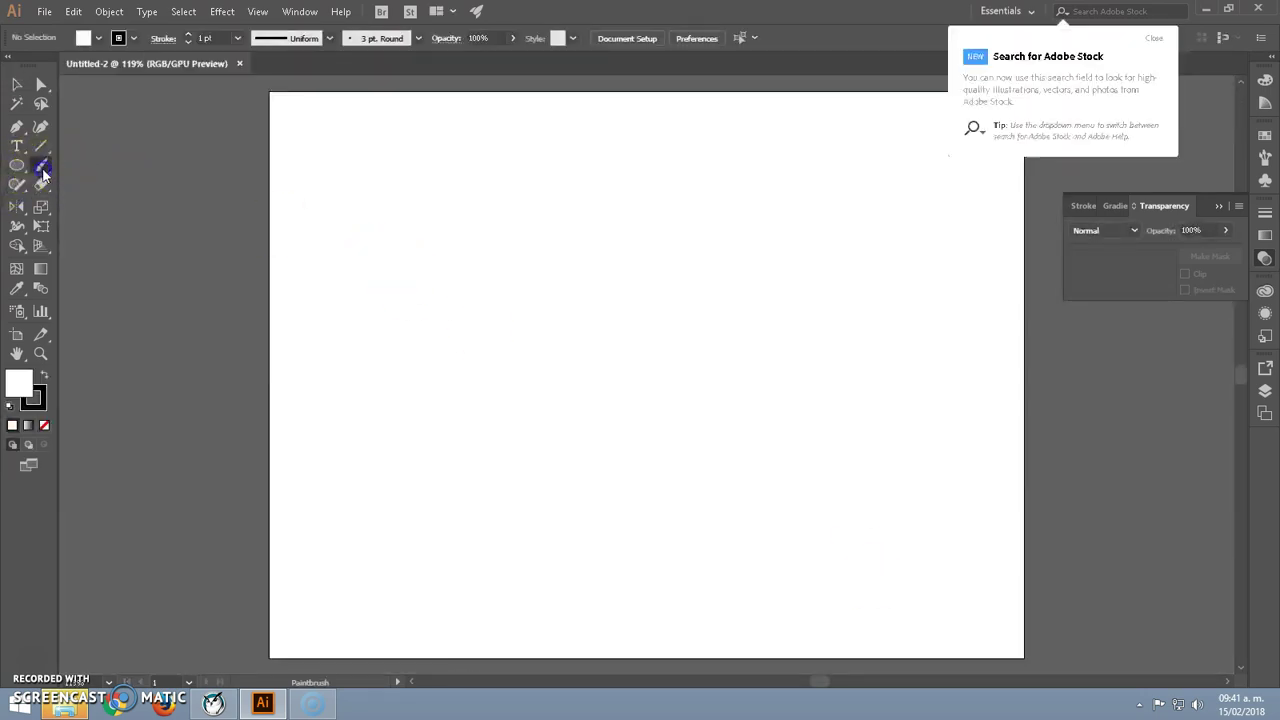
left_click(43, 375)
left_click_drag(332, 243, 574, 221)
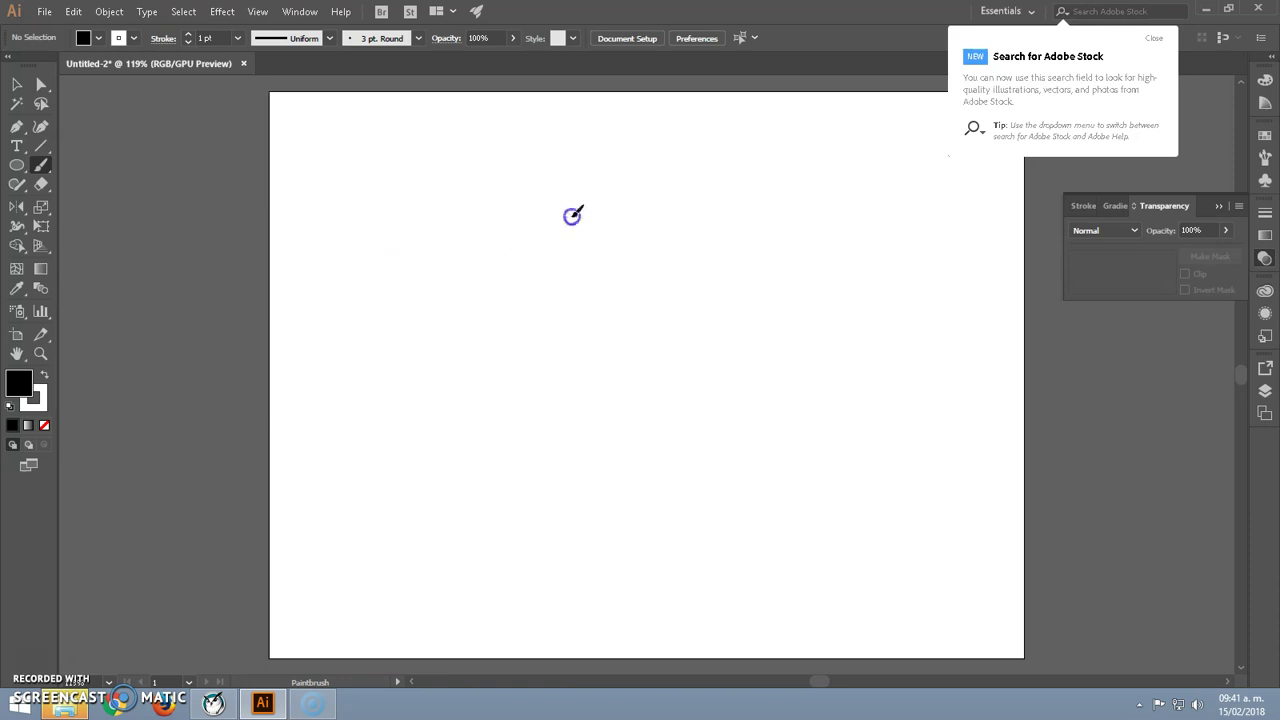
left_click(36, 396)
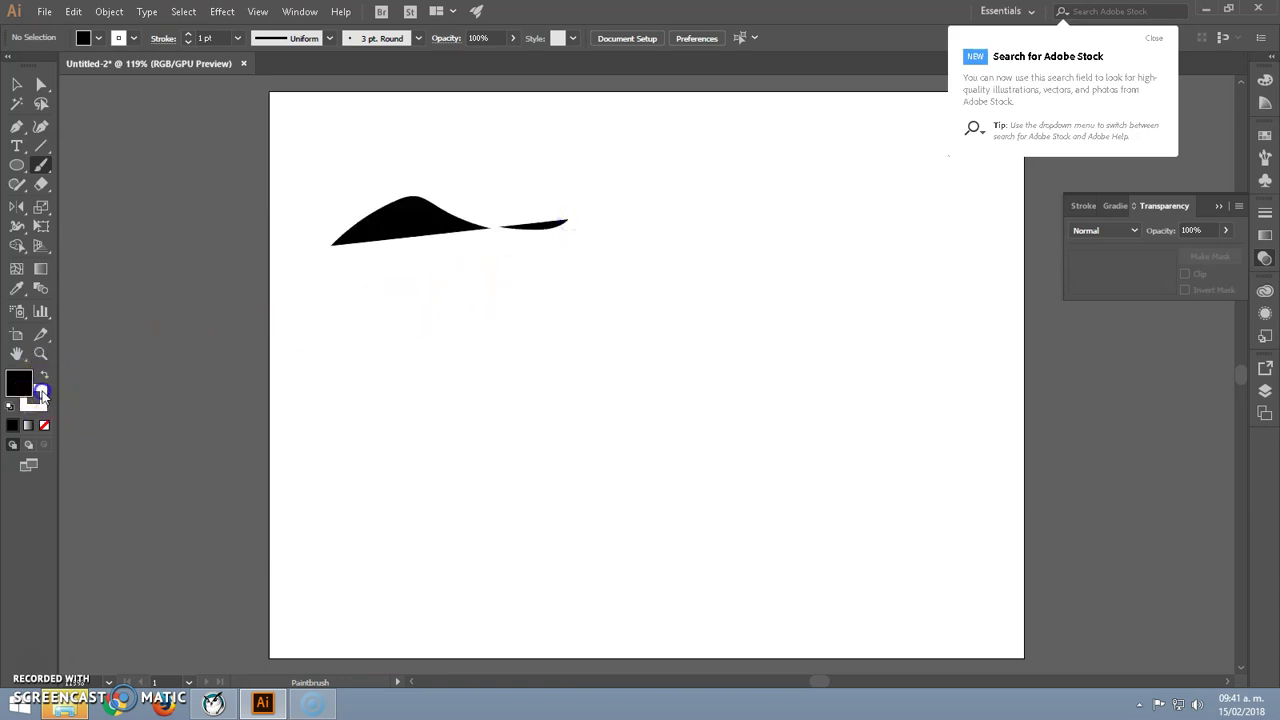
left_click_drag(389, 329, 641, 327)
left_click(37, 399)
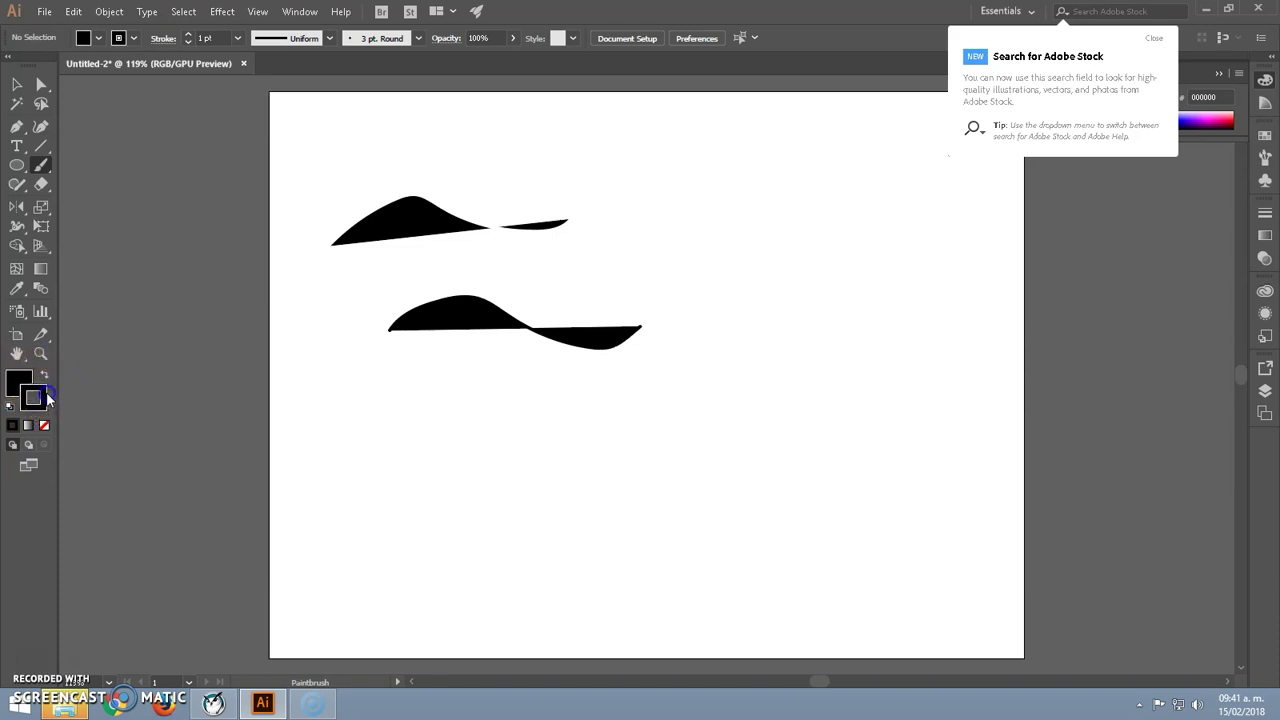
left_click(45, 427)
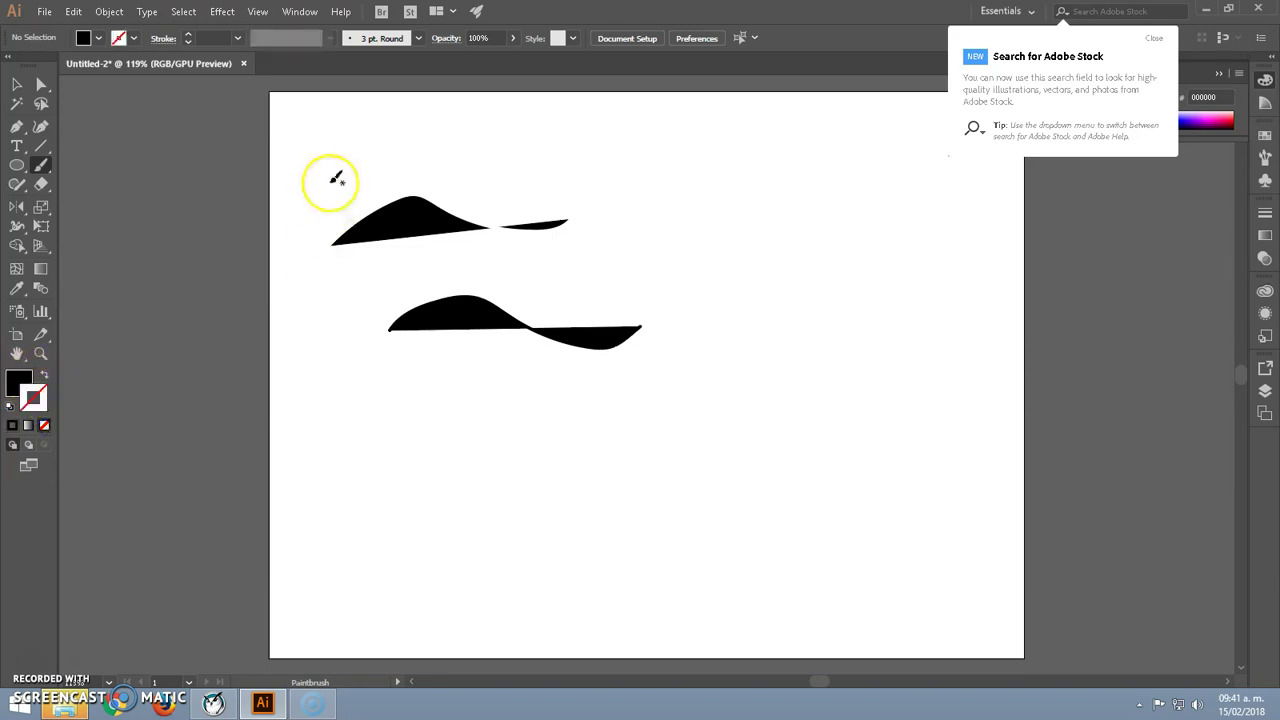
left_click(17, 381)
mouse_move(338, 147)
left_mouse_down()
mouse_move(413, 121)
mouse_move(601, 149)
left_mouse_up()
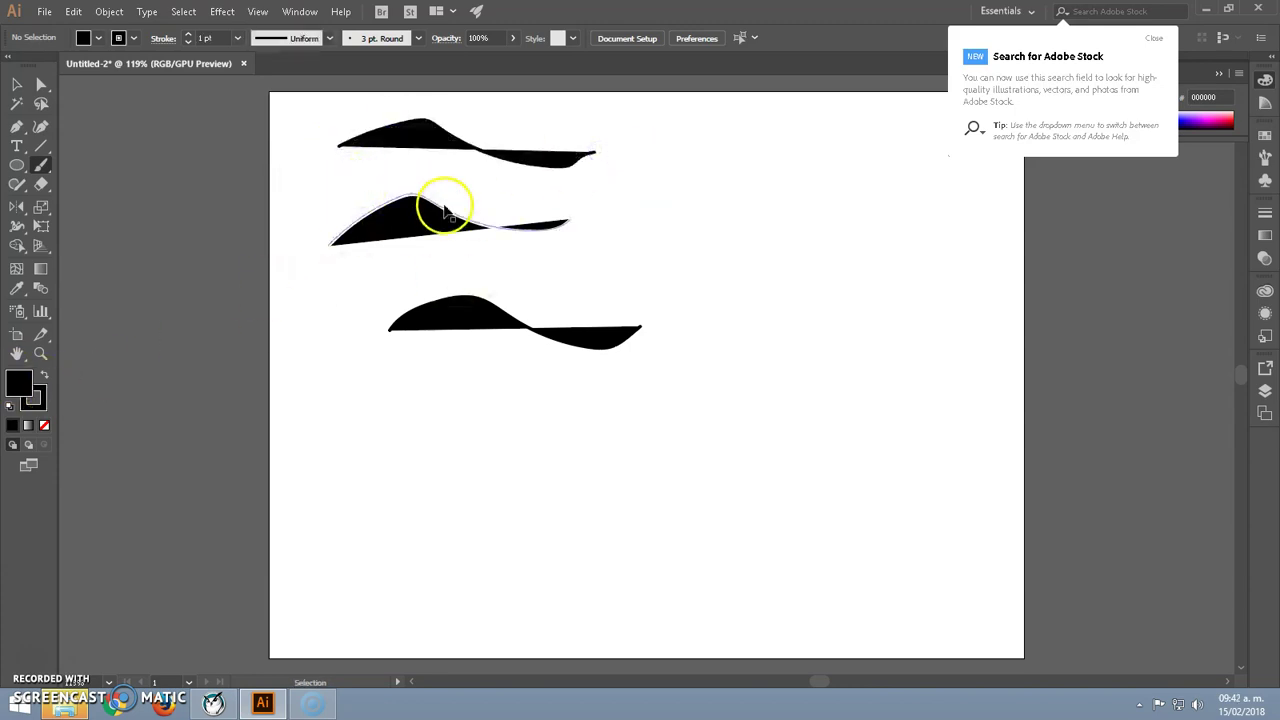
key("ctrl+y")
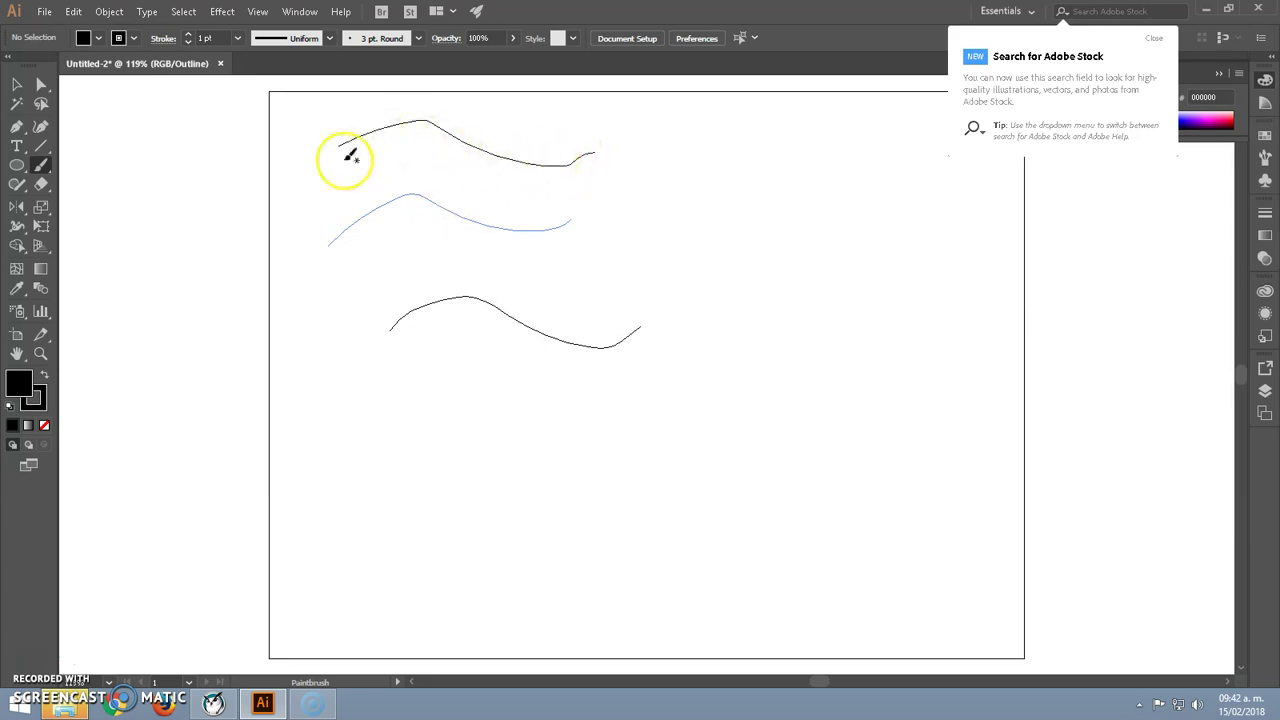
key("ctrl+y")
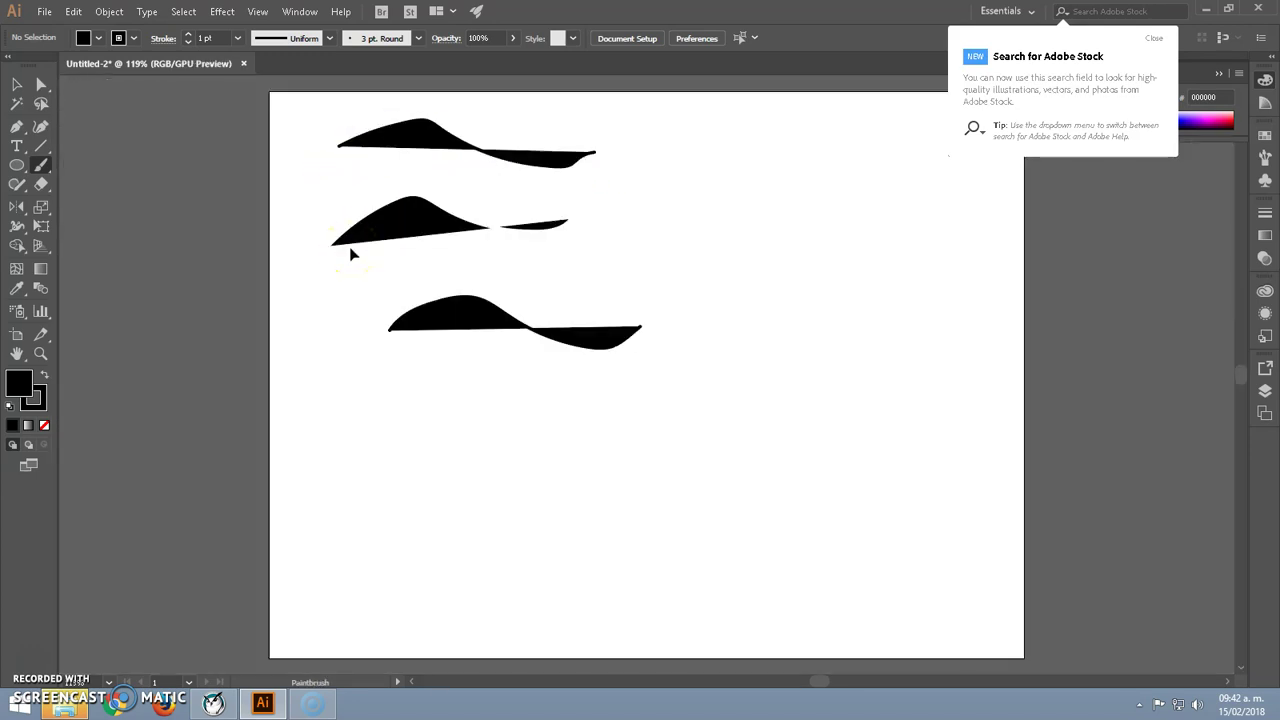
left_click(18, 85)
key("ctrl+a")
key("Delete")
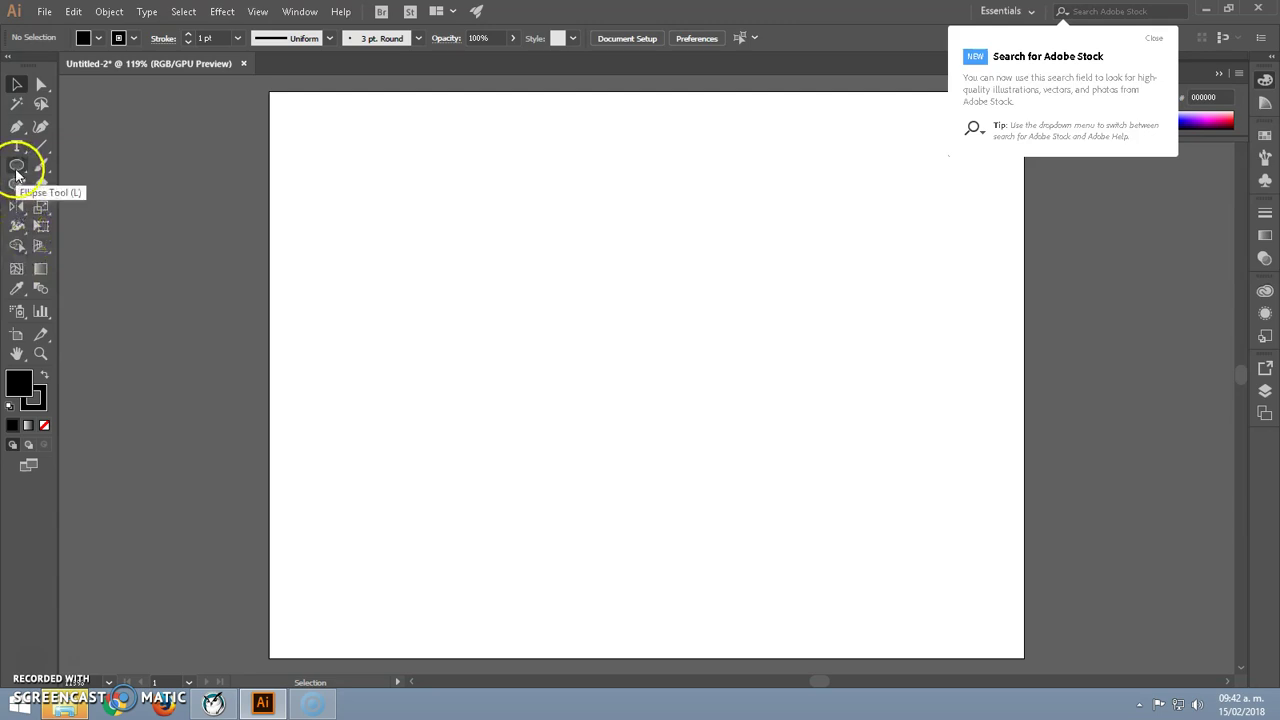
- Draw a narrow 0.59 × 1.63 cm black ellipse with no stroke near the artboard's top-left
left_click(16, 168)
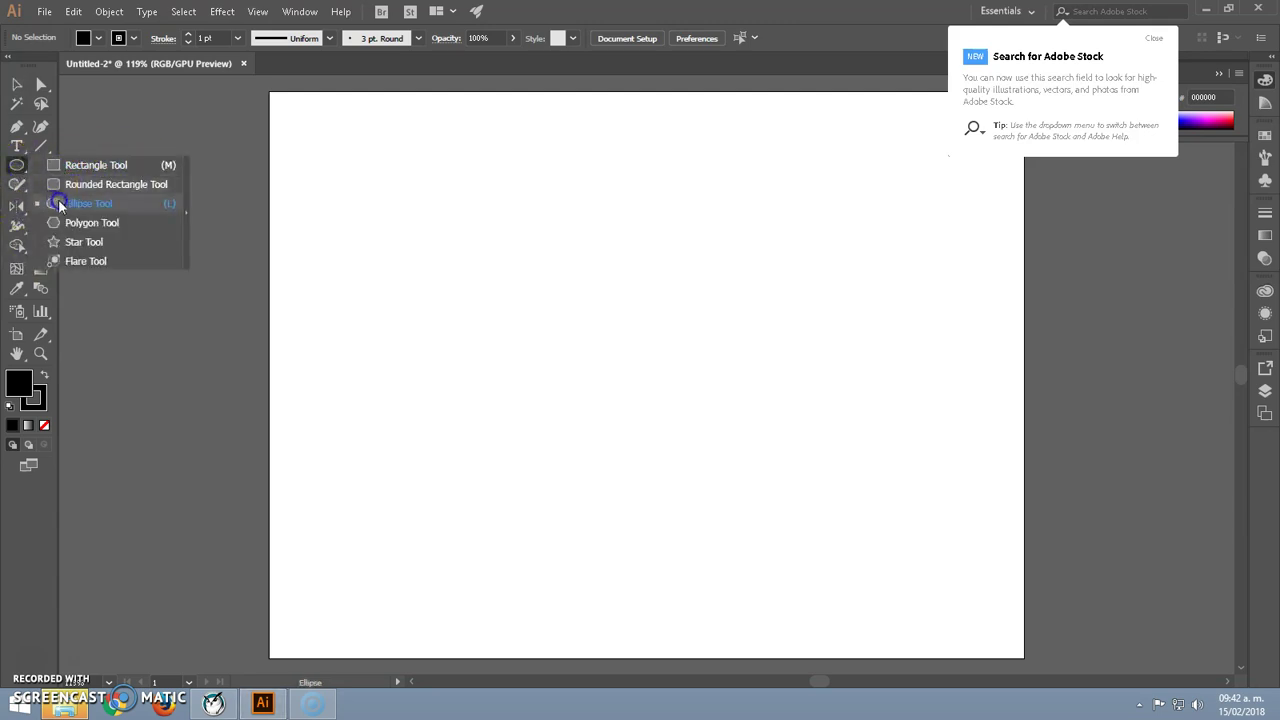
left_click(86, 203)
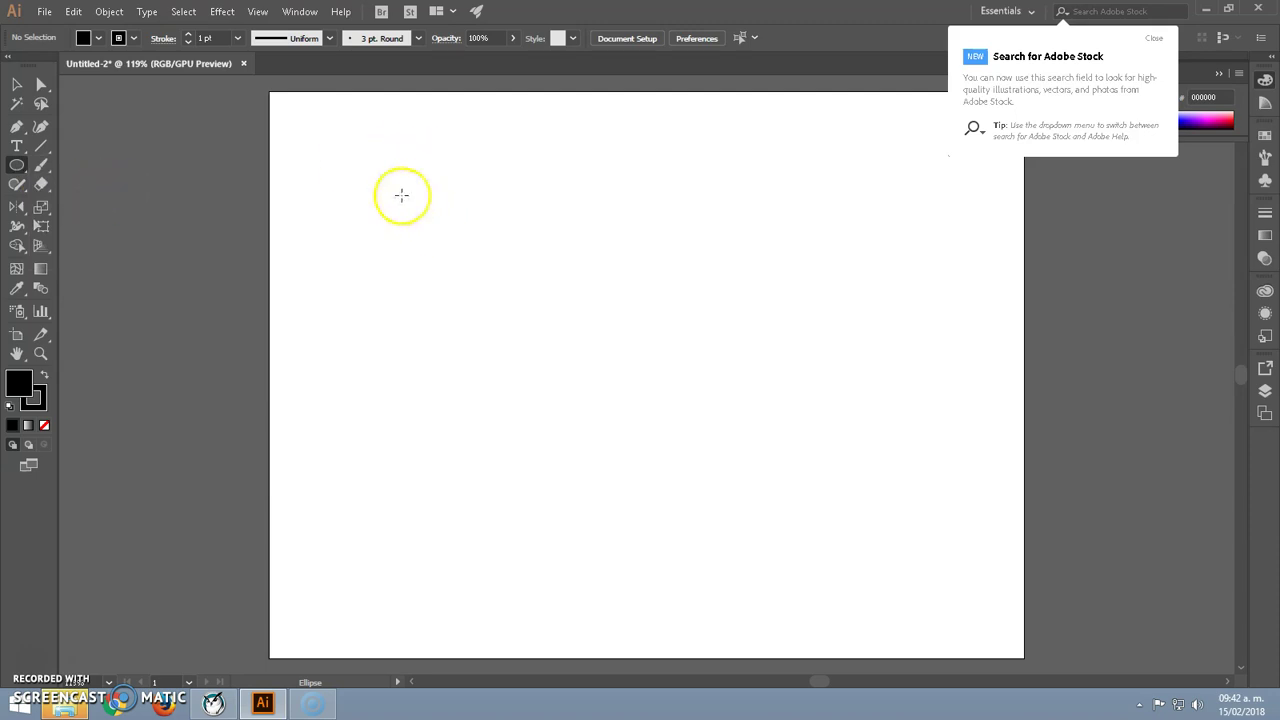
left_click_drag(379, 192, 403, 239)
key("Delete")
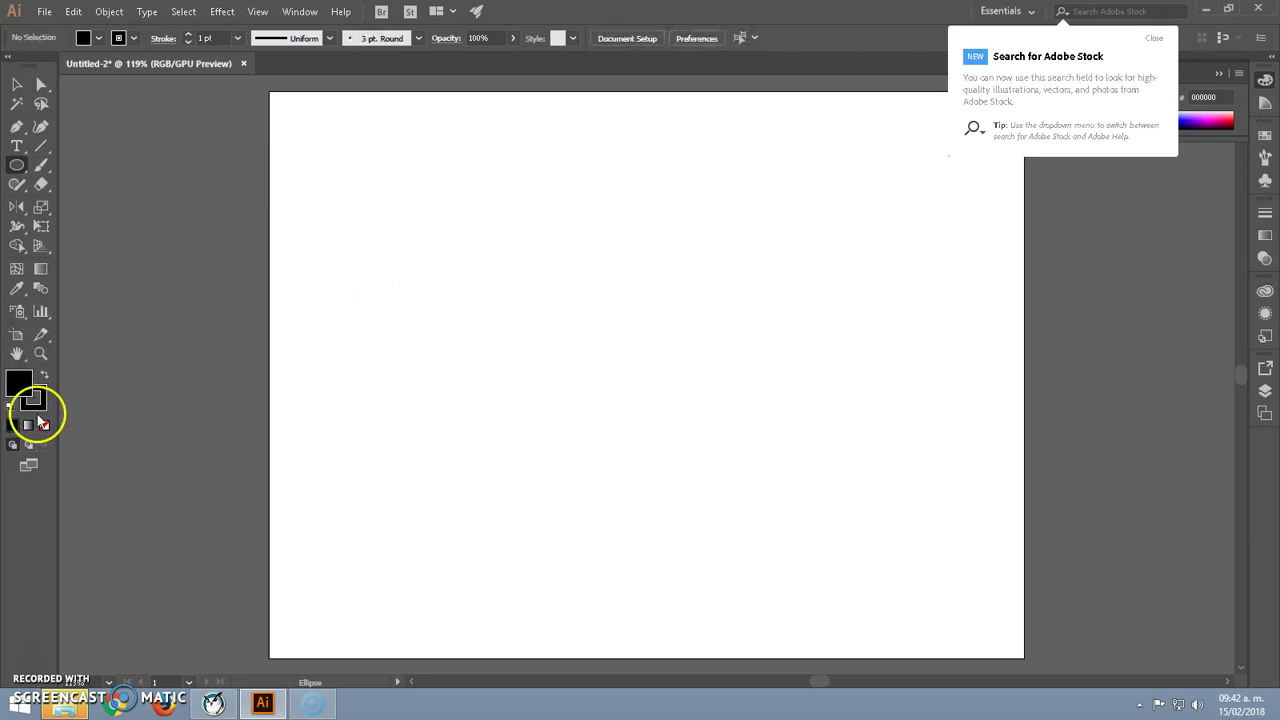
left_click(44, 424)
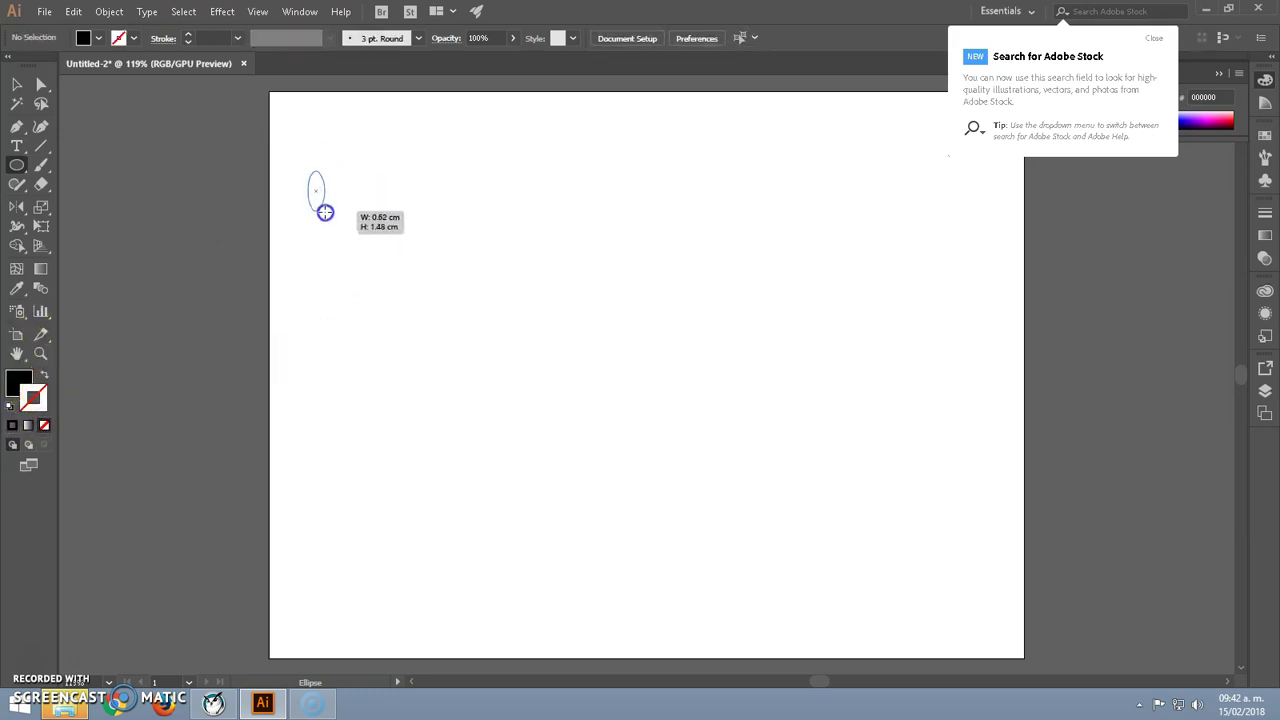
left_click_drag(308, 171, 324, 217)
left_click(17, 84)
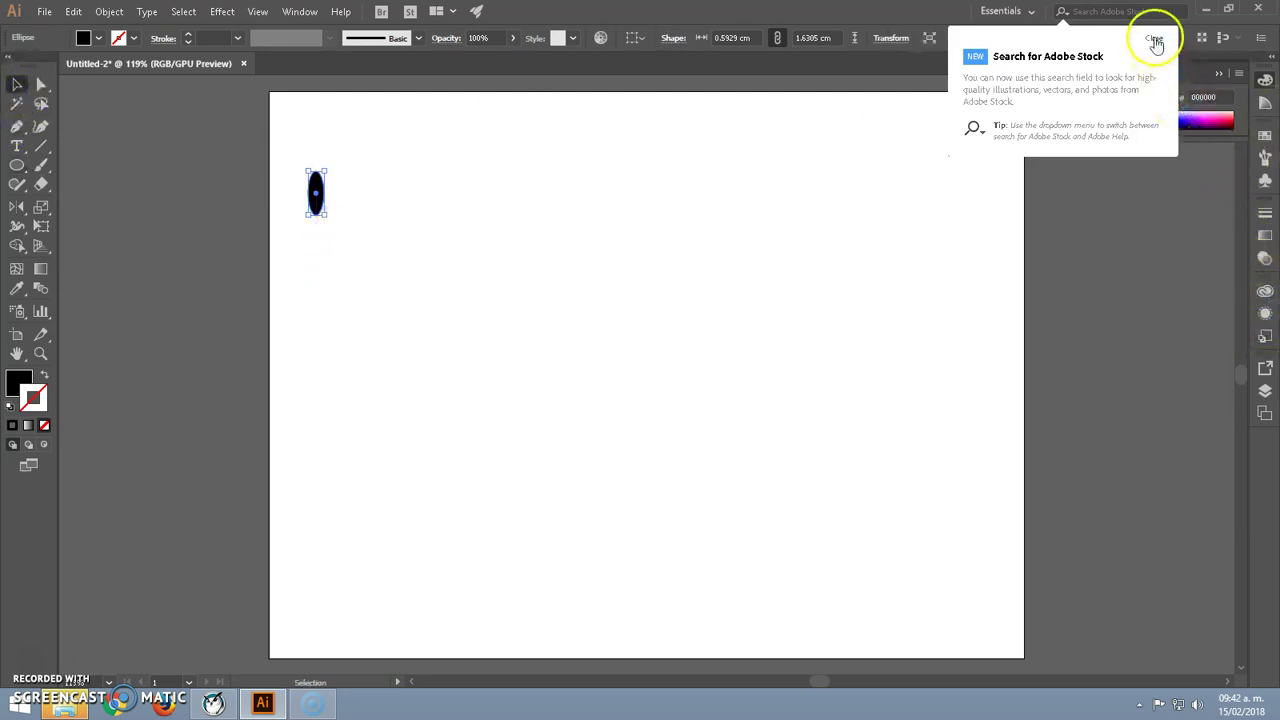
left_click(1155, 40)
- Make Art Brush 1 from the black ellipse with Tints colourization, then delete the ellipse
left_click(1265, 157)
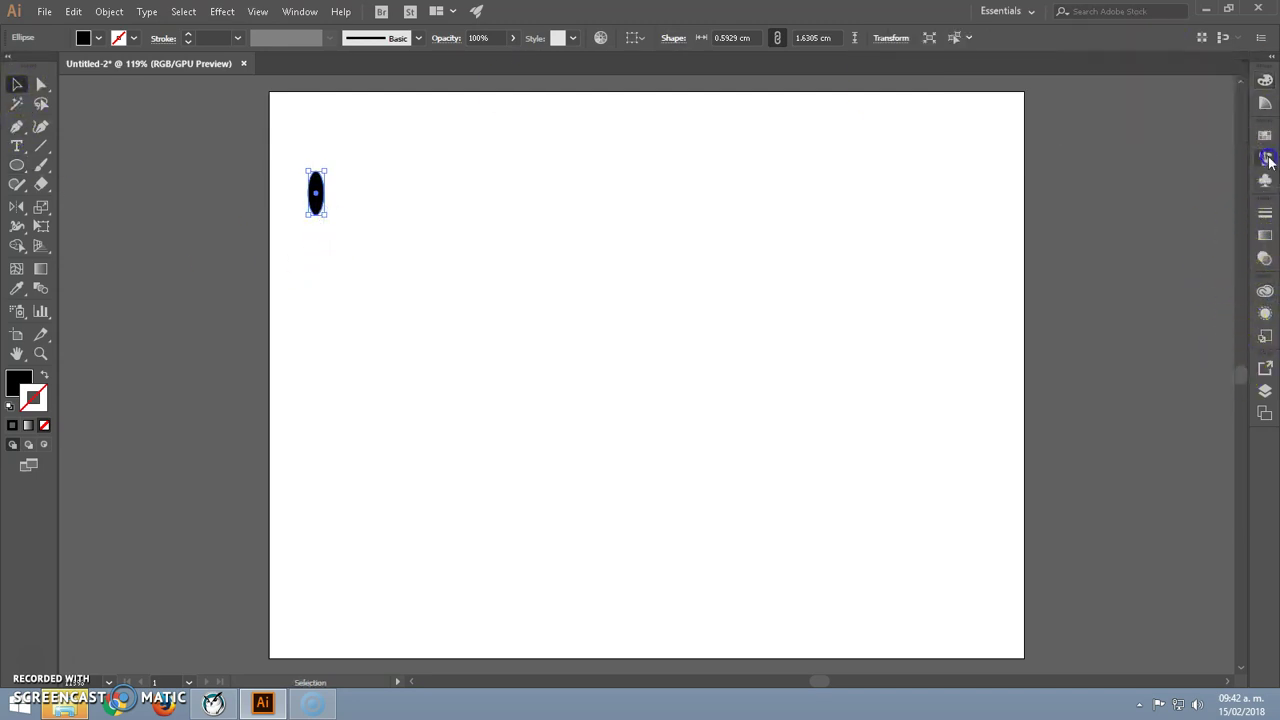
left_click_drag(318, 192, 1131, 302)
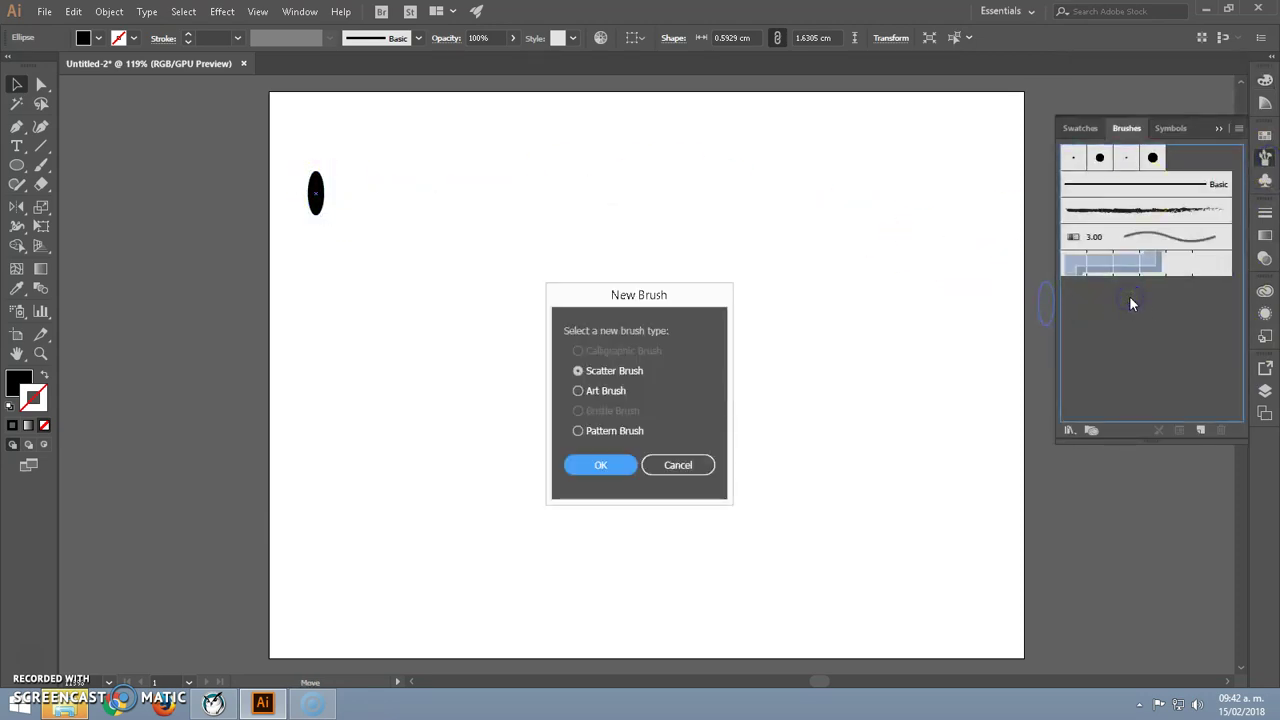
left_click(578, 393)
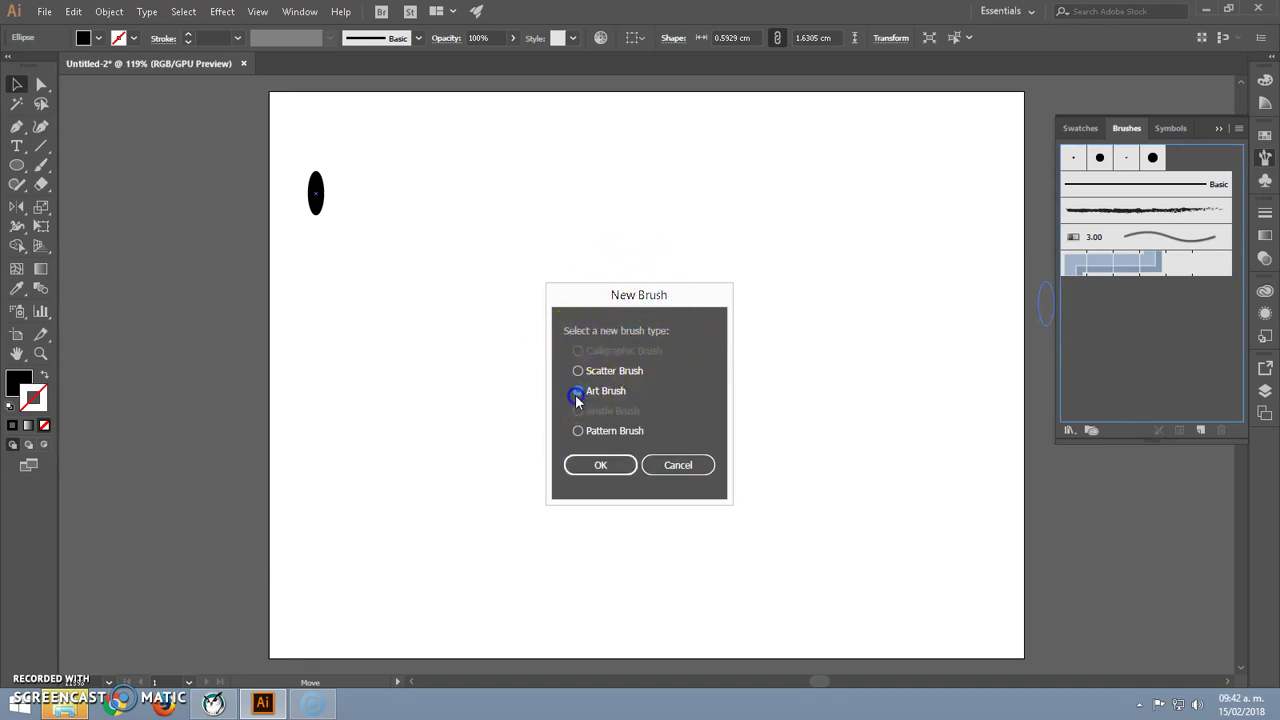
left_click(615, 467)
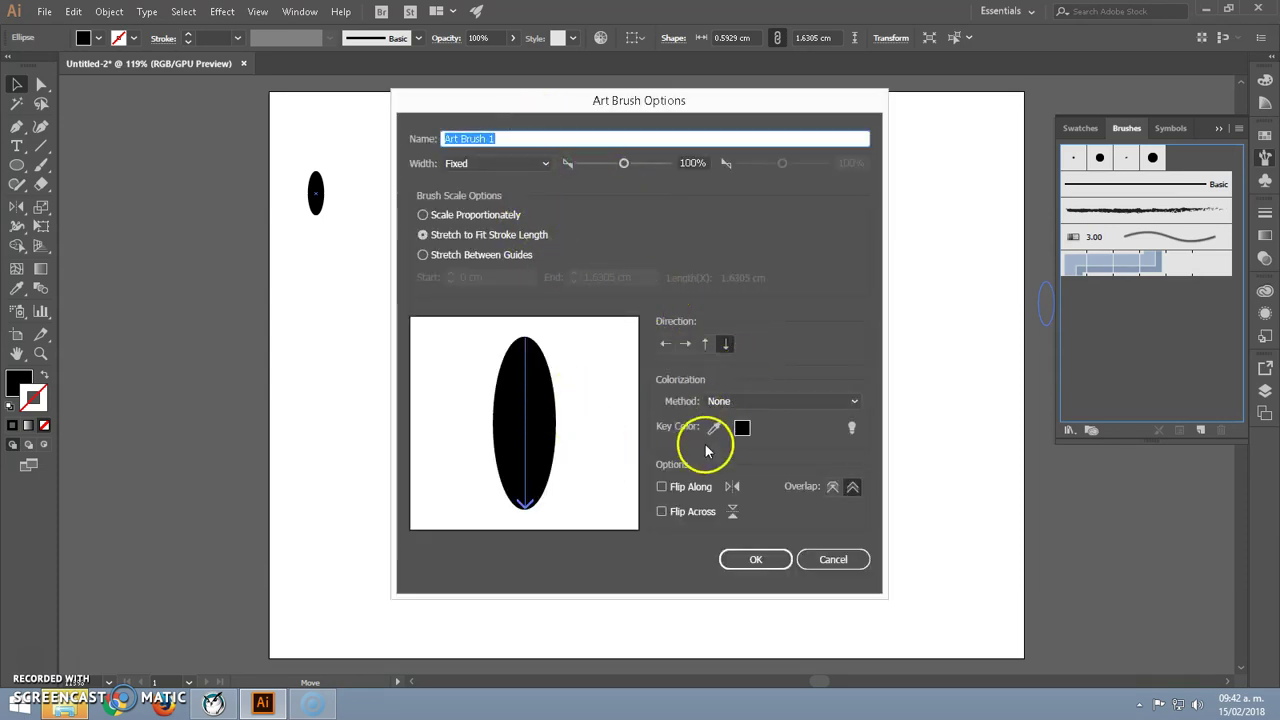
left_click(730, 403)
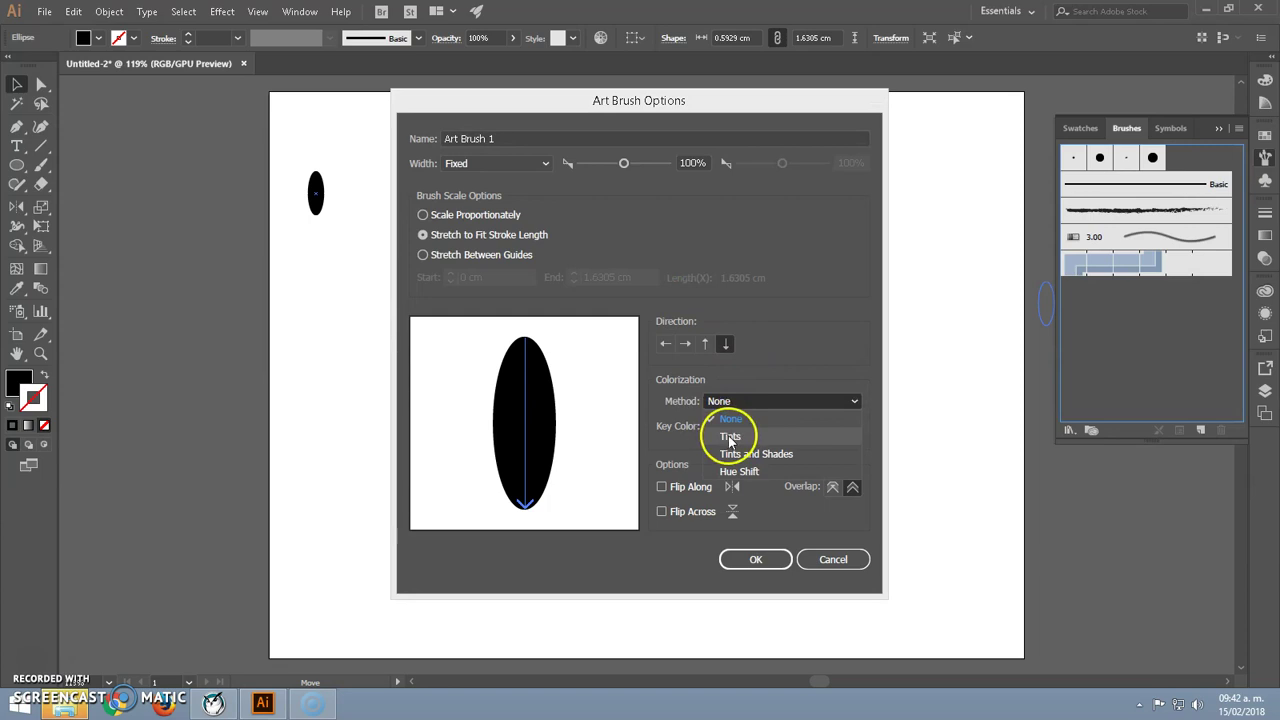
left_click(730, 438)
left_click(764, 563)
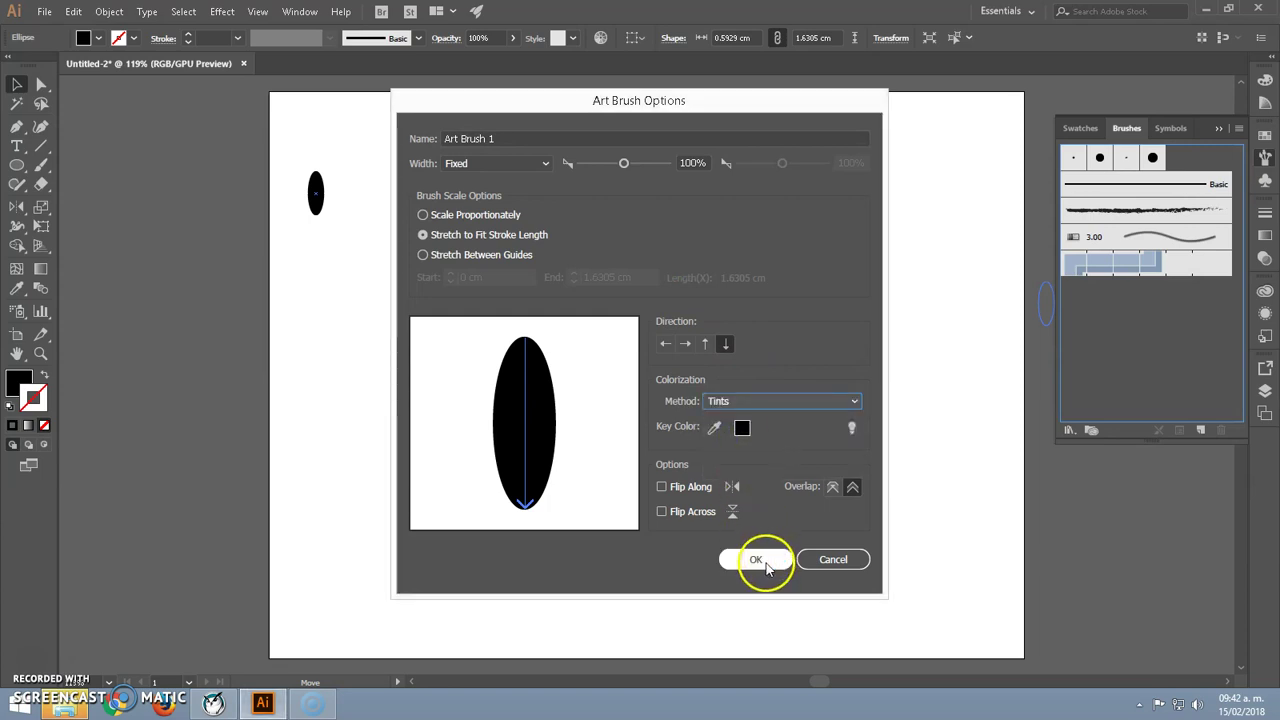
left_click(327, 196)
key("Delete")
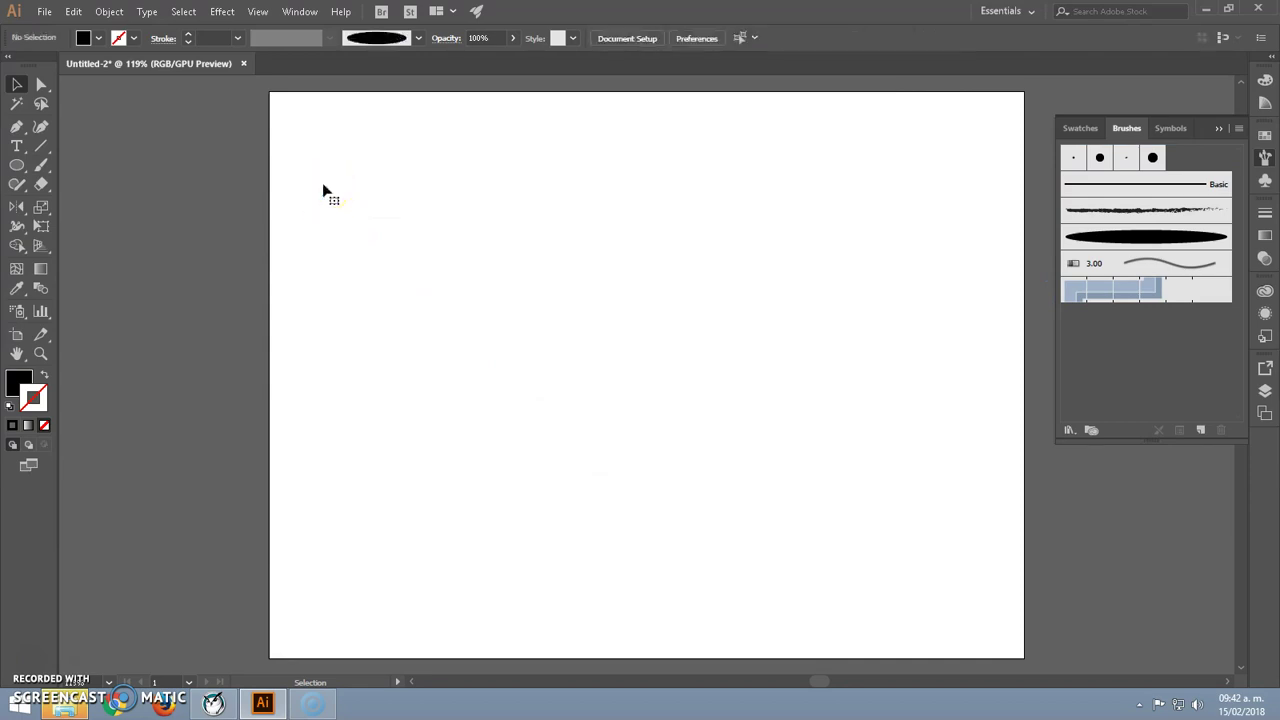
- Paint a wavy test stroke with Art Brush 1 and set the stroke colour to None
left_click(1085, 243)
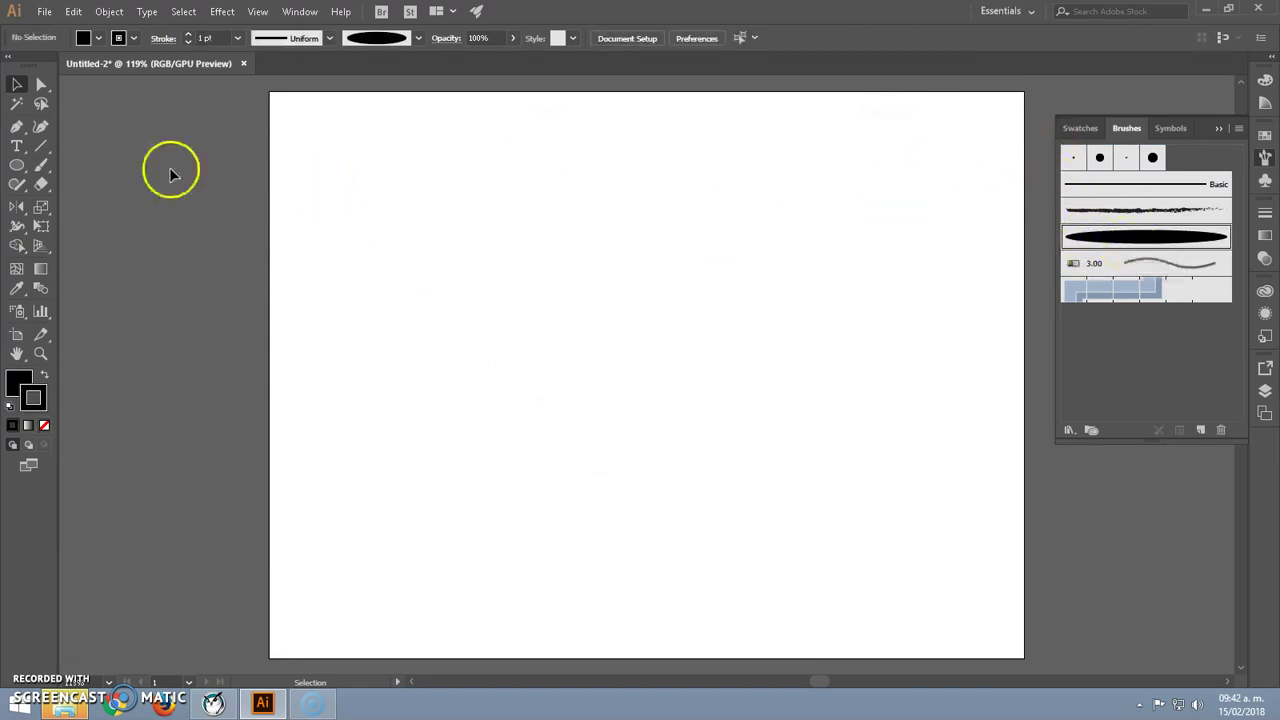
left_click(41, 165)
left_click_drag(353, 208, 550, 176)
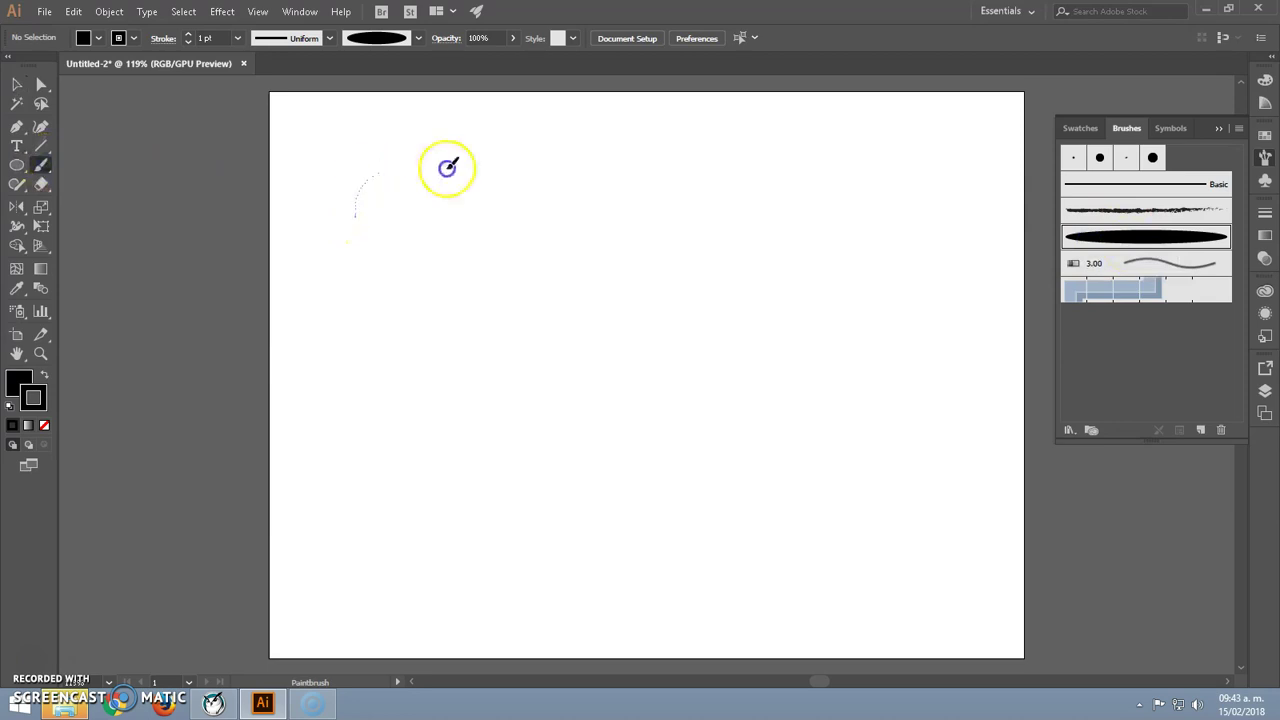
left_click(35, 400)
left_click(44, 426)
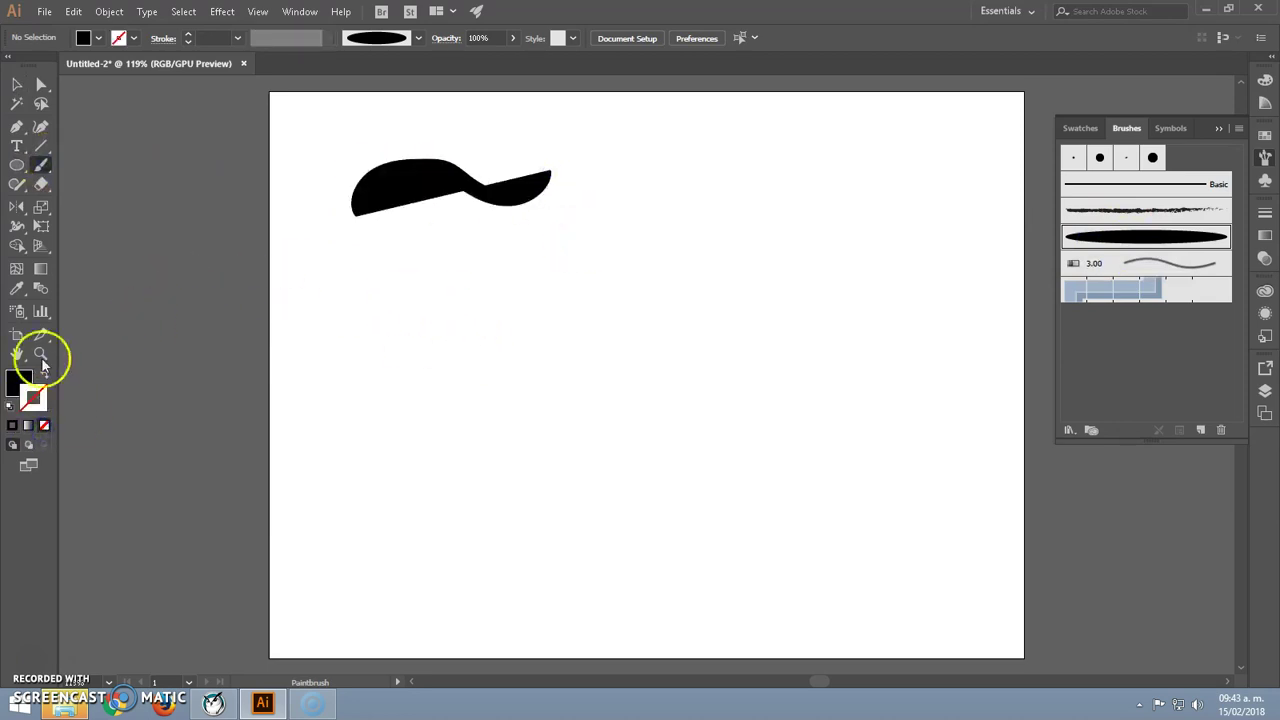
- Set Paintbrush options to Fill new brush strokes and Edit Selected Paths within 12 px
double_click(40, 165)
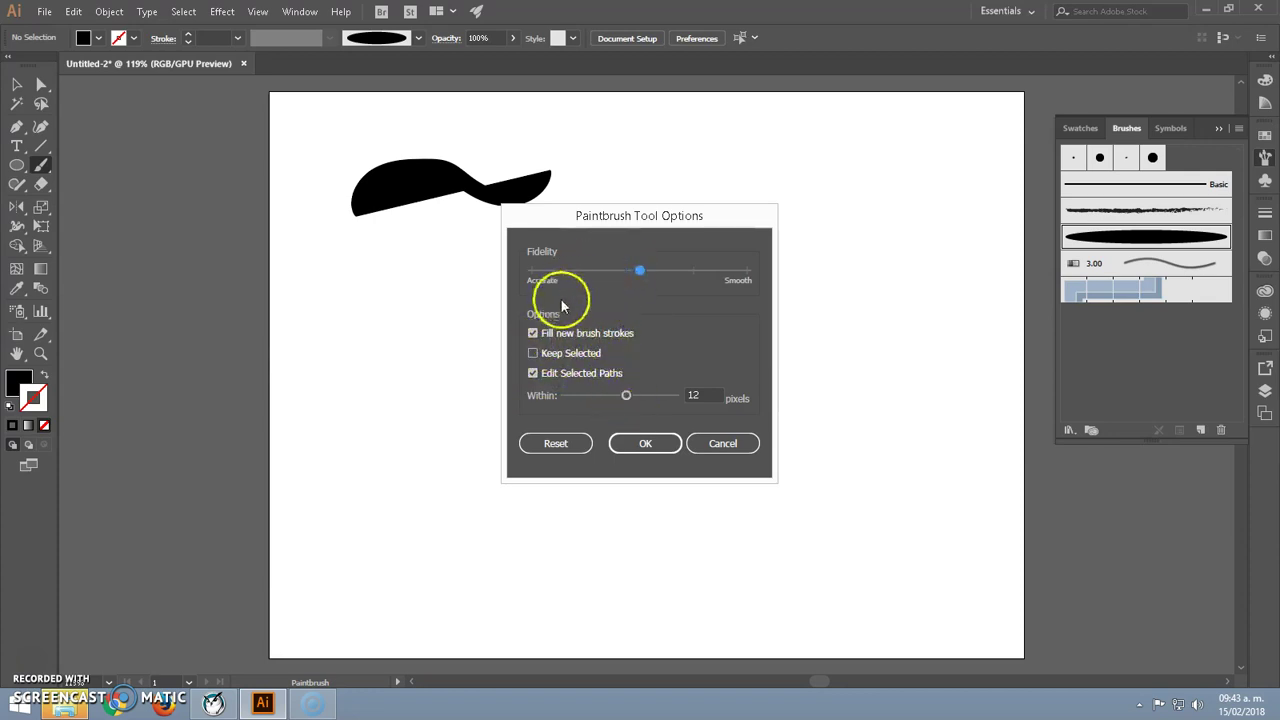
left_click(661, 444)
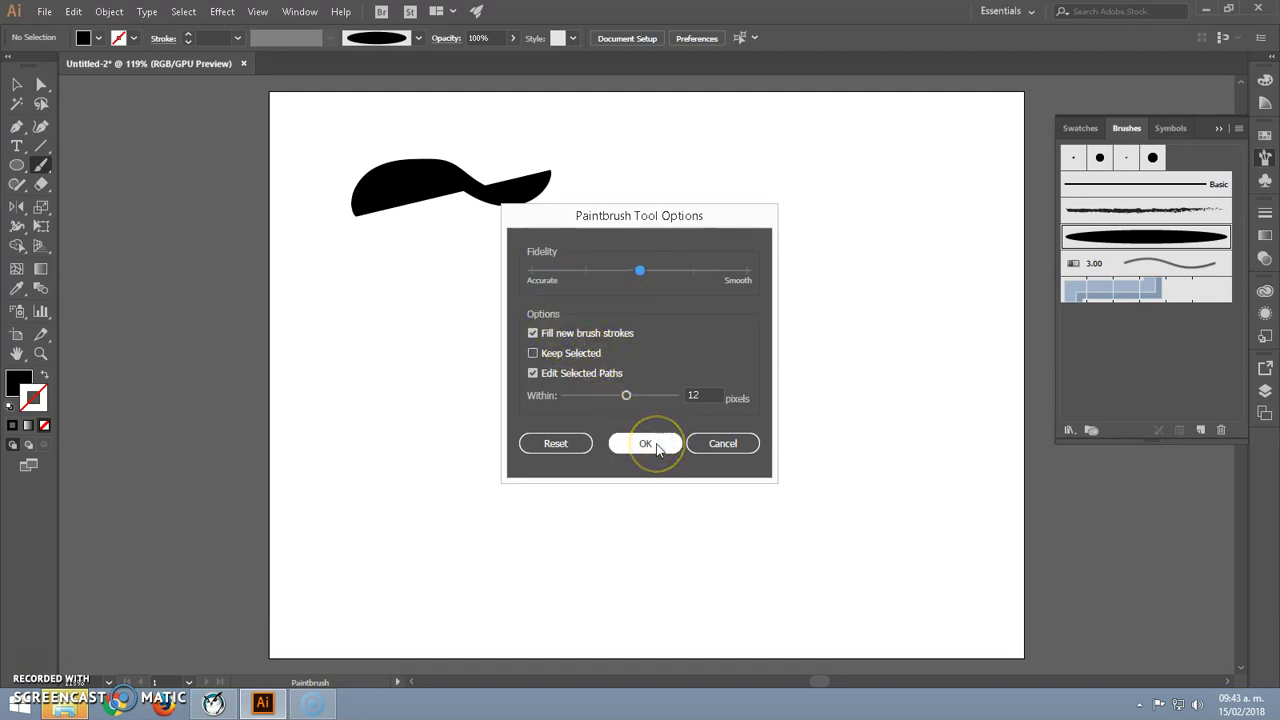
left_click(657, 446)
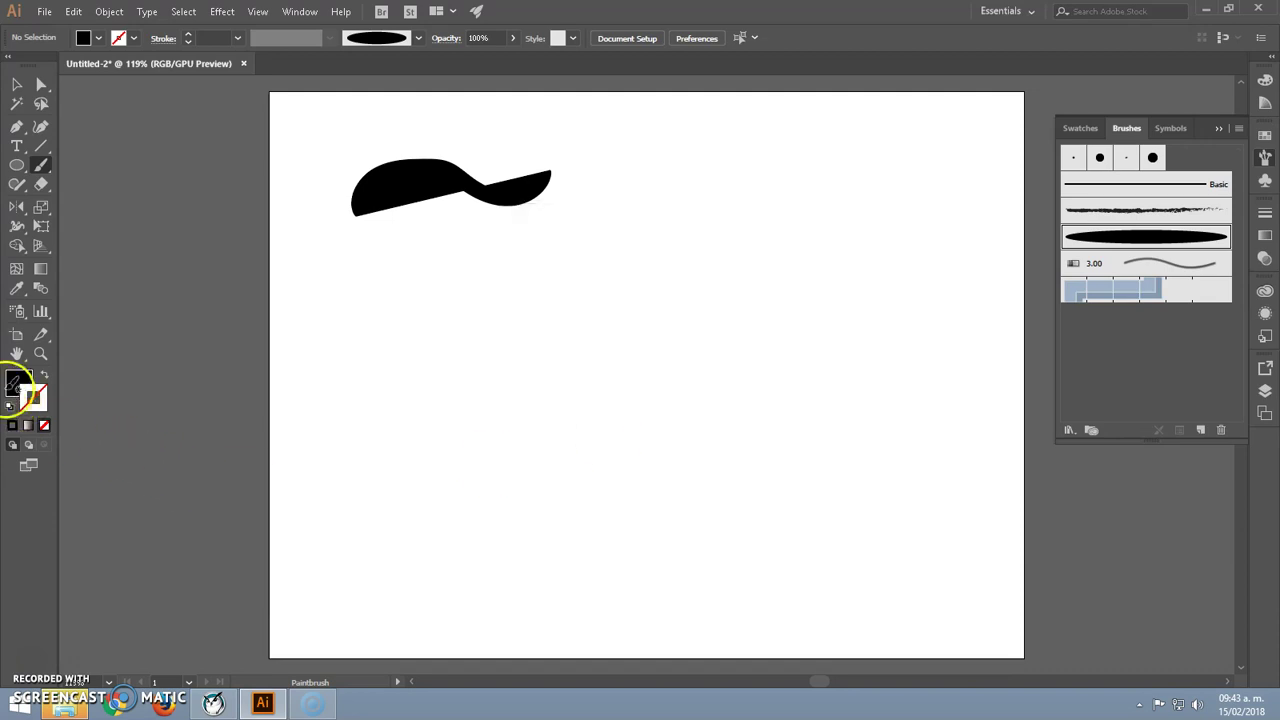
- Reset to default white fill and black stroke, then paint two joined test lobes
left_click(9, 407)
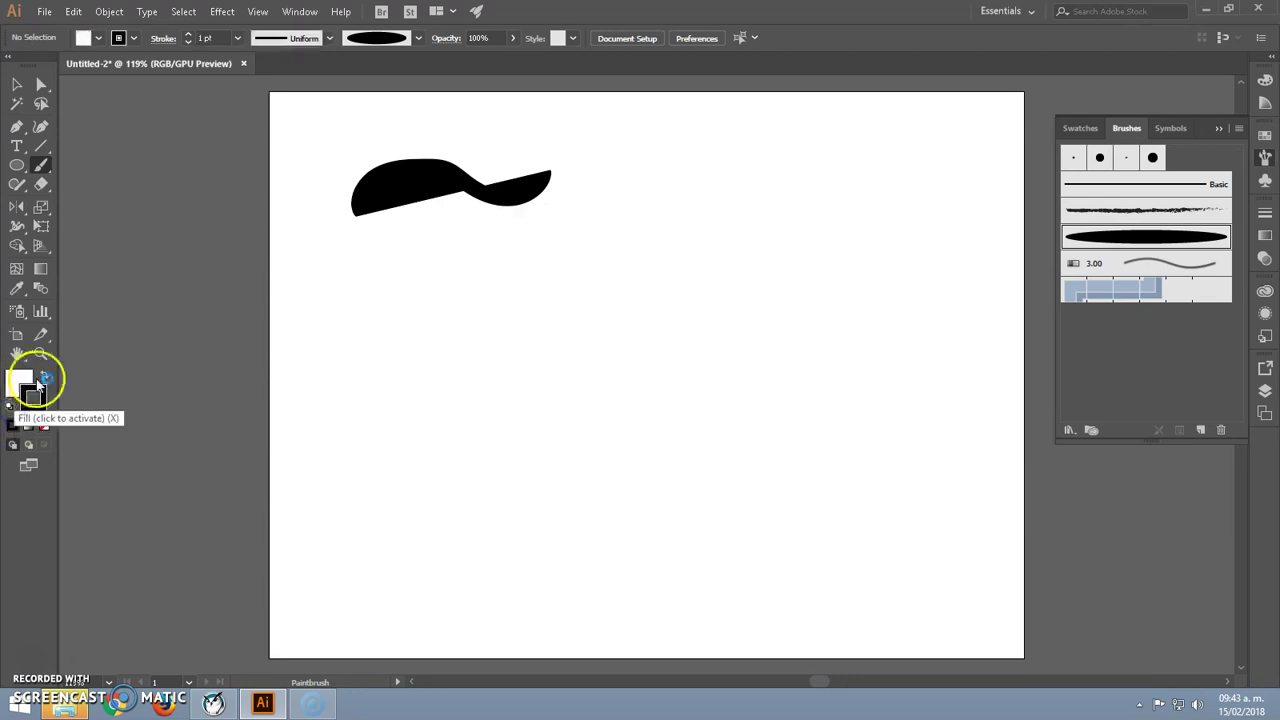
mouse_move(500, 350)
left_mouse_down()
mouse_move(515, 462)
mouse_move(525, 443)
left_mouse_up()
mouse_move(481, 393)
left_mouse_down()
mouse_move(594, 390)
mouse_move(460, 347)
left_mouse_up()
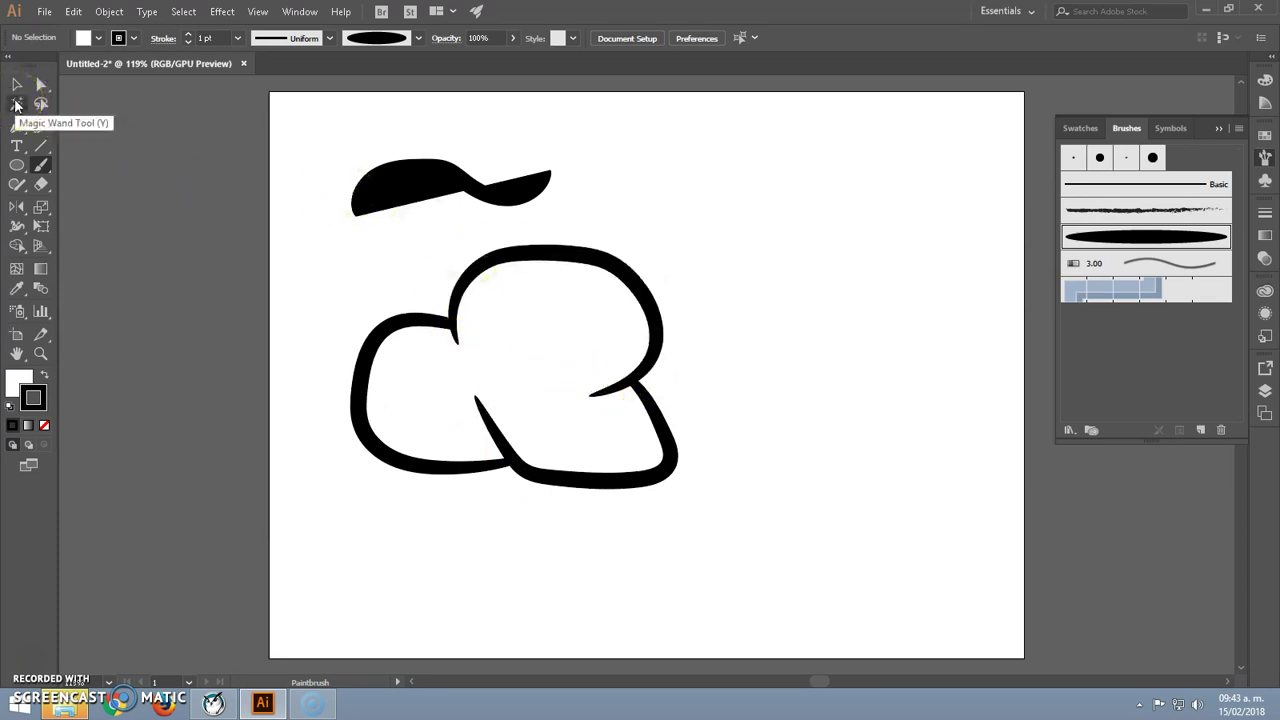
- Select every stroke on the artboard and delete them
left_click(16, 104)
key("ctrl+a")
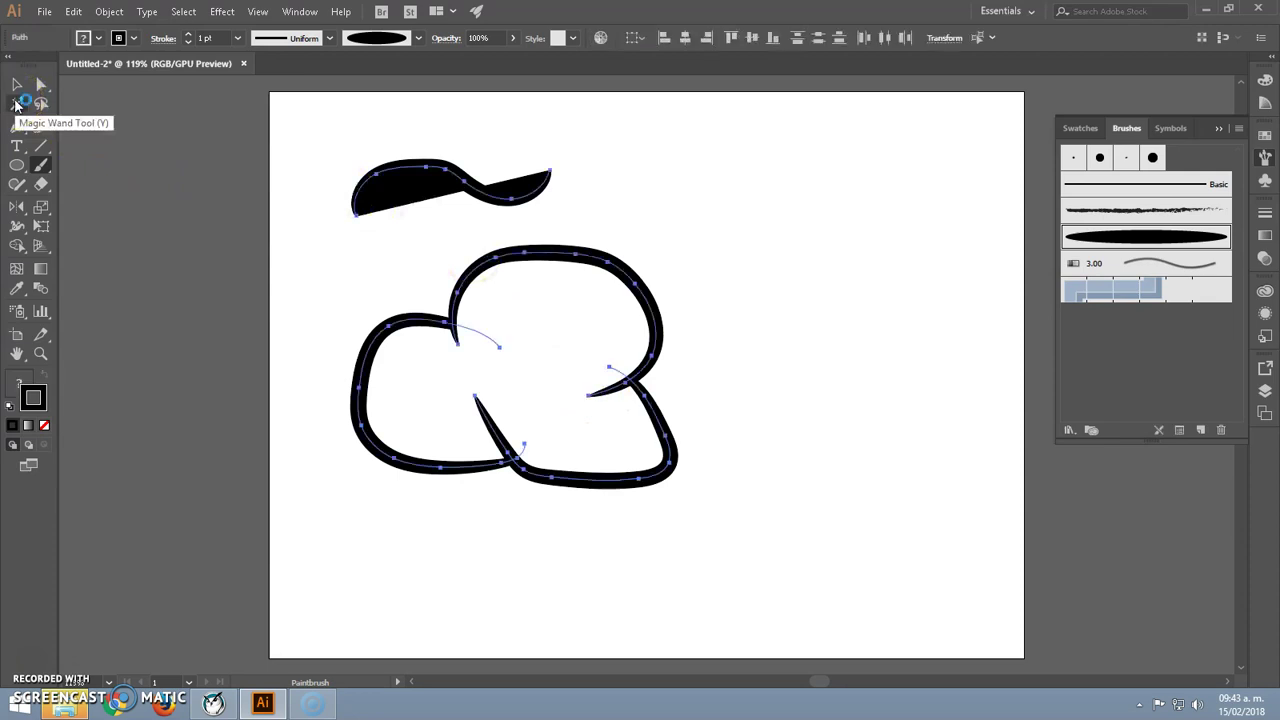
key("Delete")
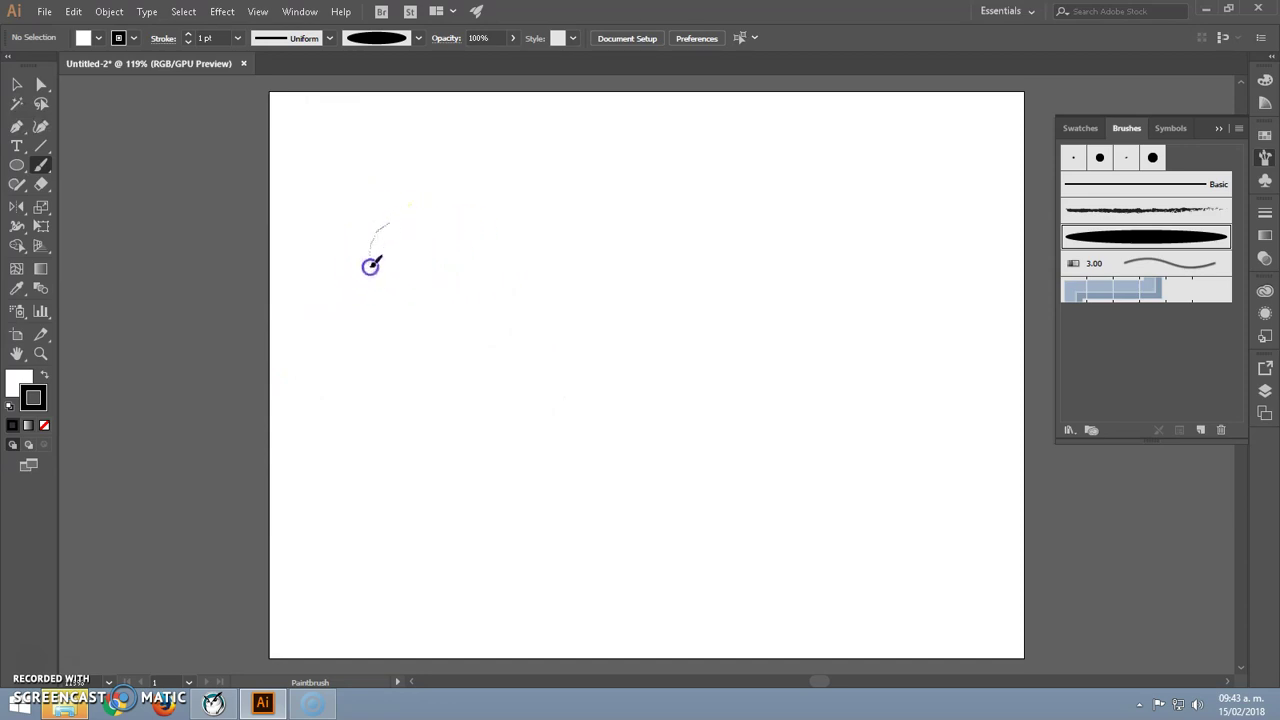
- Paint the first bunny's head, body, feet, both arms and two long ears with the art brush
left_click_drag(388, 227, 391, 225)
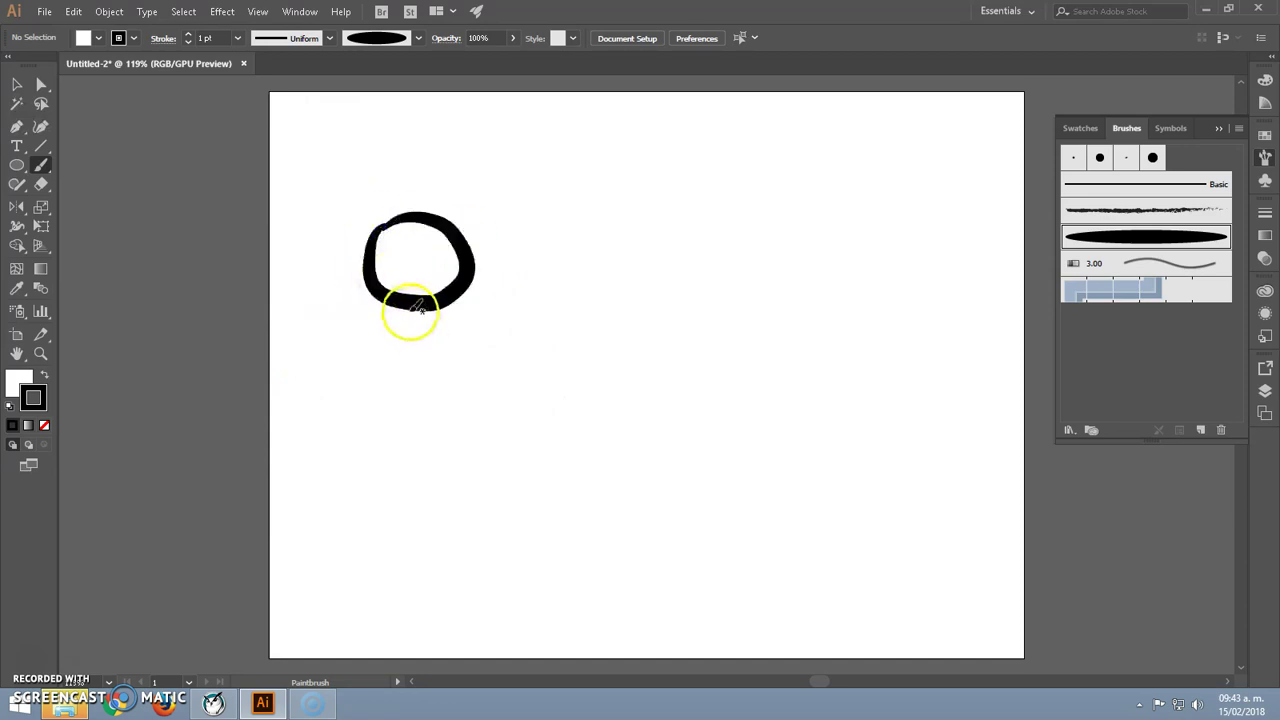
left_click_drag(470, 347, 430, 298)
mouse_move(391, 386)
left_mouse_down()
mouse_move(452, 381)
mouse_move(455, 398)
left_mouse_up()
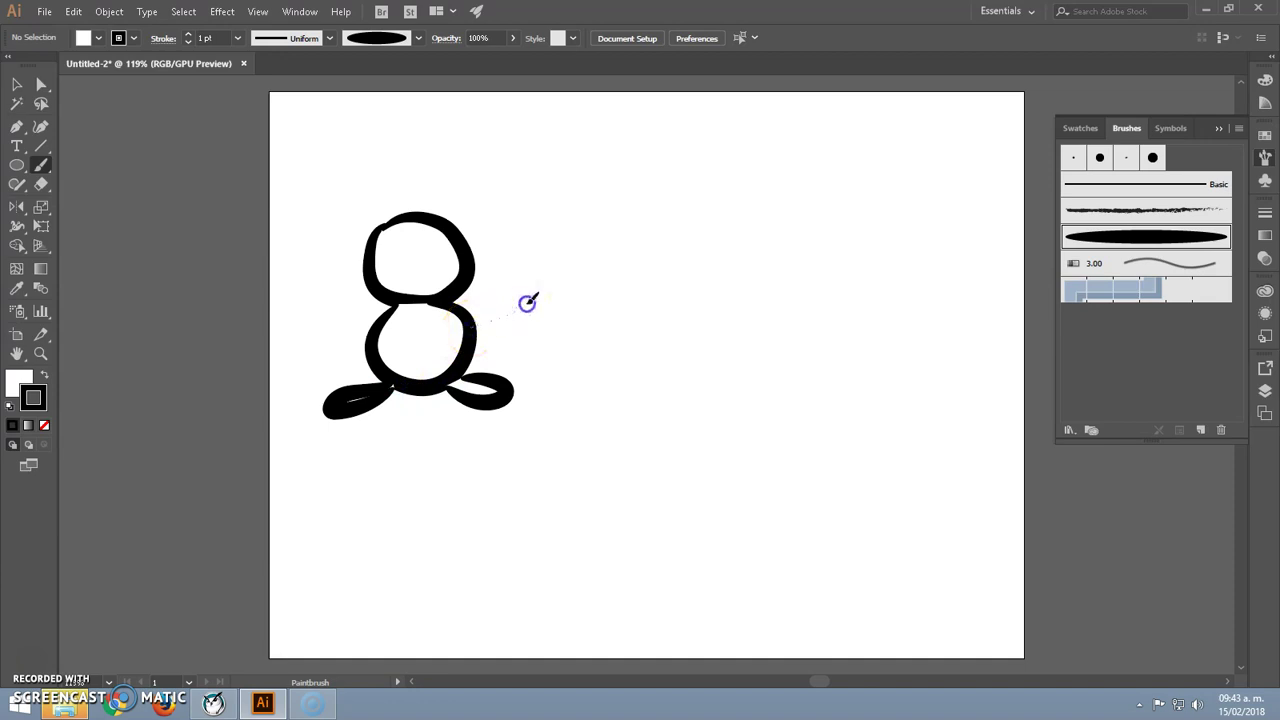
left_click_drag(527, 303, 470, 322)
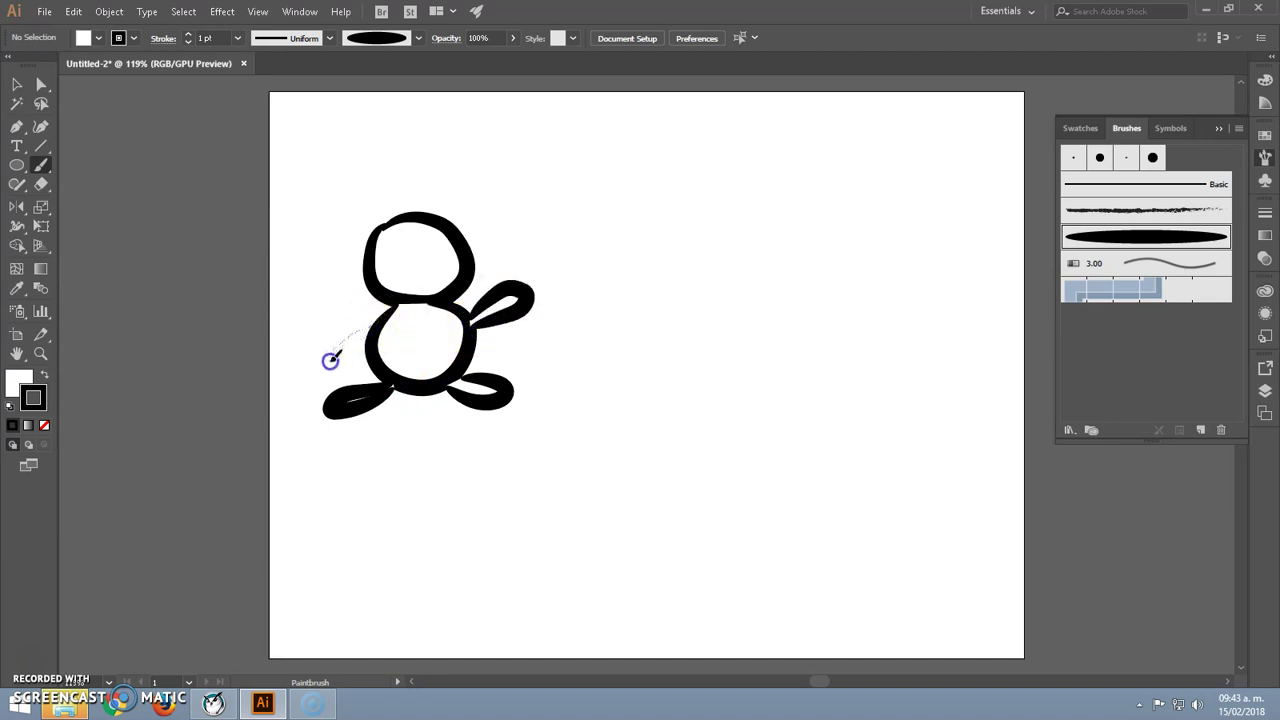
left_click_drag(368, 331, 370, 330)
mouse_move(412, 222)
left_mouse_down()
mouse_move(398, 226)
mouse_move(490, 171)
left_mouse_up()
left_click_drag(450, 218, 414, 280)
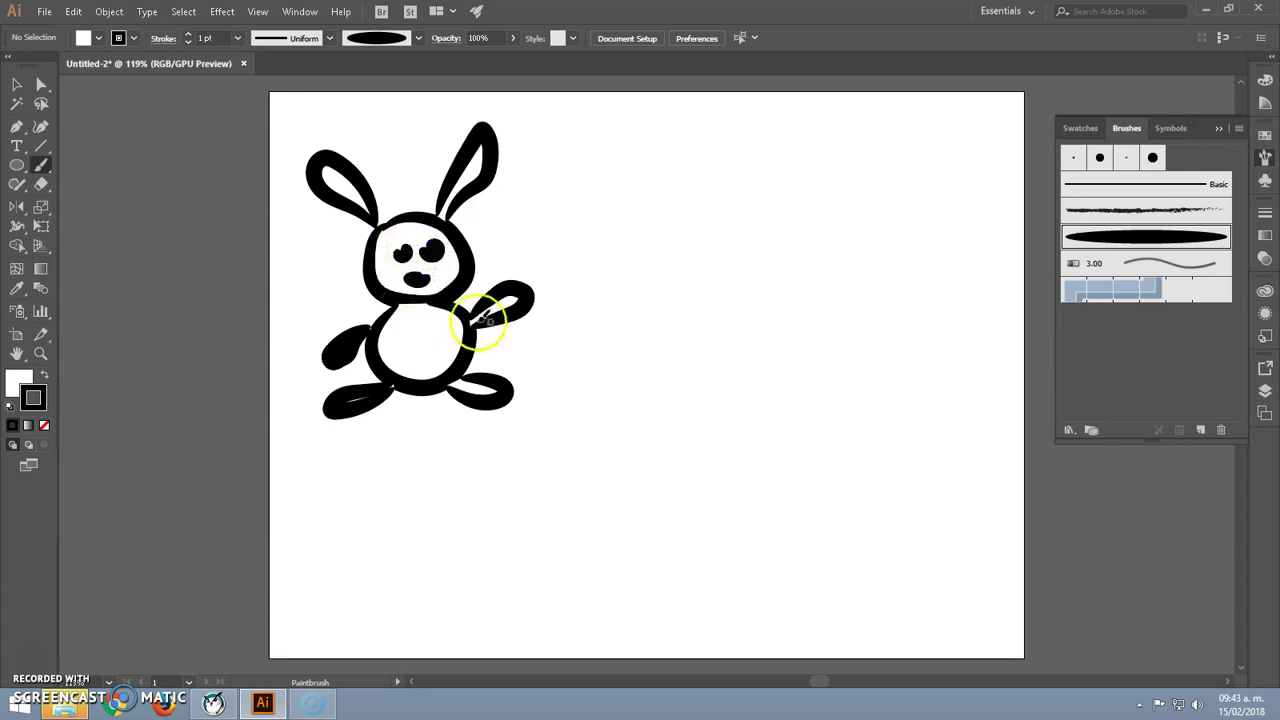
left_click_drag(505, 313, 512, 300)
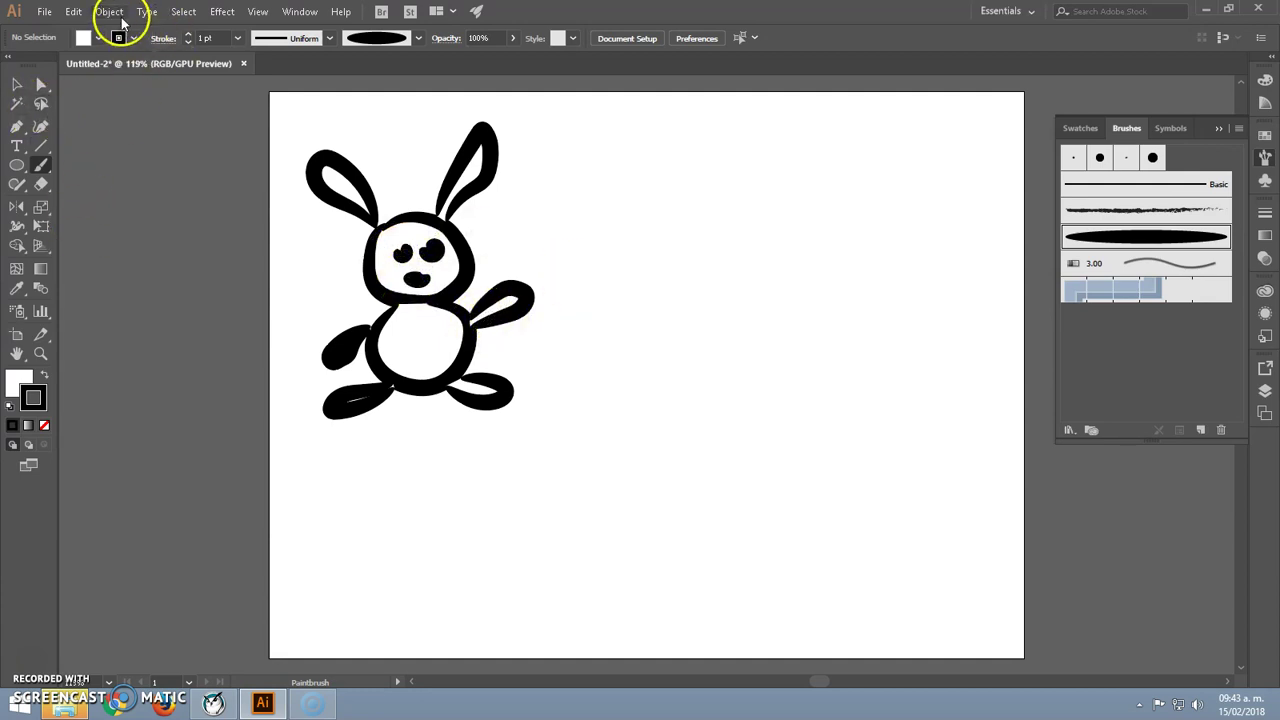
- Show the rulers via View > Rulers > Show Rulers
left_click(258, 12)
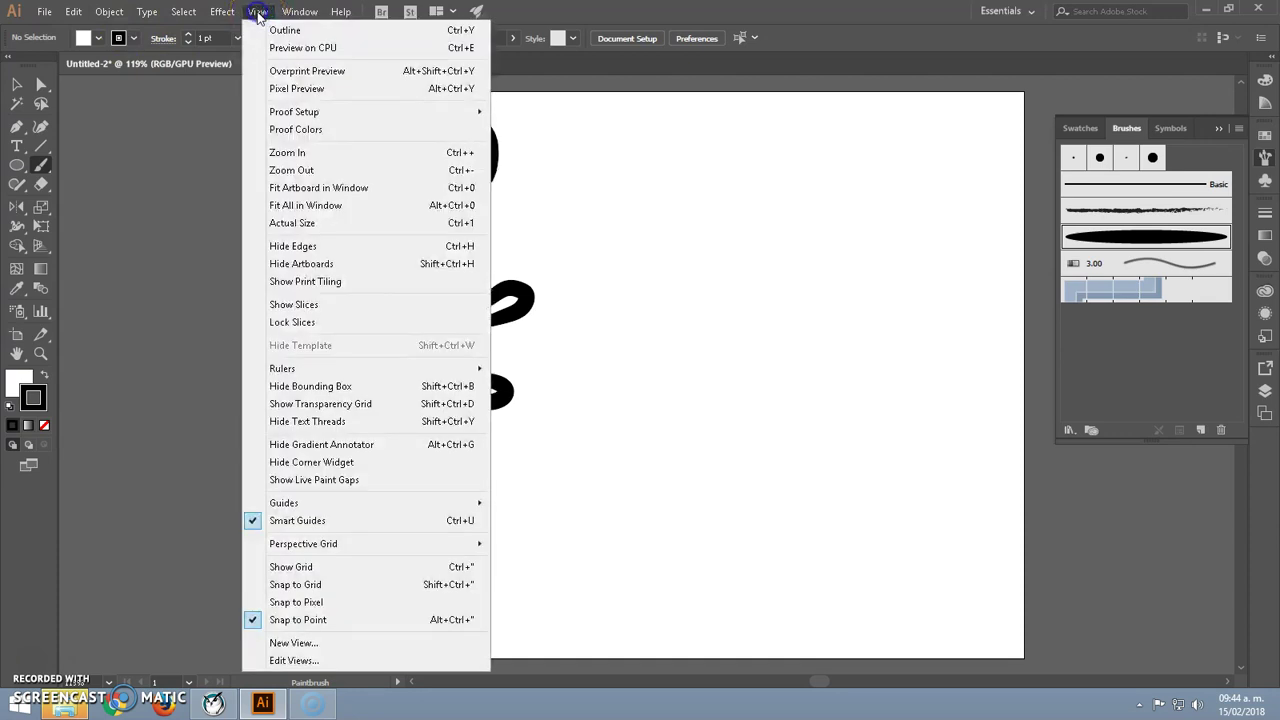
left_click(256, 368)
mouse_move(283, 368)
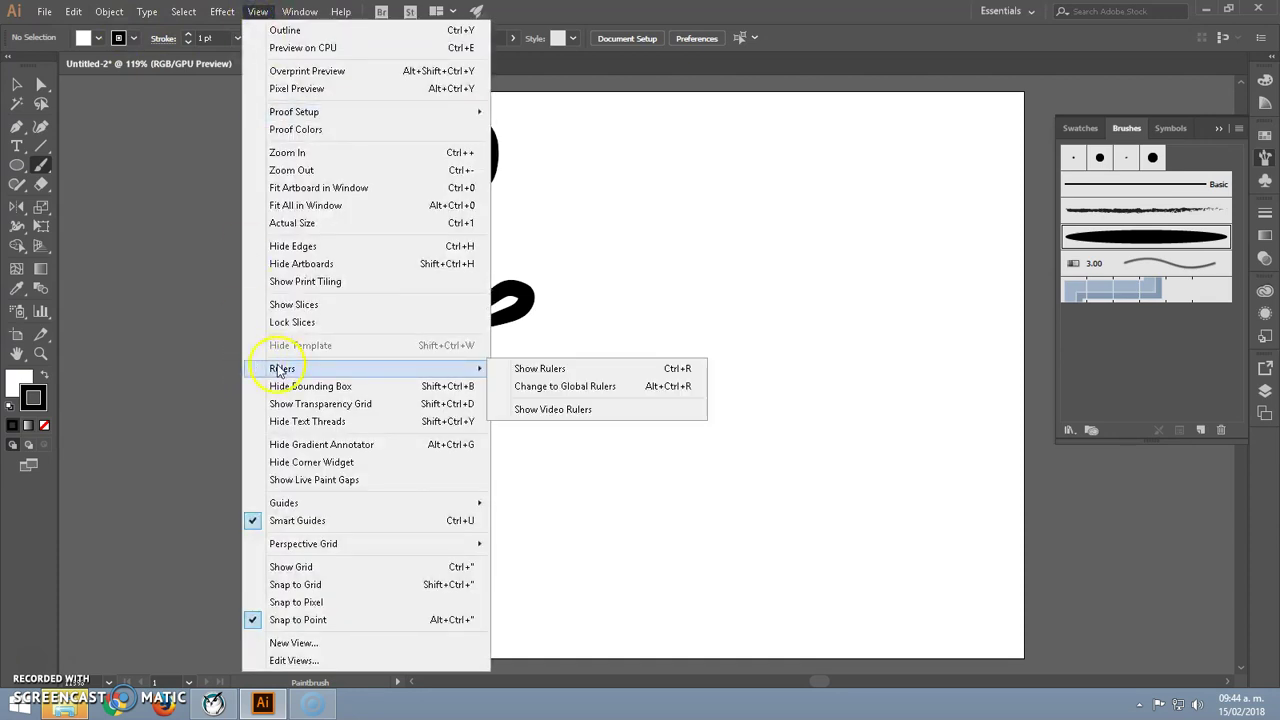
left_click(583, 370)
- Drag four horizontal guides from the top ruler to span the bunny's height
left_click(27, 85)
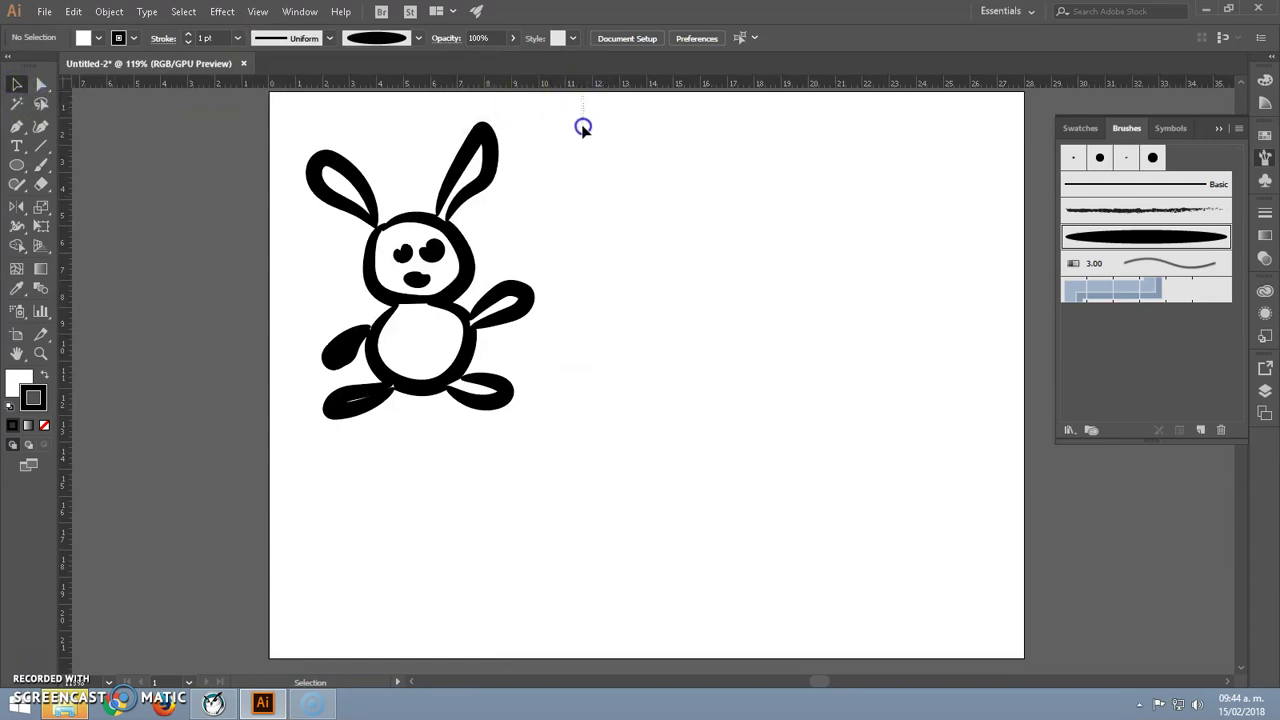
left_click_drag(565, 87, 563, 302)
mouse_move(621, 214)
left_mouse_down()
mouse_move(571, 118)
mouse_move(566, 395)
left_mouse_up()
left_click(42, 166)
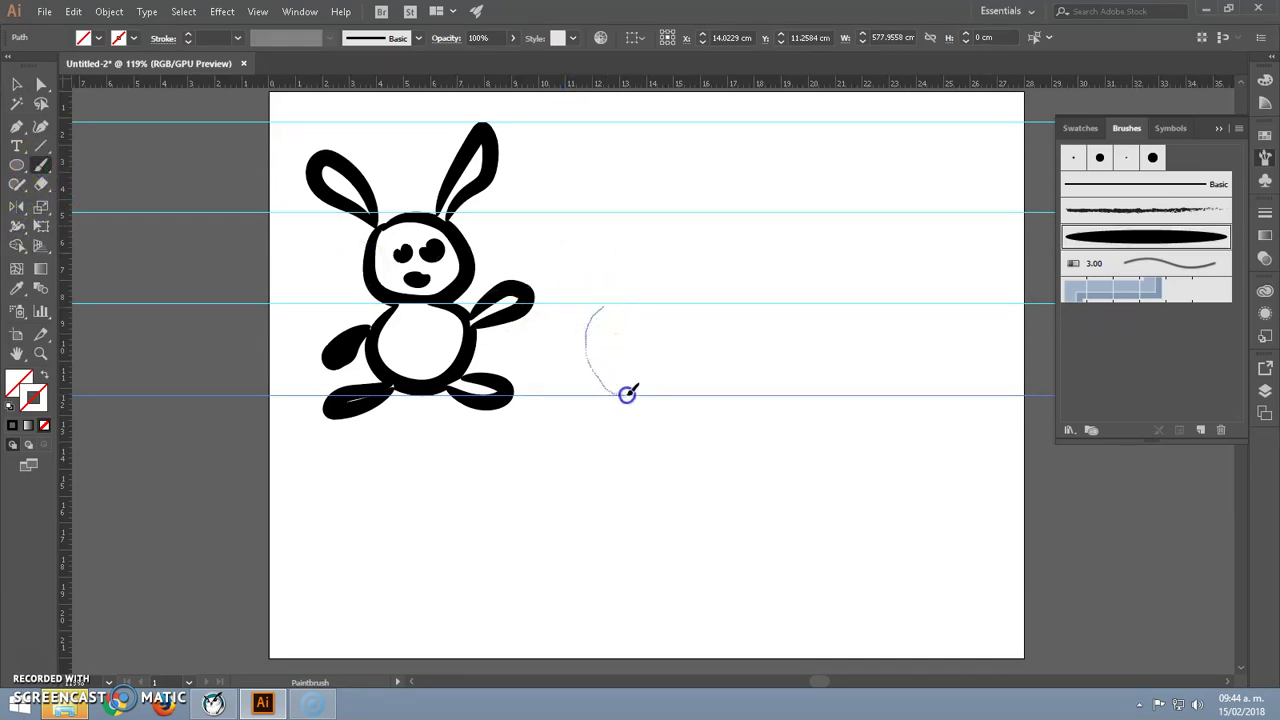
- Paint a side-facing bunny right of the first: oval body, head, leg, arm and long foot
left_click_drag(610, 302, 612, 299)
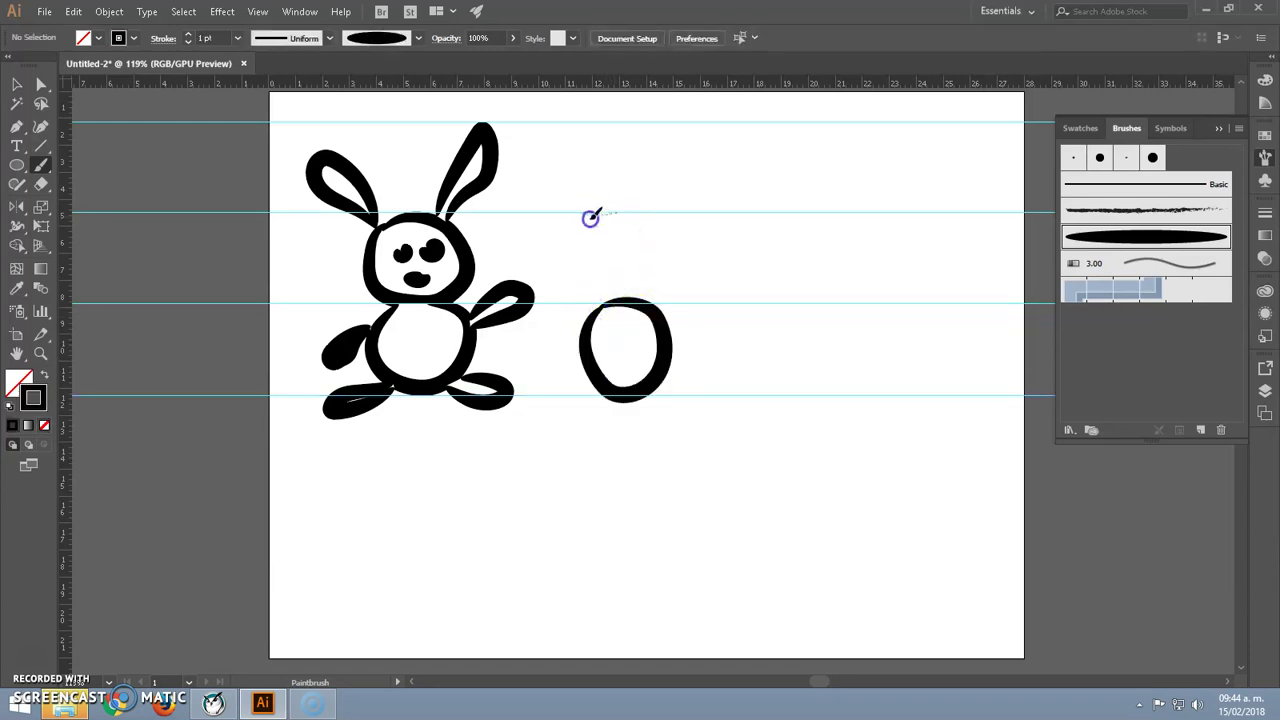
left_click_drag(609, 215, 622, 206)
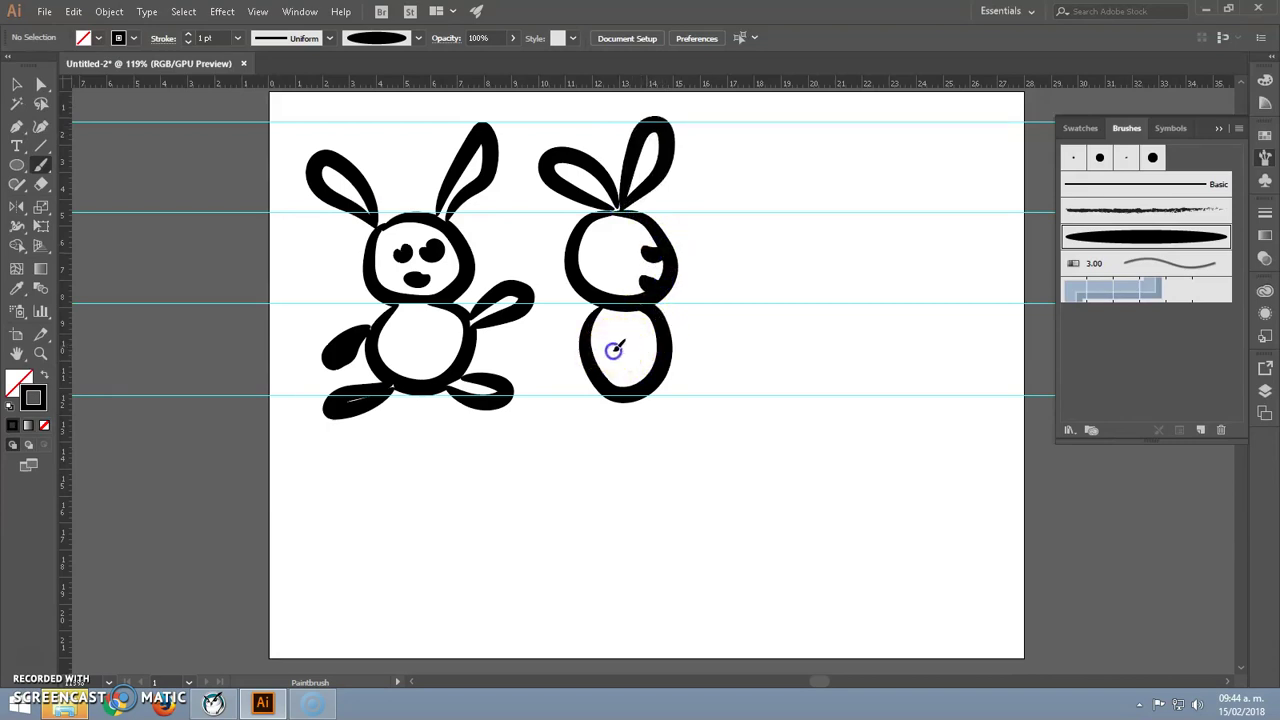
left_click_drag(618, 347, 628, 352)
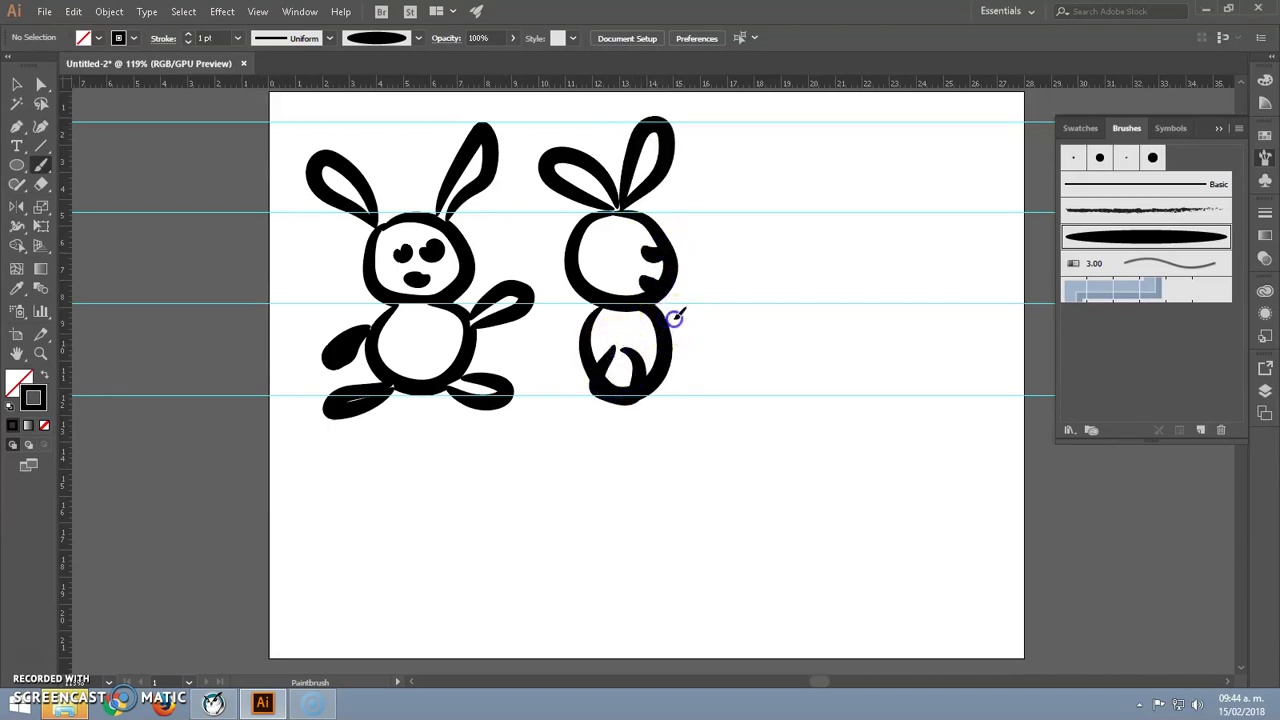
left_click_drag(690, 274, 666, 297)
mouse_move(636, 397)
left_mouse_down()
mouse_move(618, 396)
mouse_move(696, 384)
left_mouse_up()
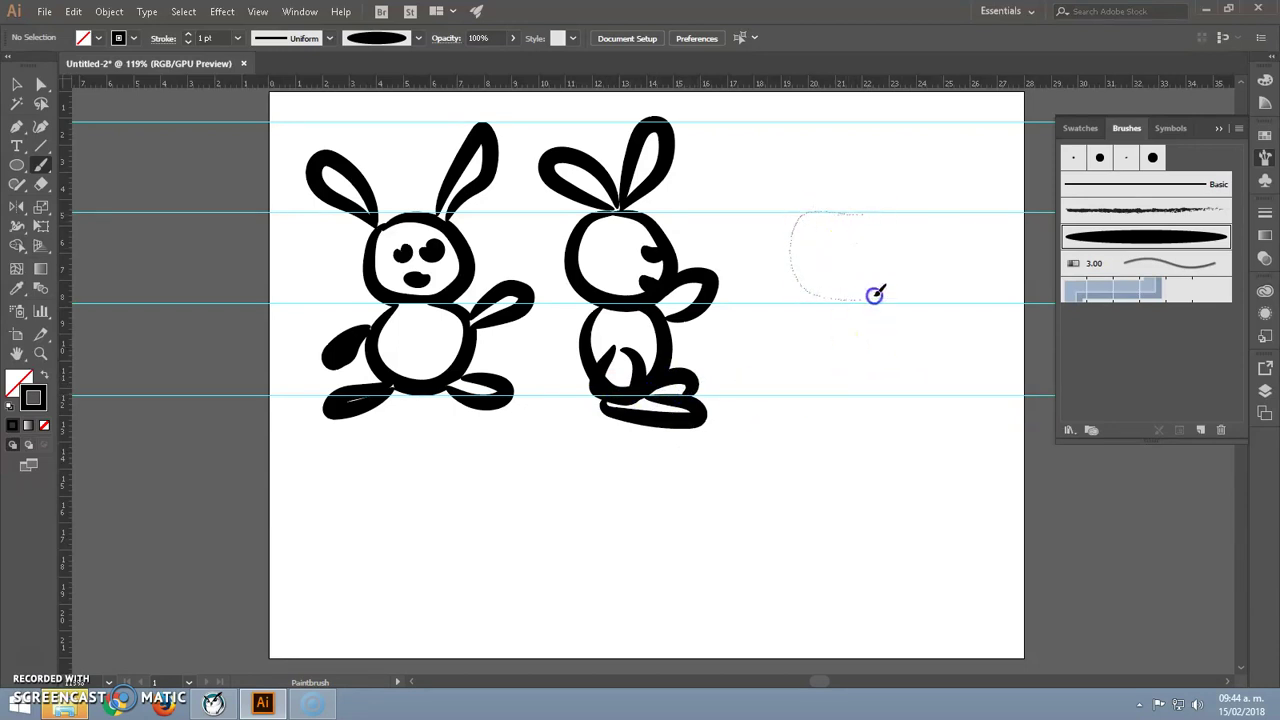
- Paint the third bunny's head, body, outstretched arms, ears and eyes, plus a curled tail on the middle bunny
left_click_drag(876, 228, 815, 212)
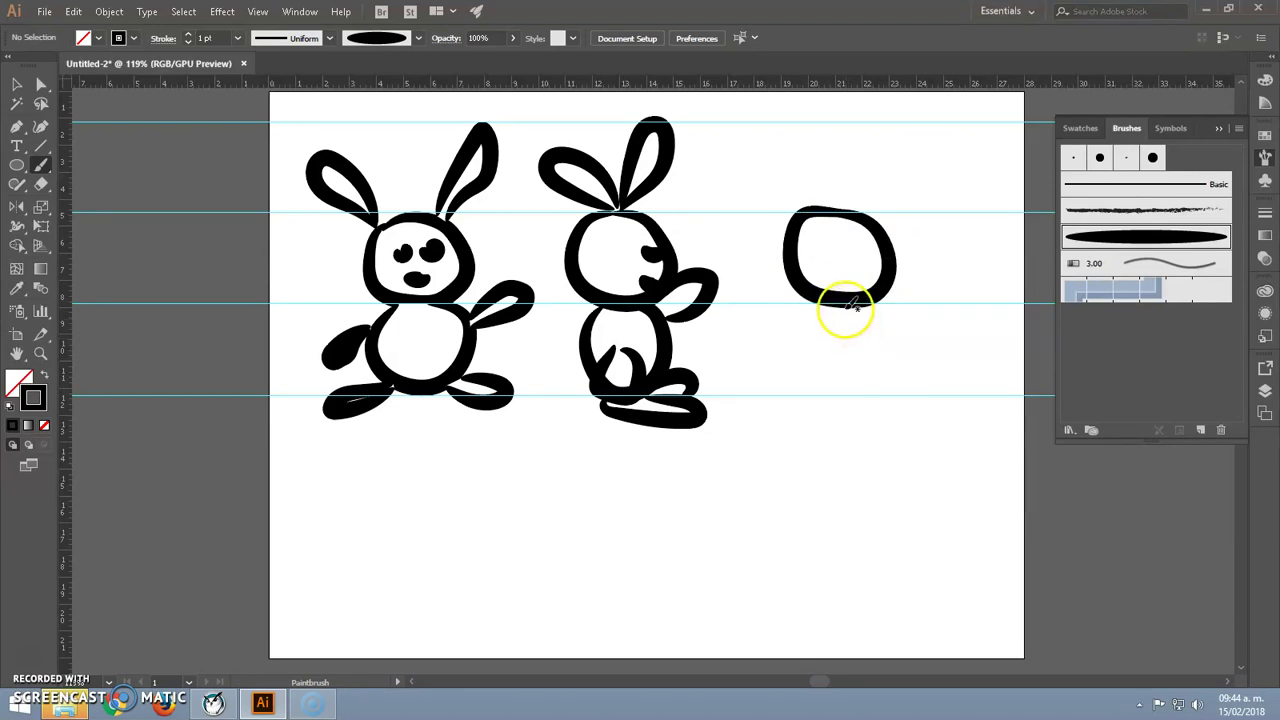
mouse_move(830, 305)
left_mouse_down()
mouse_move(812, 385)
mouse_move(887, 384)
left_mouse_up()
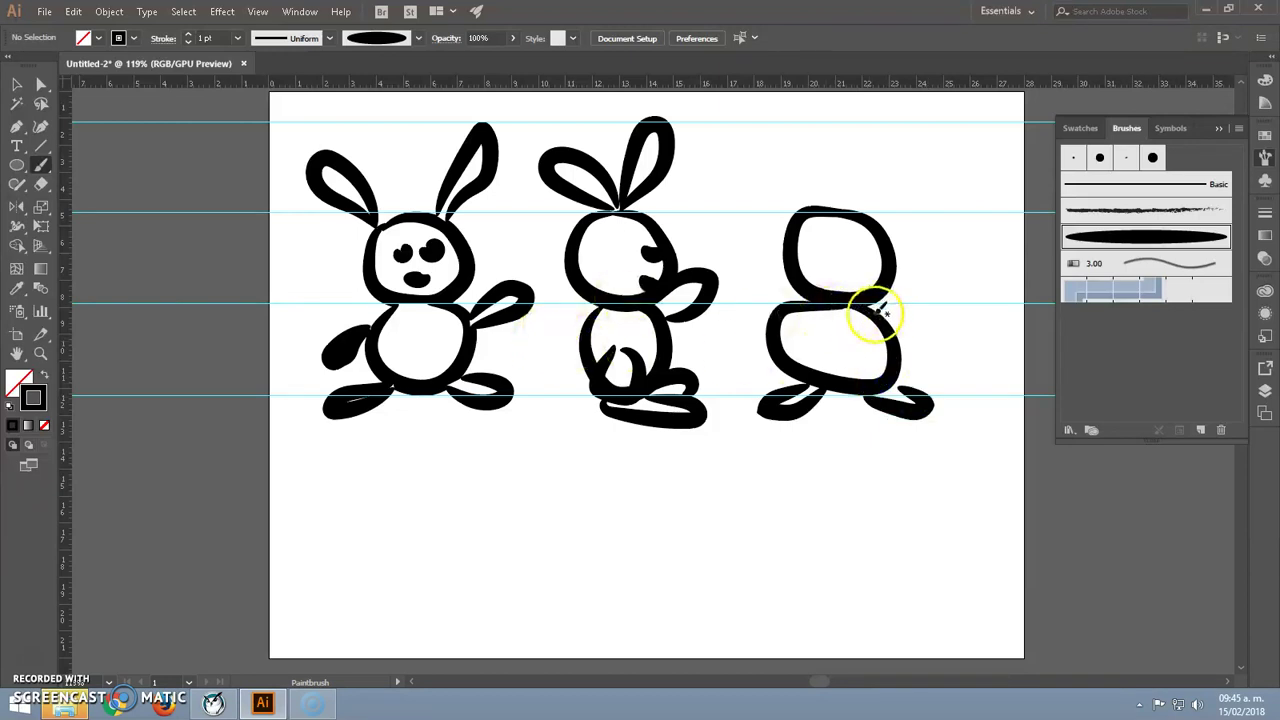
left_click_drag(920, 318, 882, 318)
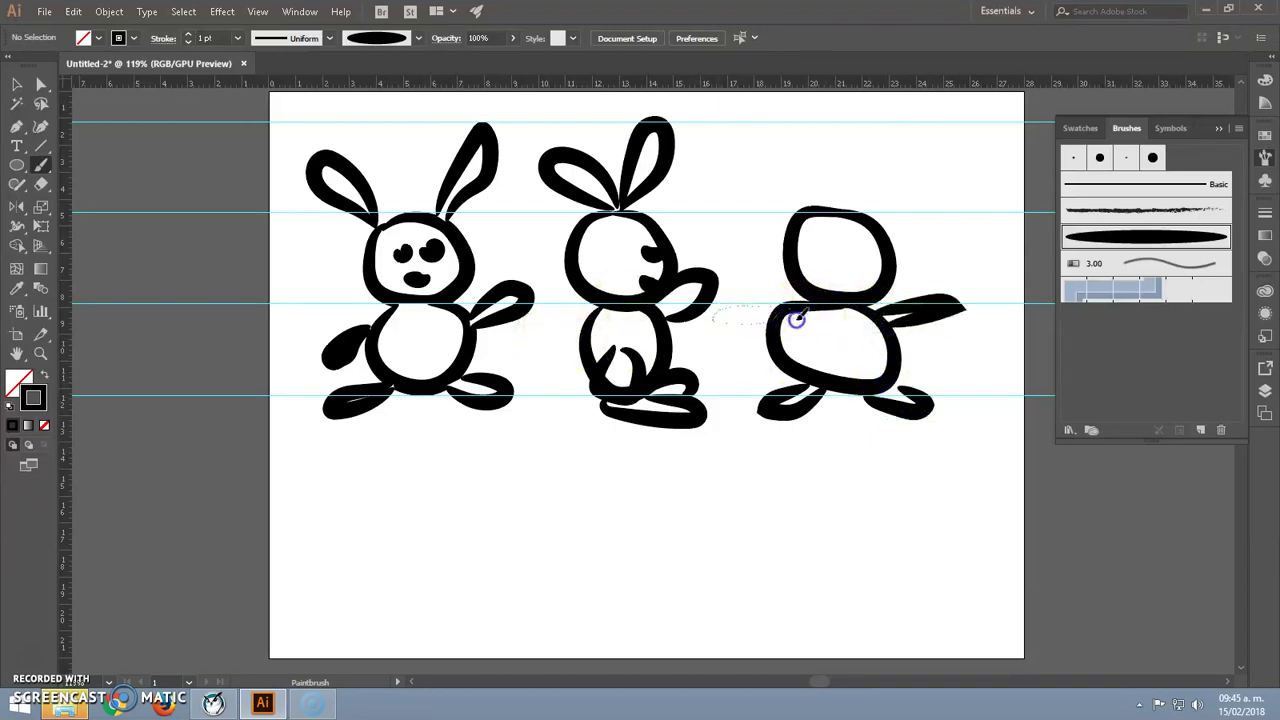
left_click_drag(796, 318, 798, 316)
left_click_drag(833, 205, 835, 206)
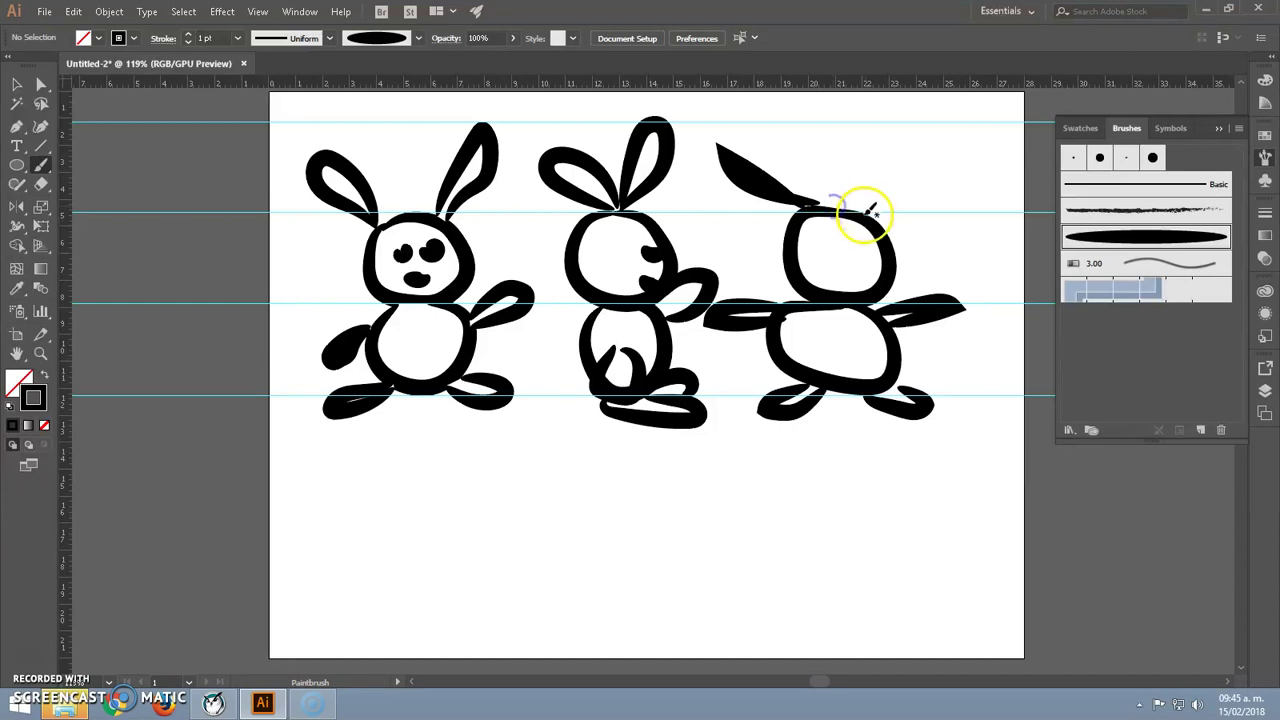
left_click_drag(906, 148, 903, 190)
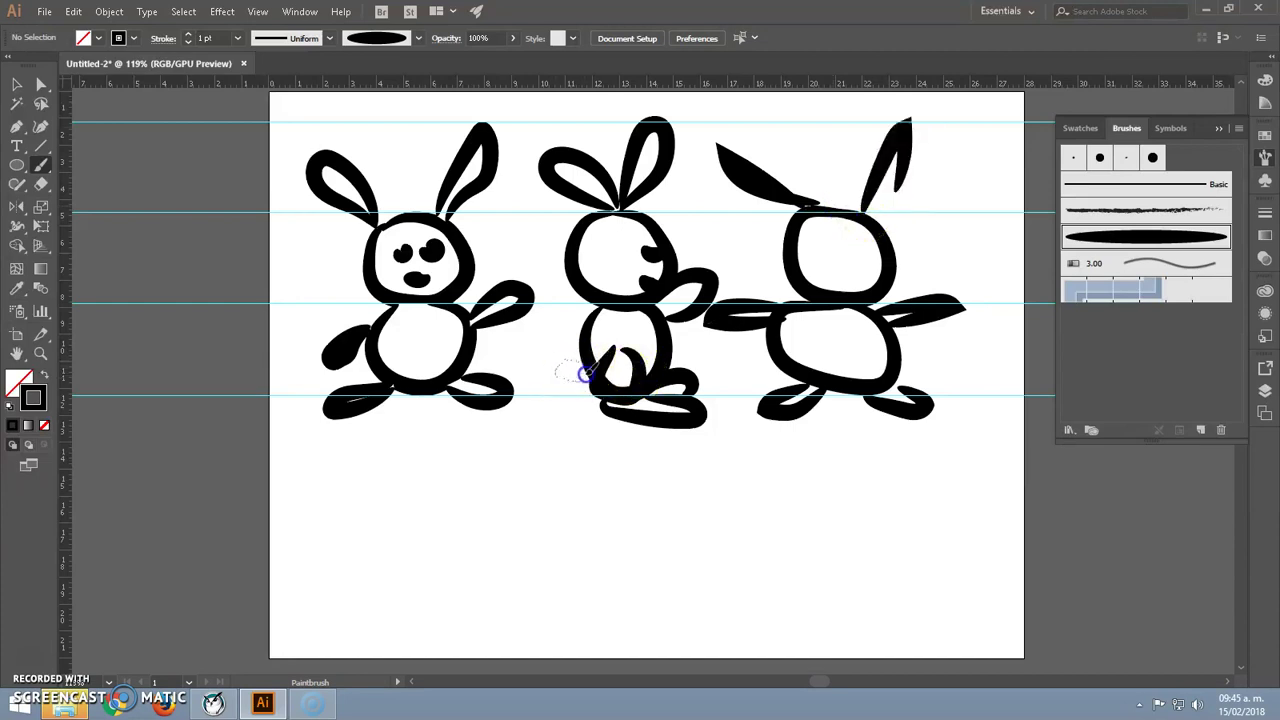
left_click_drag(585, 373, 587, 371)
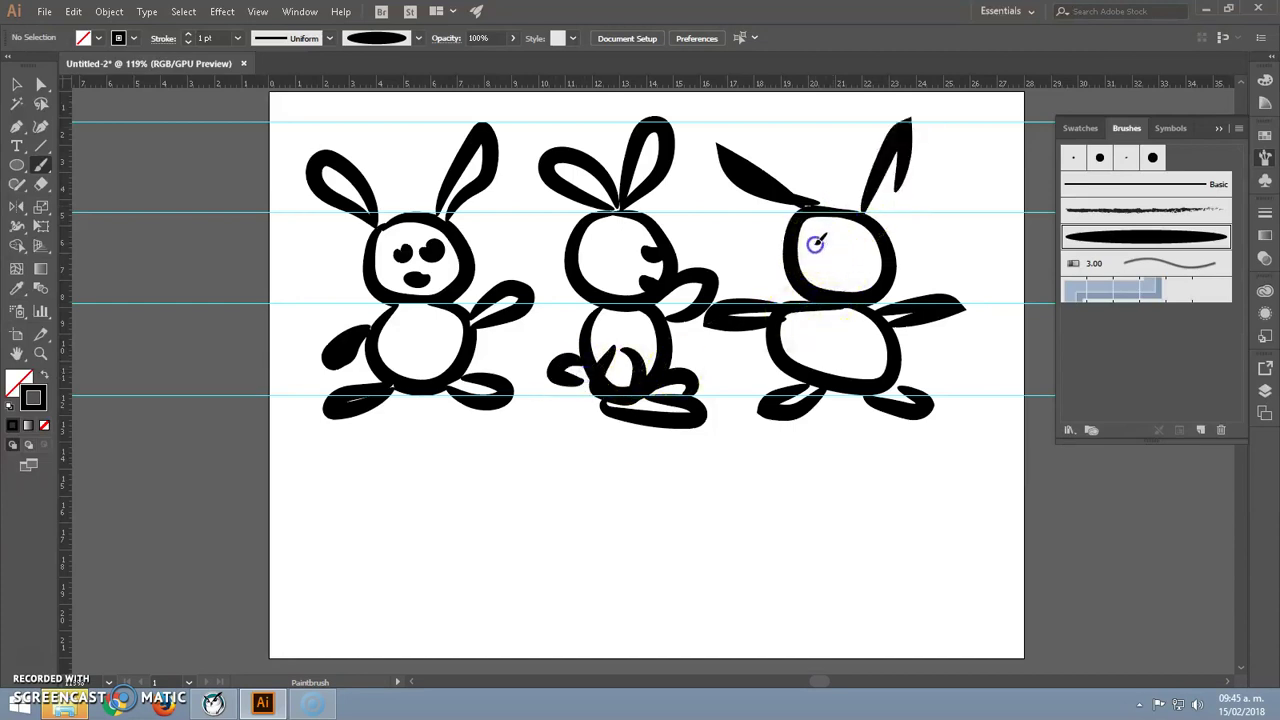
left_click_drag(846, 240, 856, 246)
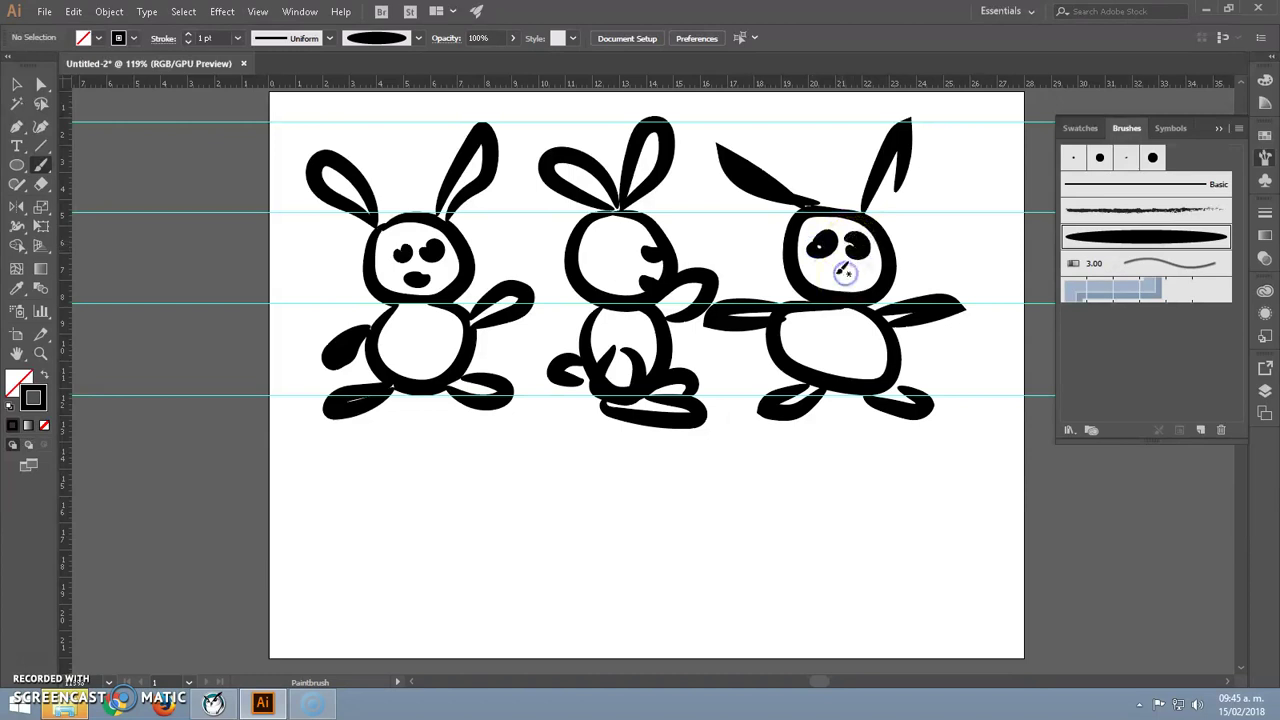
left_click(335, 328)
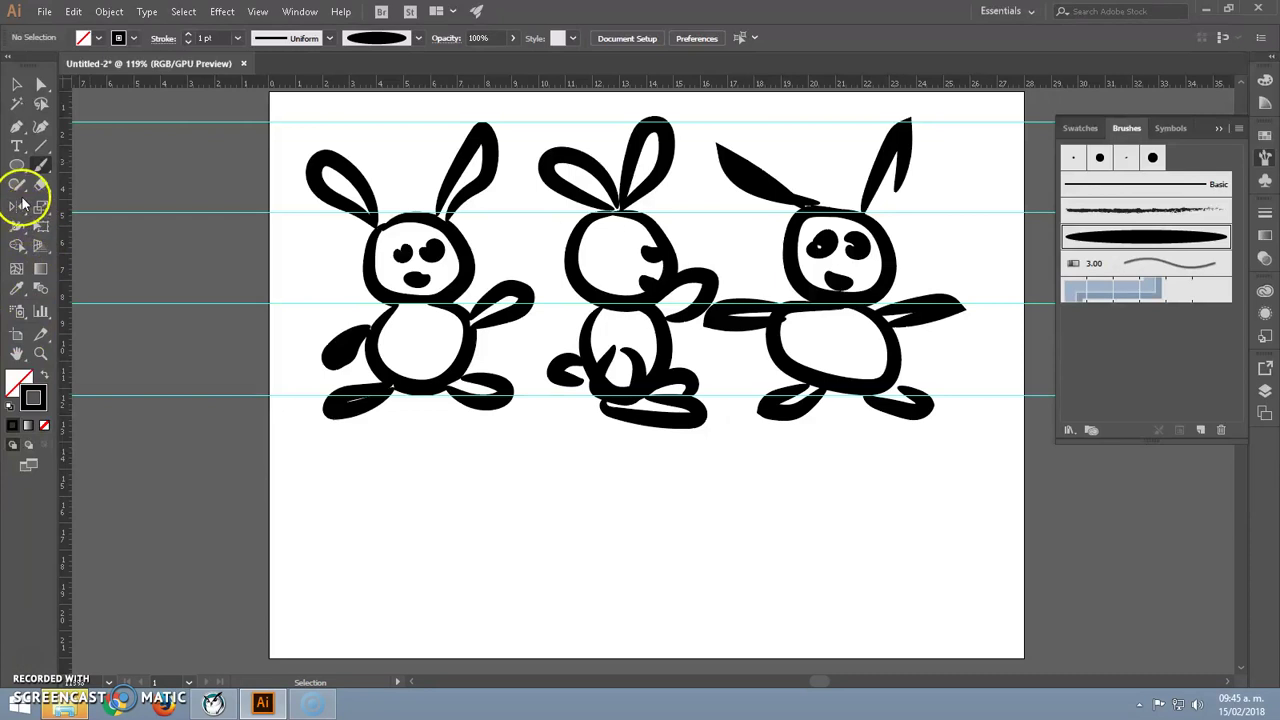
- Select all three bunnies, scale them down proportionally and move them down-right
left_click(17, 146)
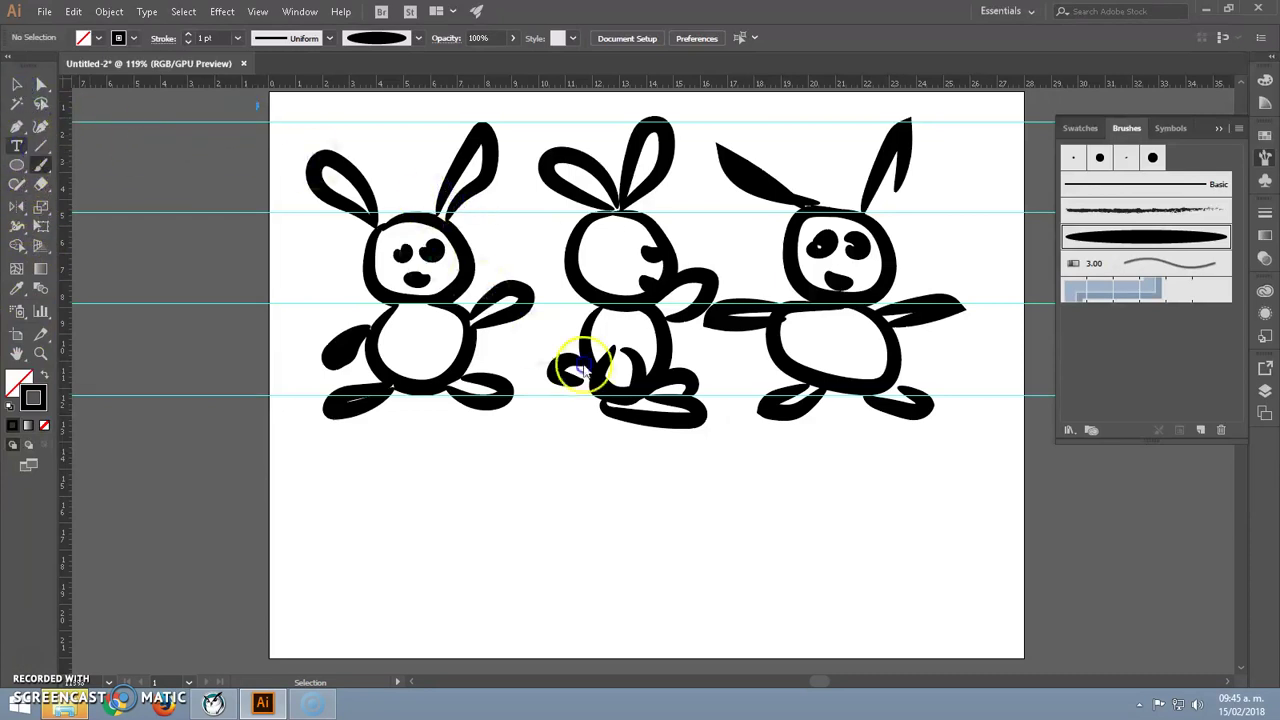
key("Escape")
key("ctrl+a")
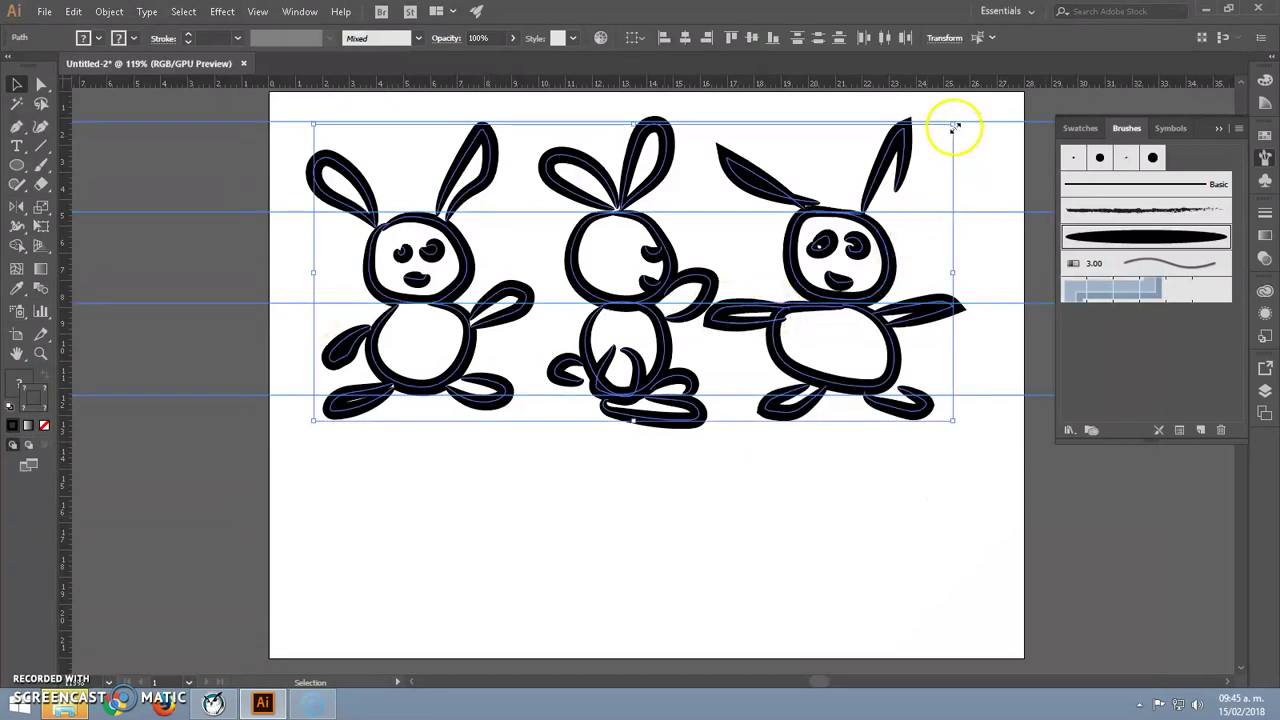
left_click_drag(955, 127, 753, 215)
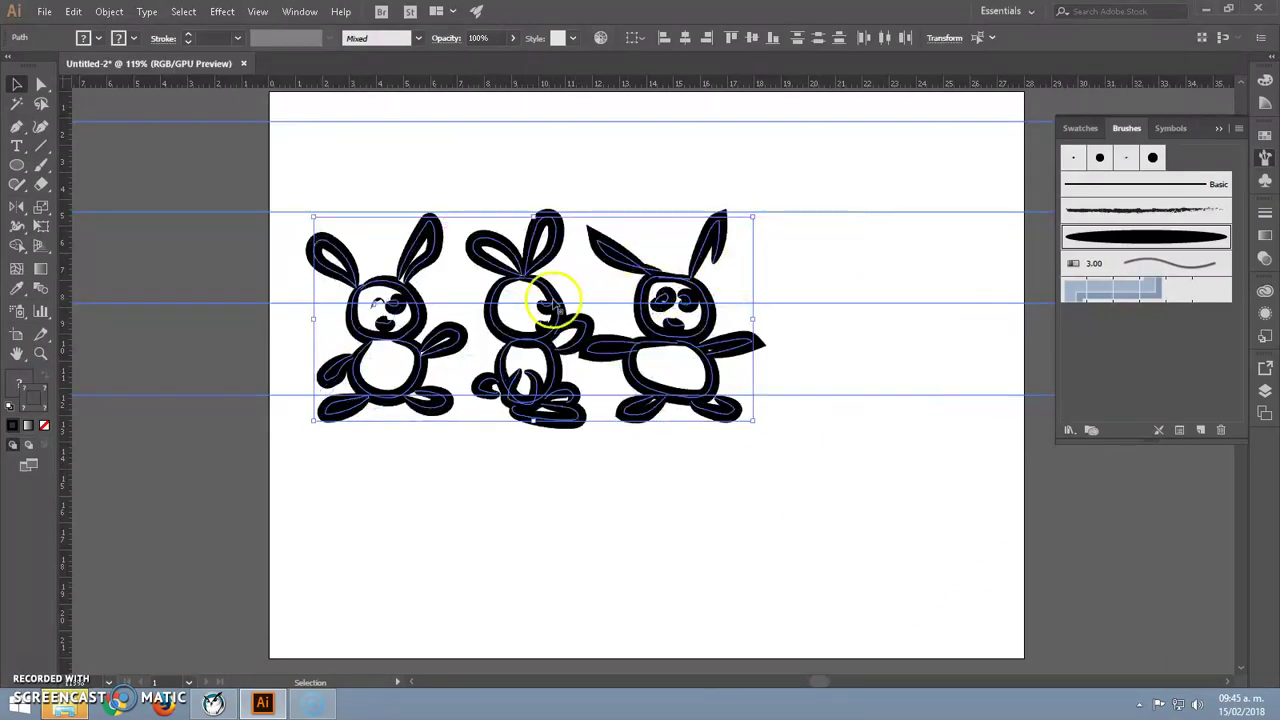
left_click_drag(555, 292, 732, 369)
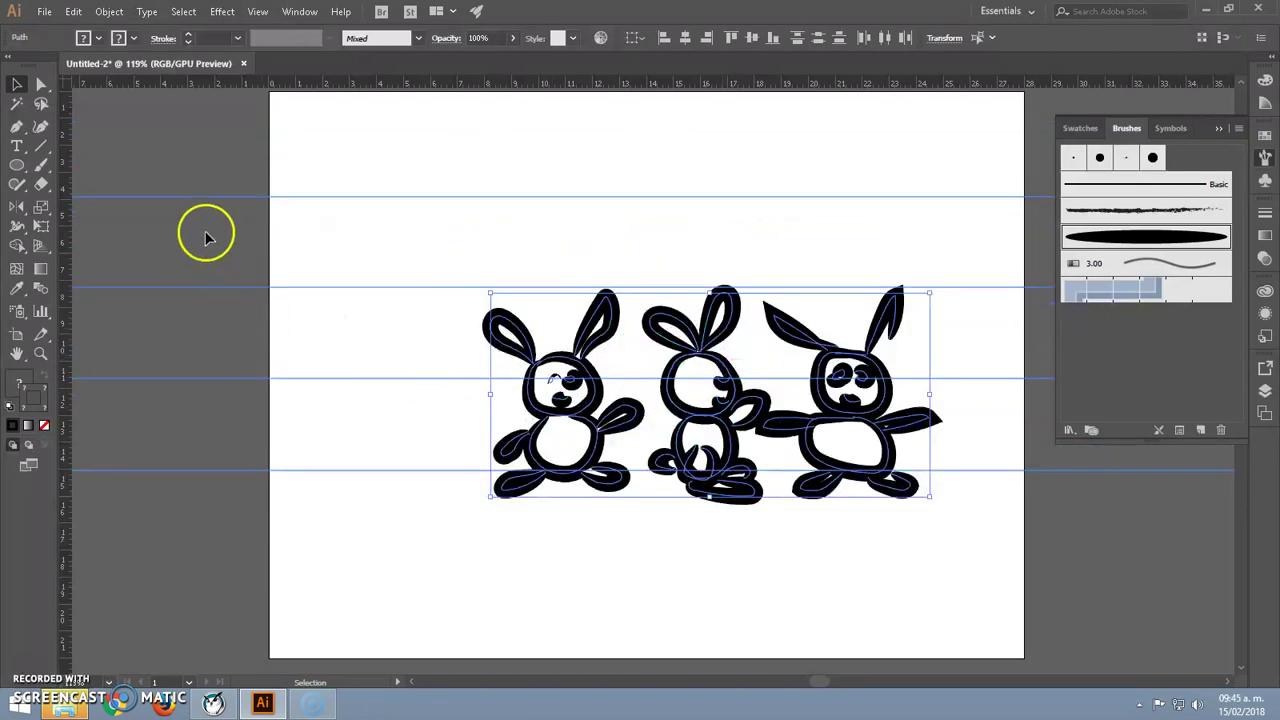
- Remove the guides, then reselect the bunnies and nudge them up-left to centre them
left_click(206, 547)
left_click(217, 198)
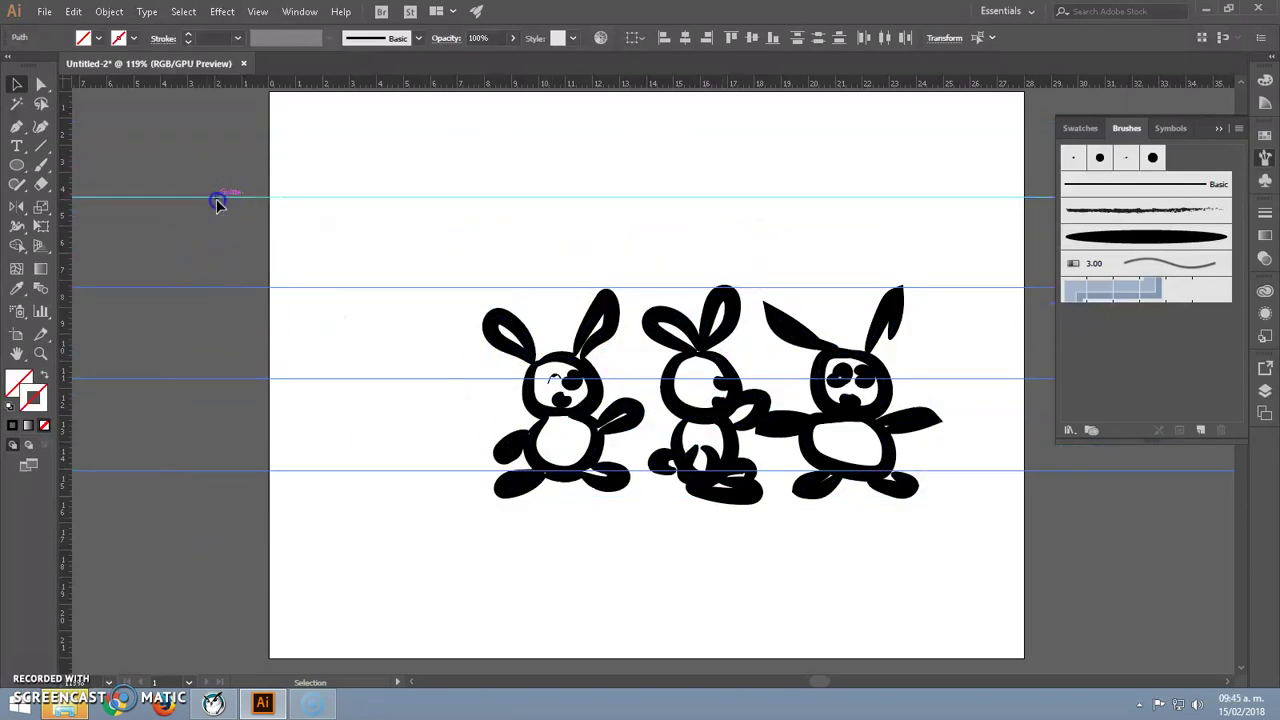
key("ctrl+semicolon")
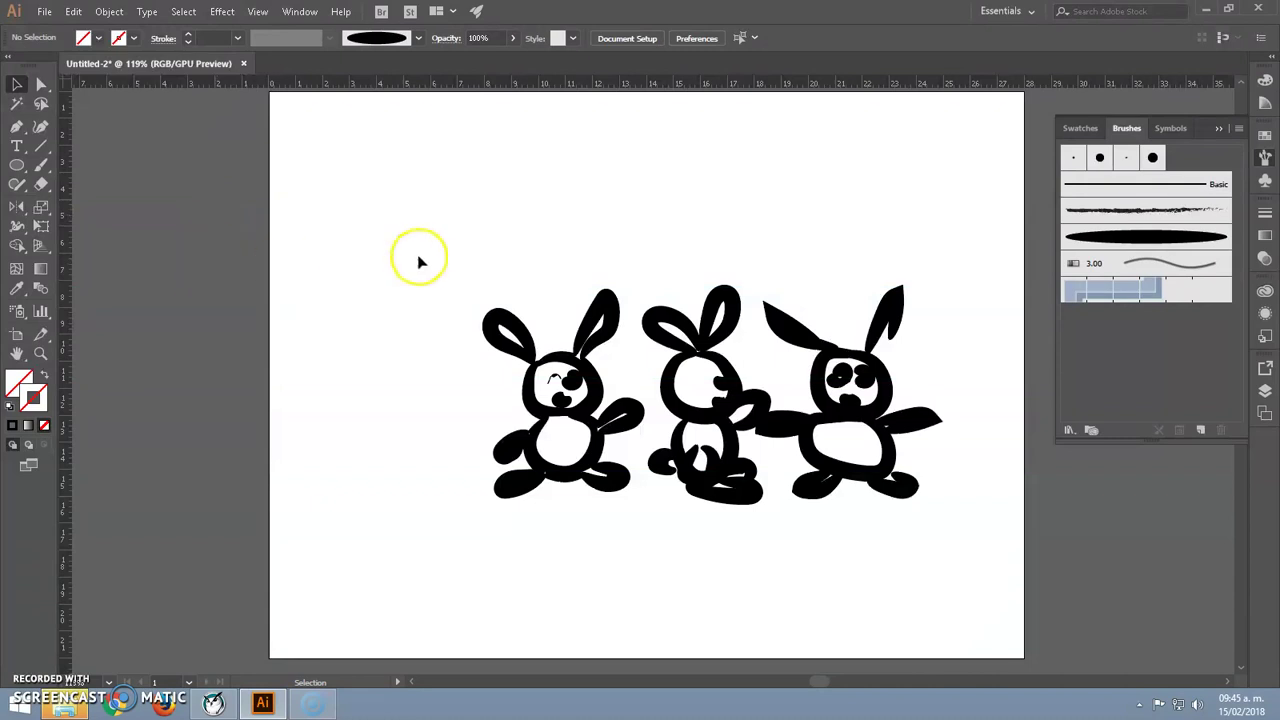
left_click_drag(394, 243, 945, 610)
left_click_drag(748, 402, 694, 372)
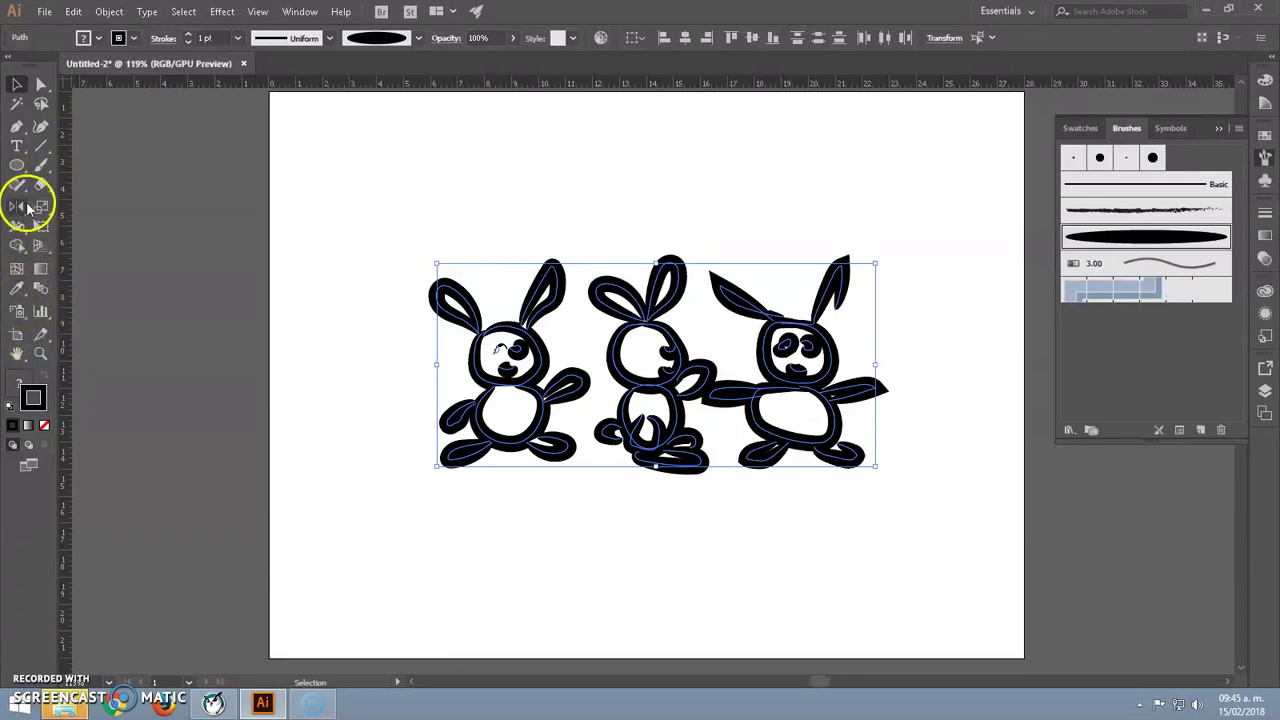
- Add a 60 pt 'Nombre' heading above the bunnies and drag it toward the upper left
left_click(16, 146)
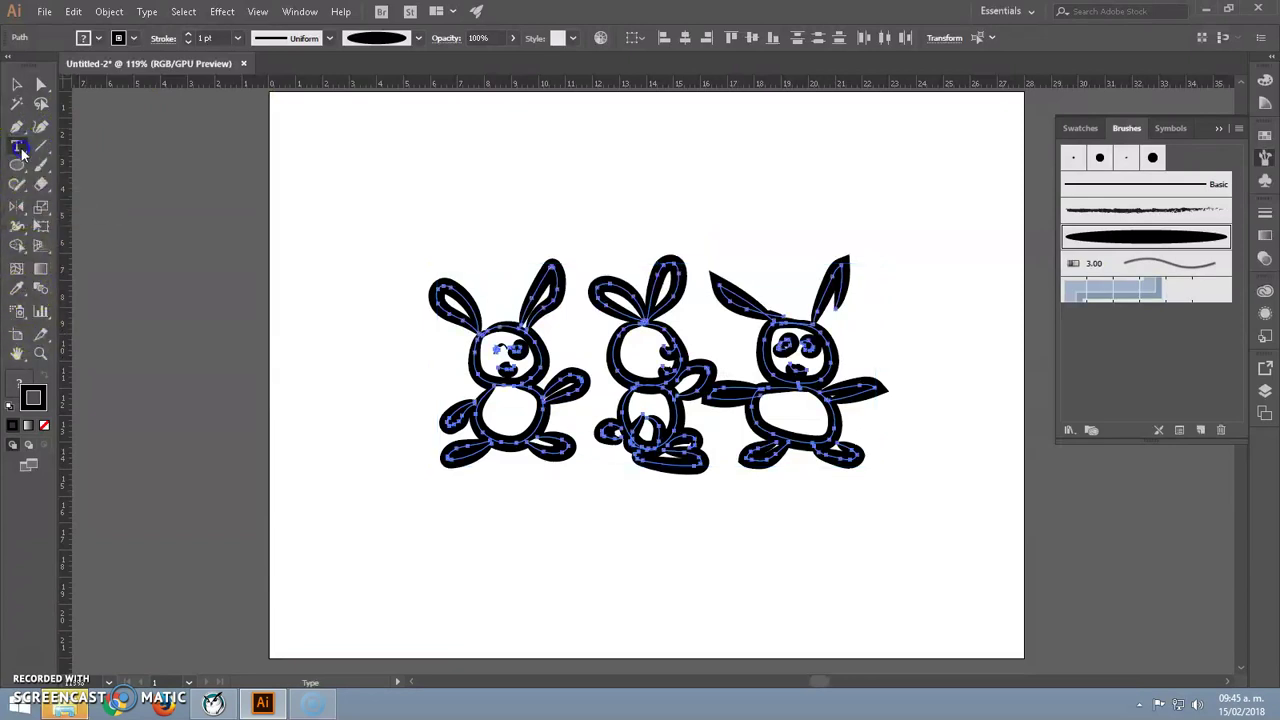
left_click(622, 228)
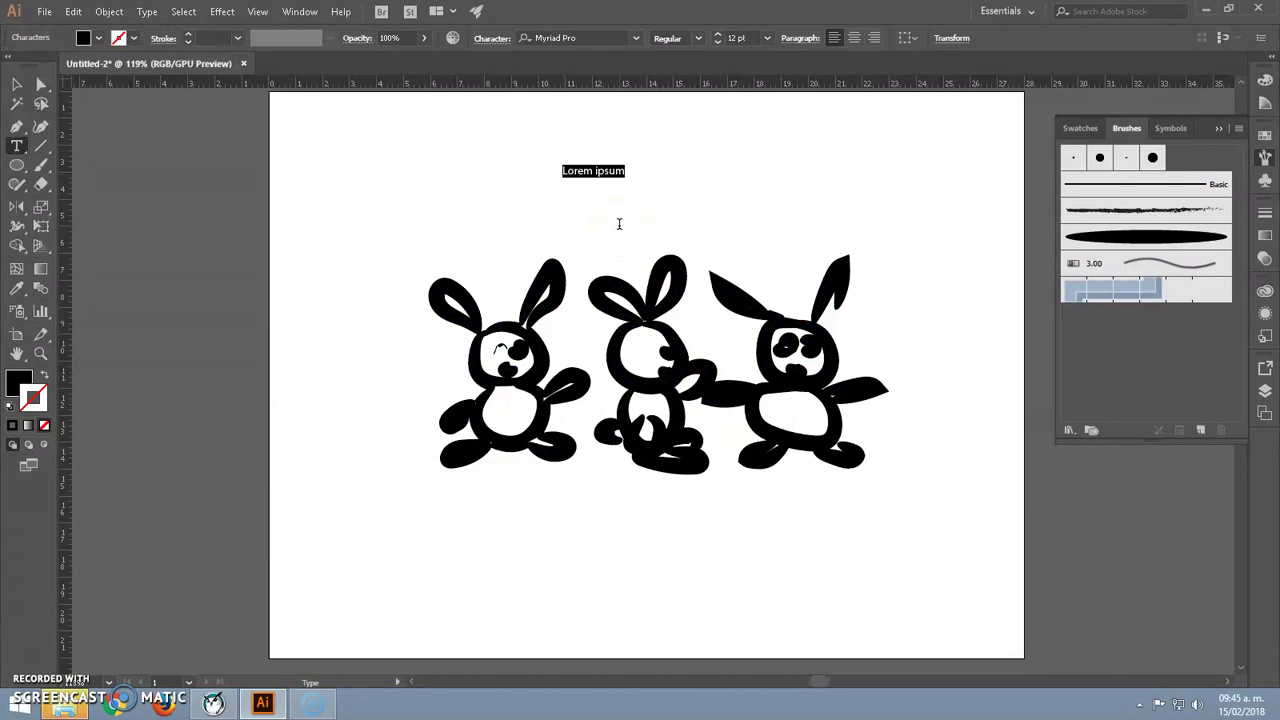
type("Nombre")
left_click(600, 169)
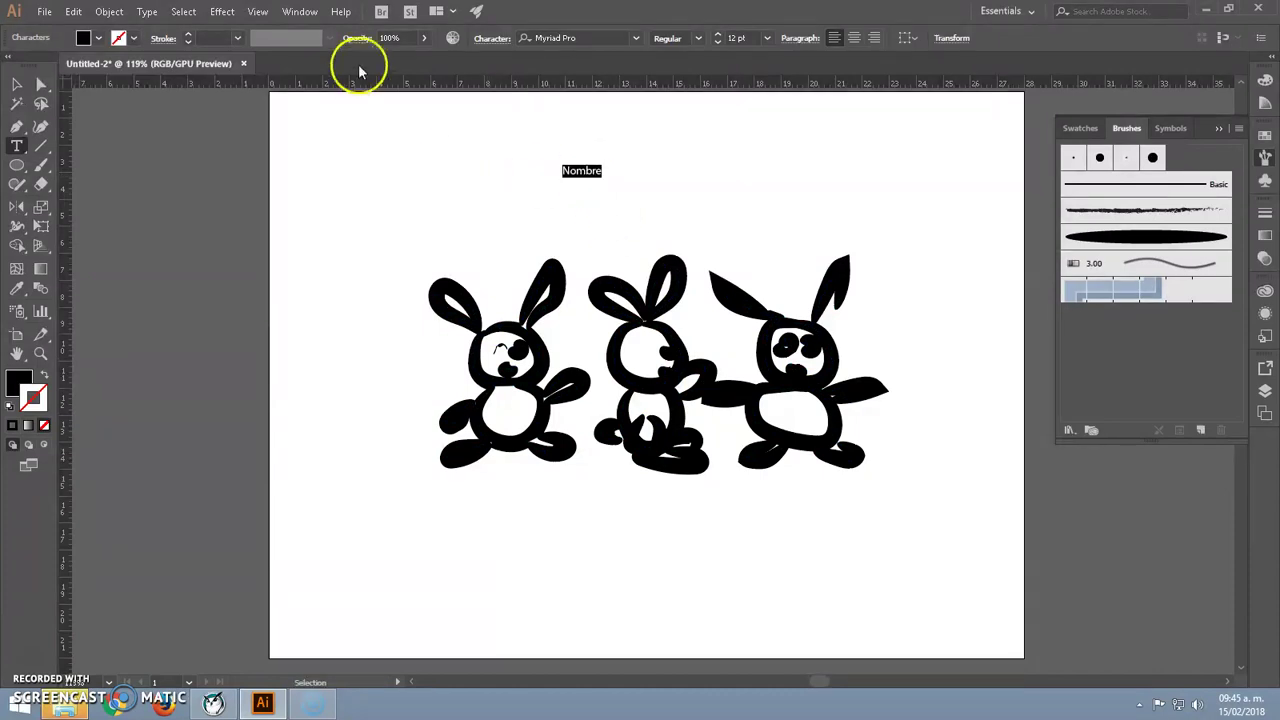
left_click(767, 38)
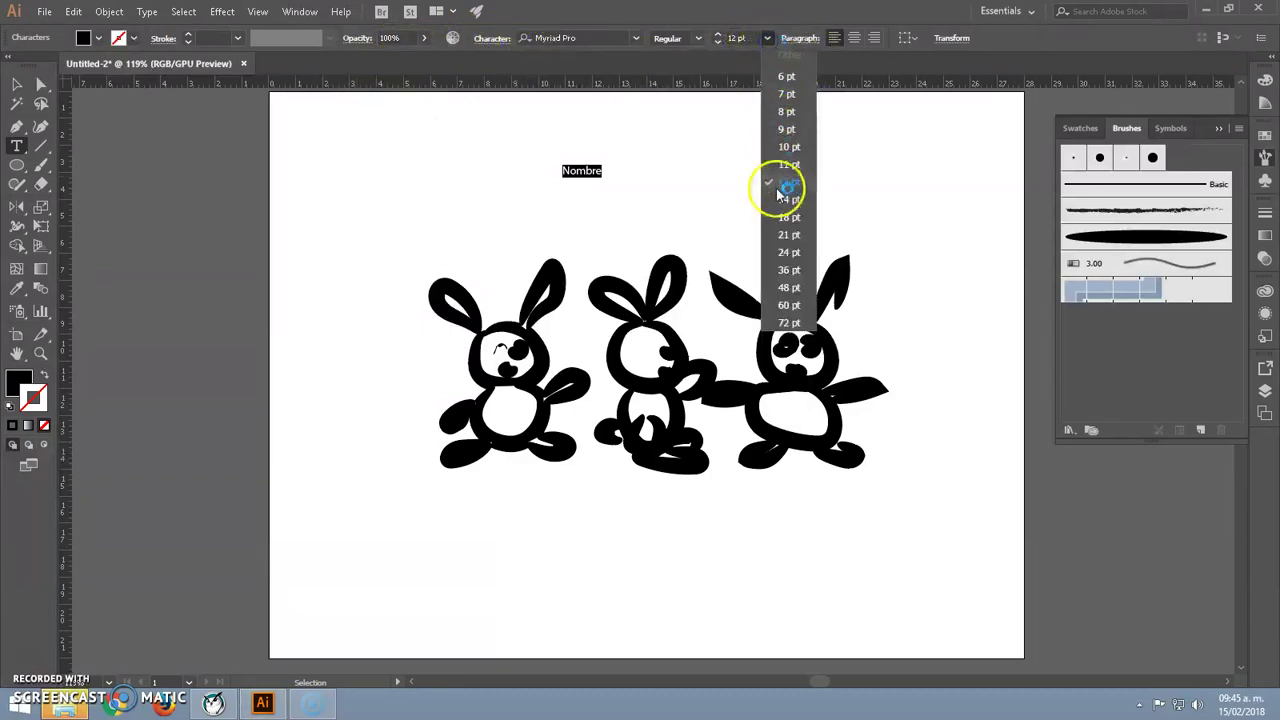
left_click(789, 305)
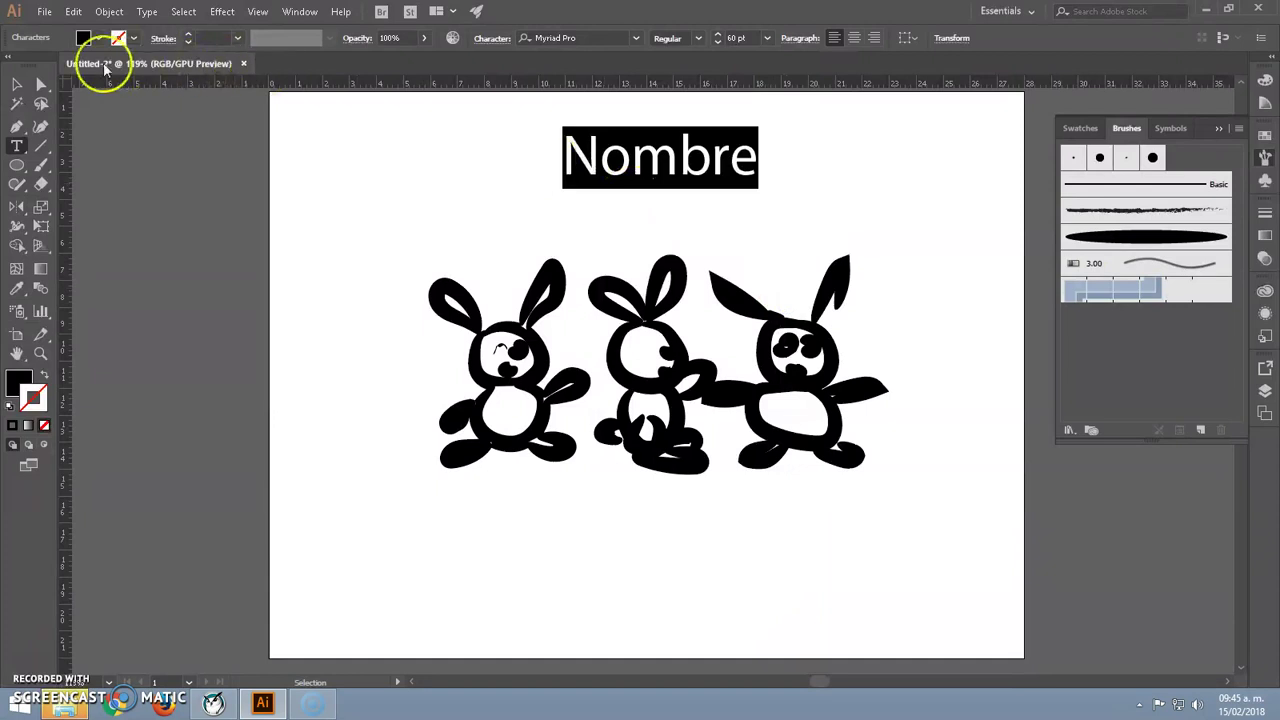
left_click(18, 84)
mouse_move(566, 157)
left_mouse_down()
mouse_move(341, 170)
mouse_move(453, 163)
left_mouse_up()
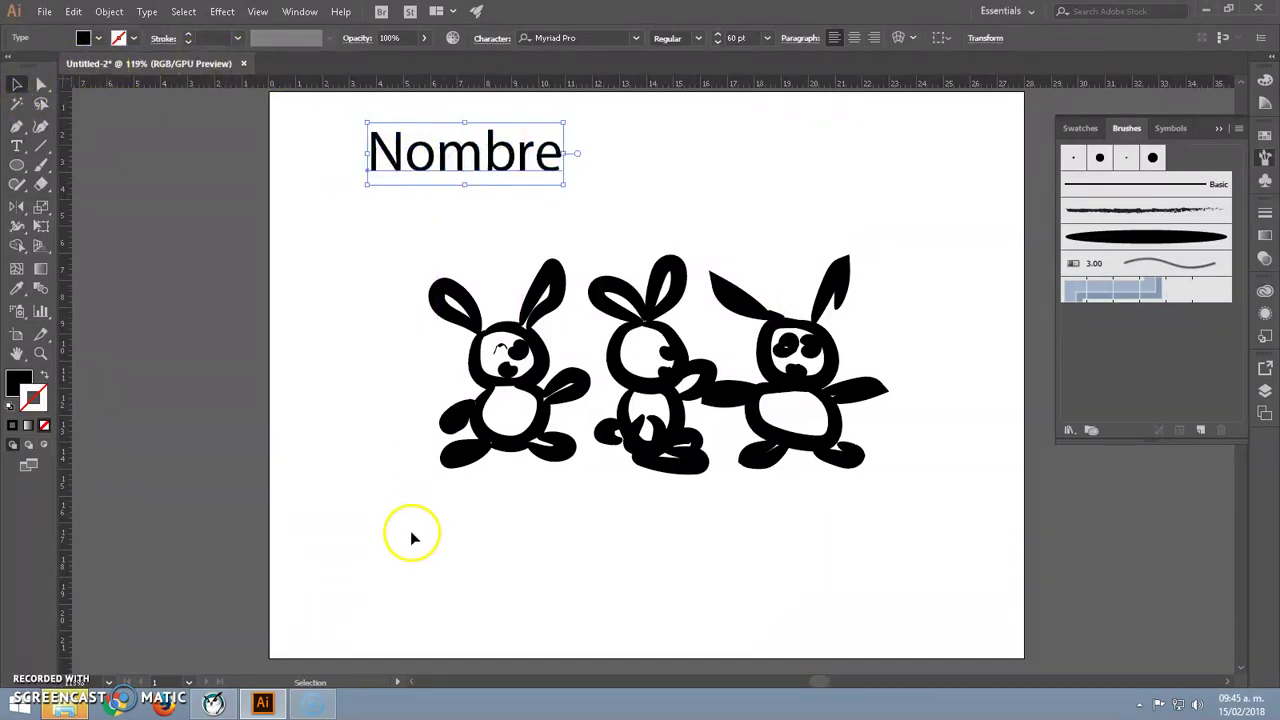
- Duplicate the Nombre heading below the bunnies and set the copy to 12 pt
left_click(412, 538)
left_click(442, 166)
key("a")
key("ctrl+v")
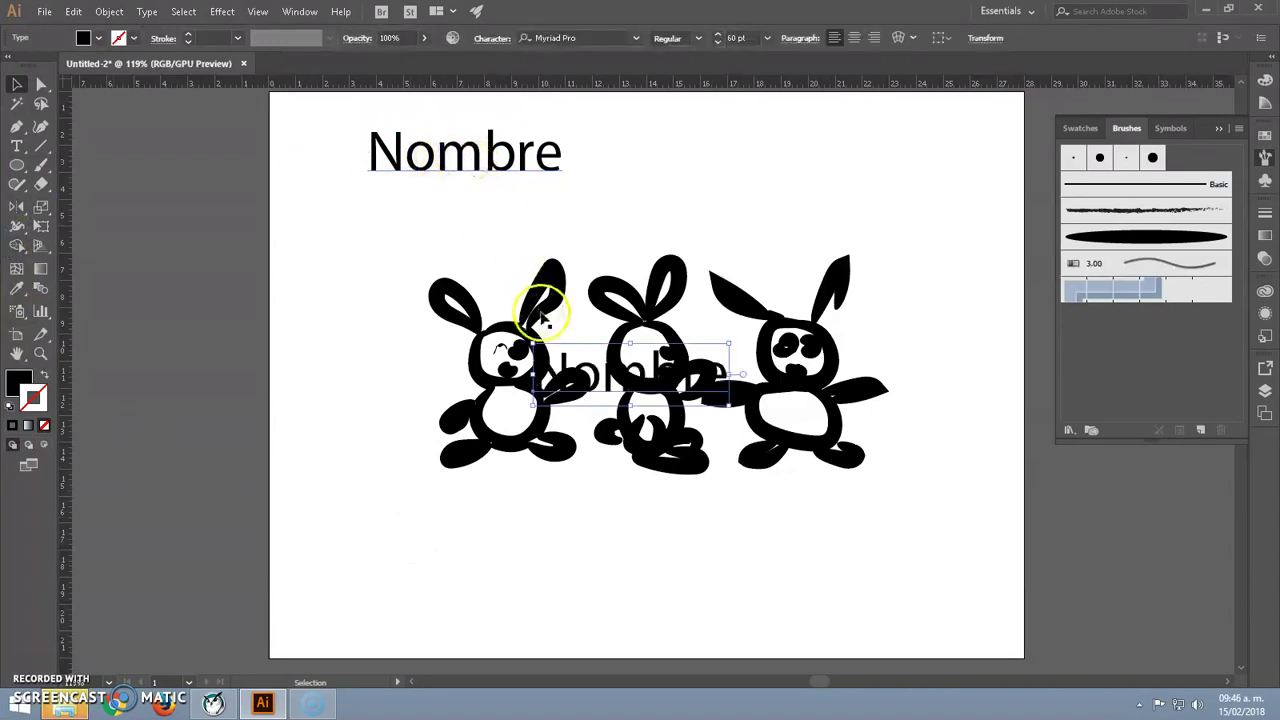
mouse_move(578, 370)
left_mouse_down()
mouse_move(507, 483)
mouse_move(405, 568)
left_mouse_up()
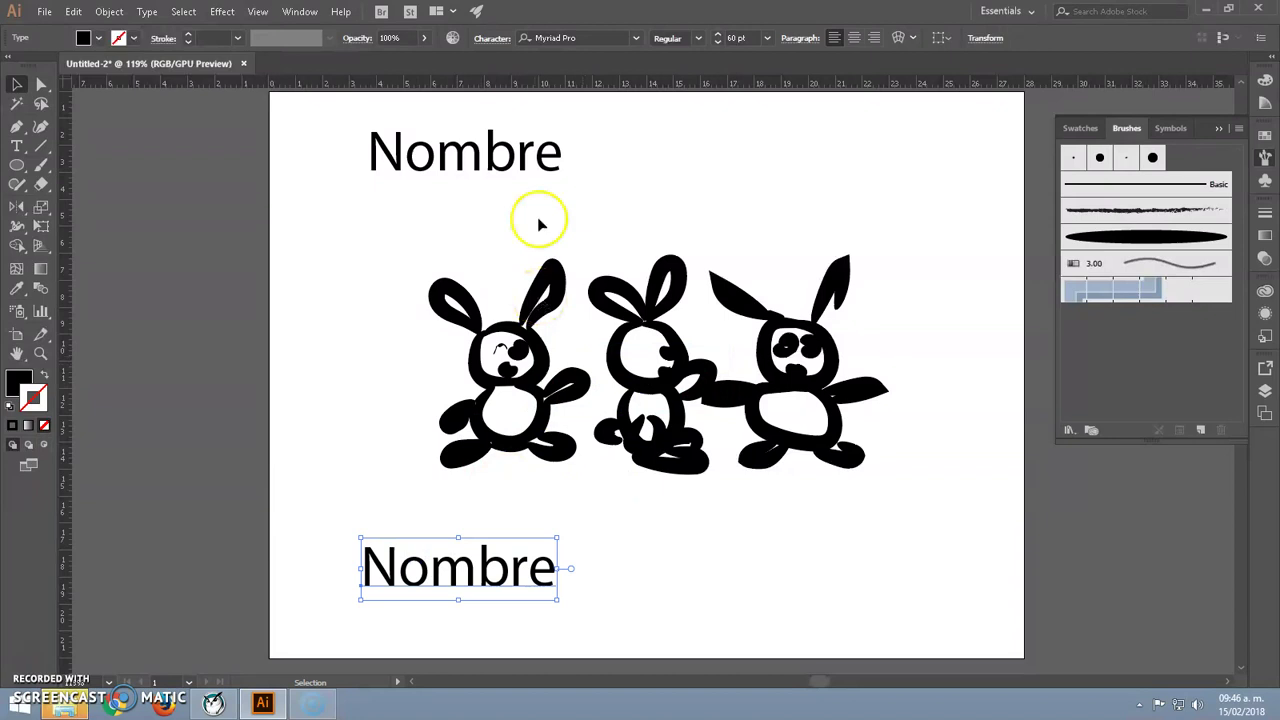
left_click(766, 38)
left_click(786, 183)
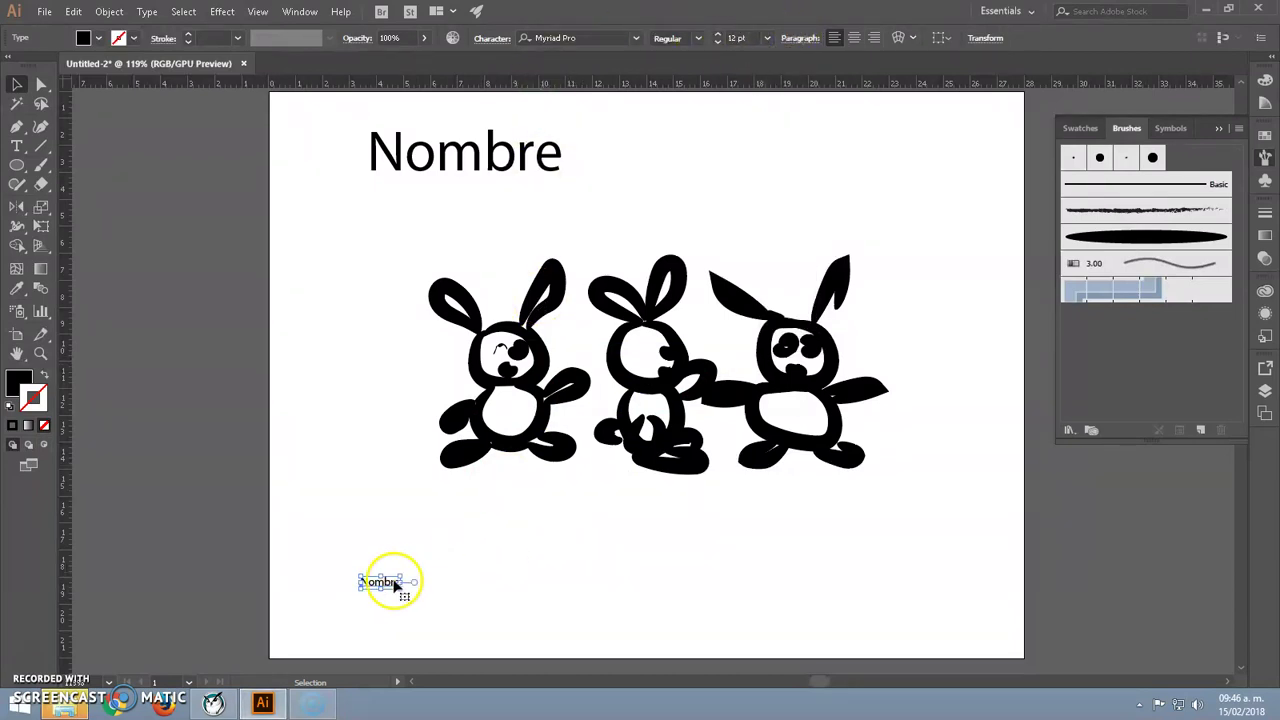
- Retype the small copy as 'Descripción:', then reposition it and Nombre
double_click(384, 584)
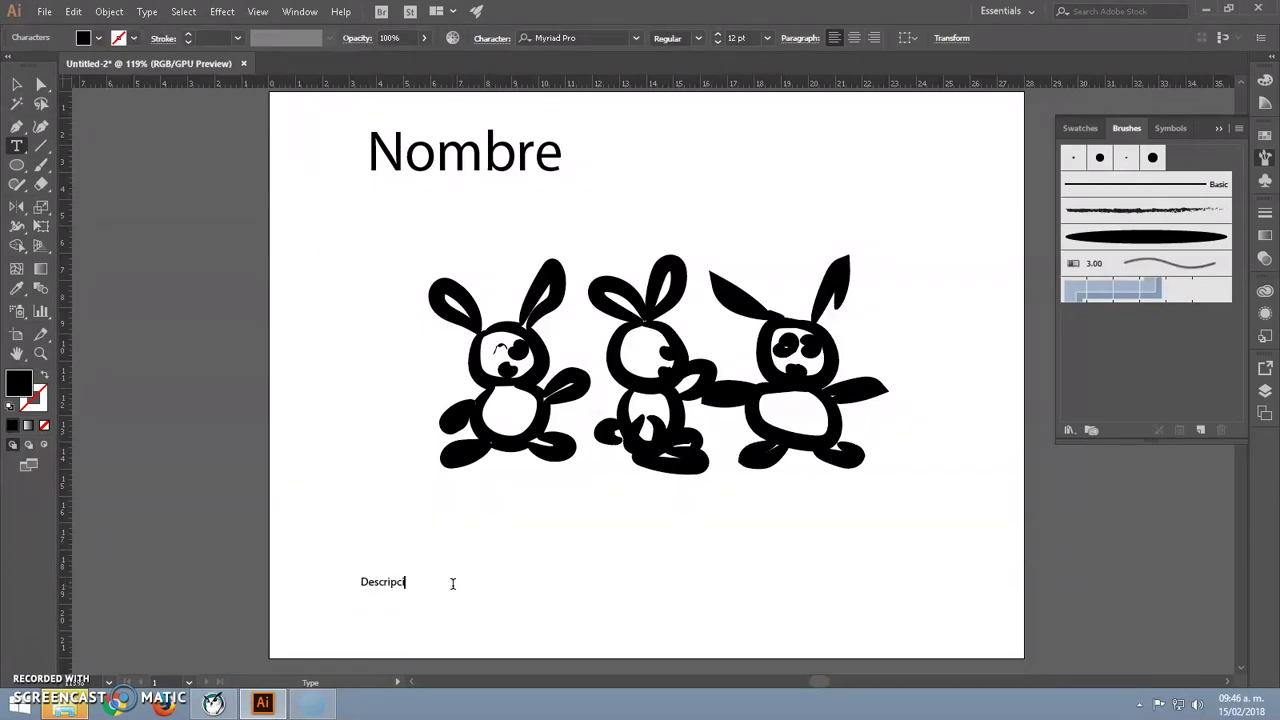
type("Descripción:")
left_click(14, 88)
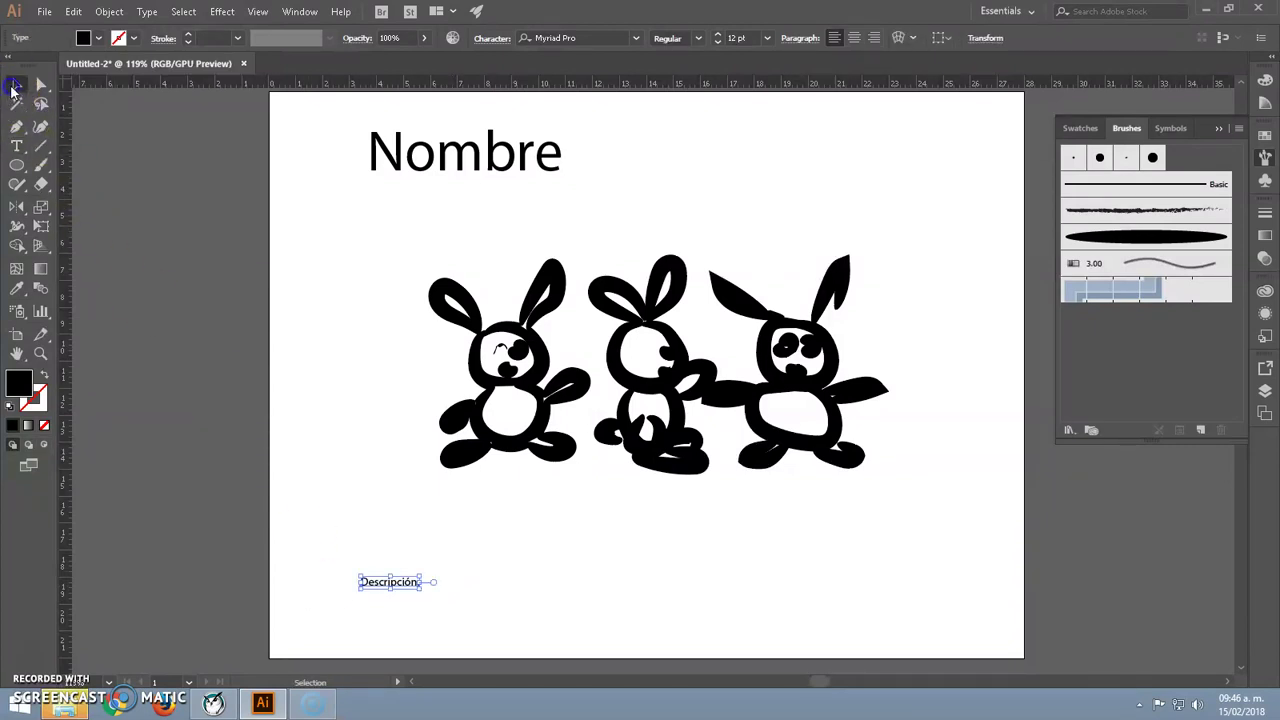
left_click_drag(410, 582, 422, 561)
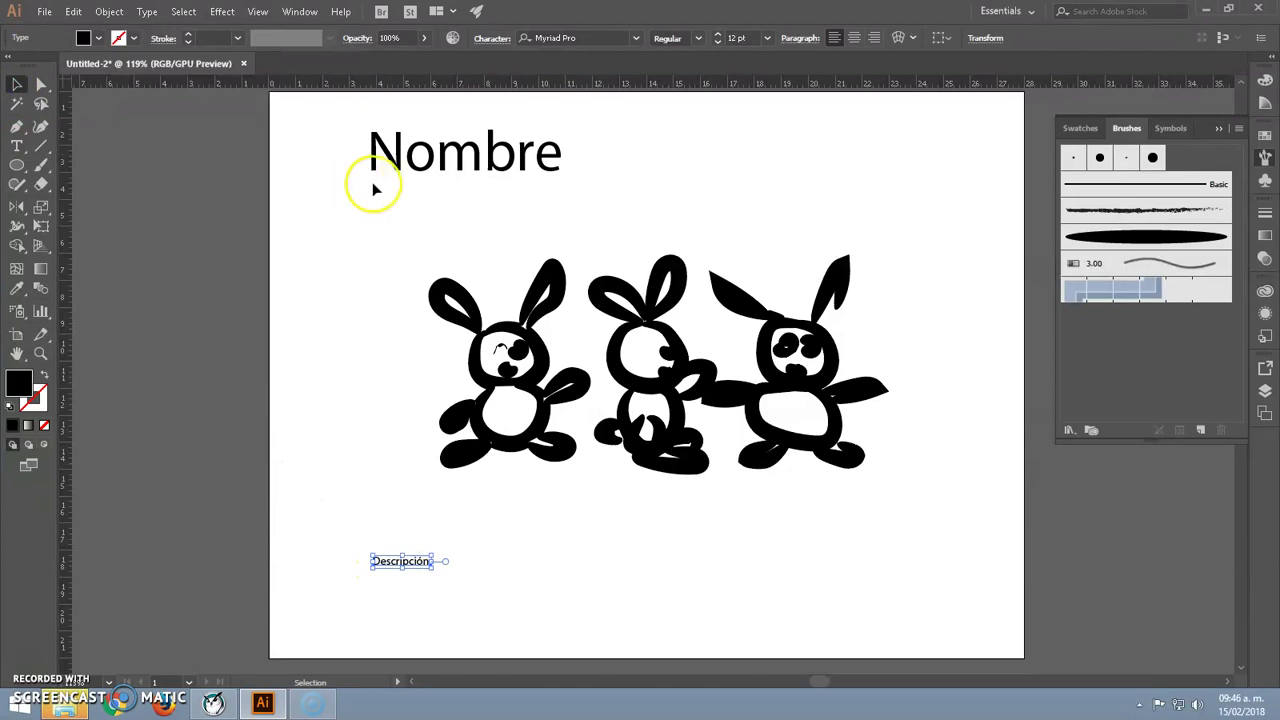
left_click_drag(403, 170, 388, 172)
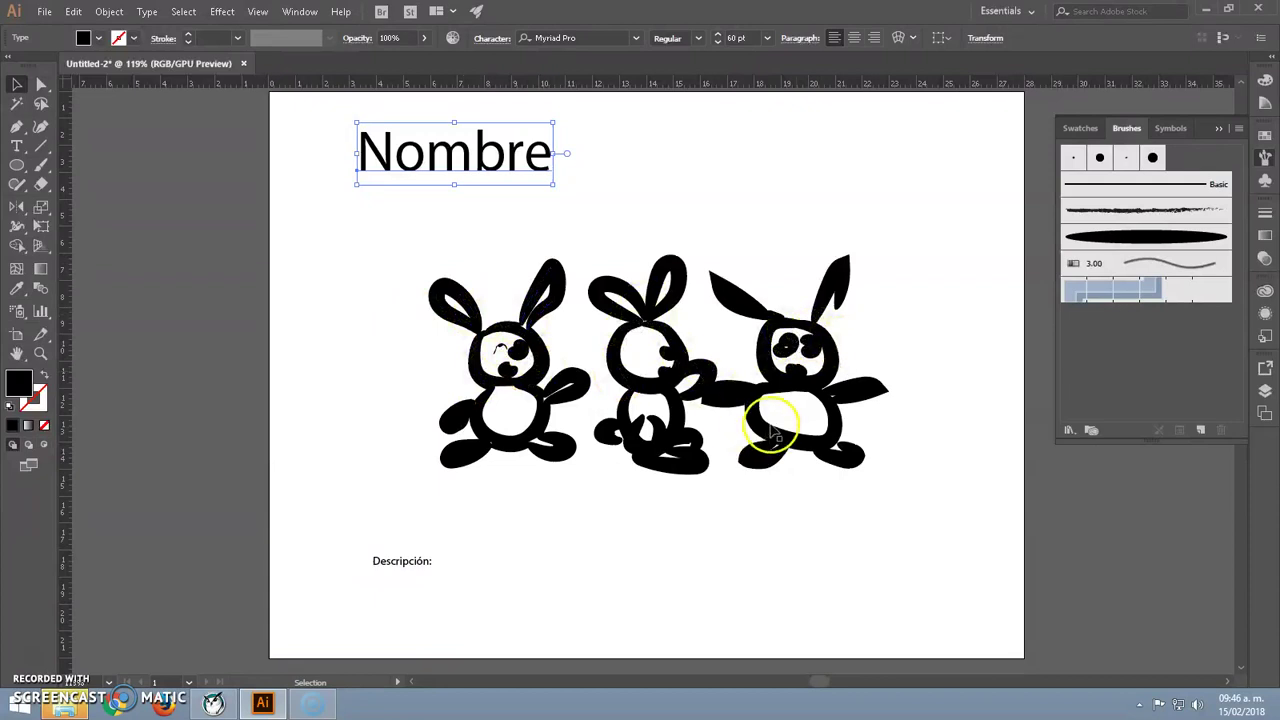
- Nudge 'Descripción:' up slightly and move Nombre down a little
left_click(421, 566)
left_click_drag(414, 564, 415, 540)
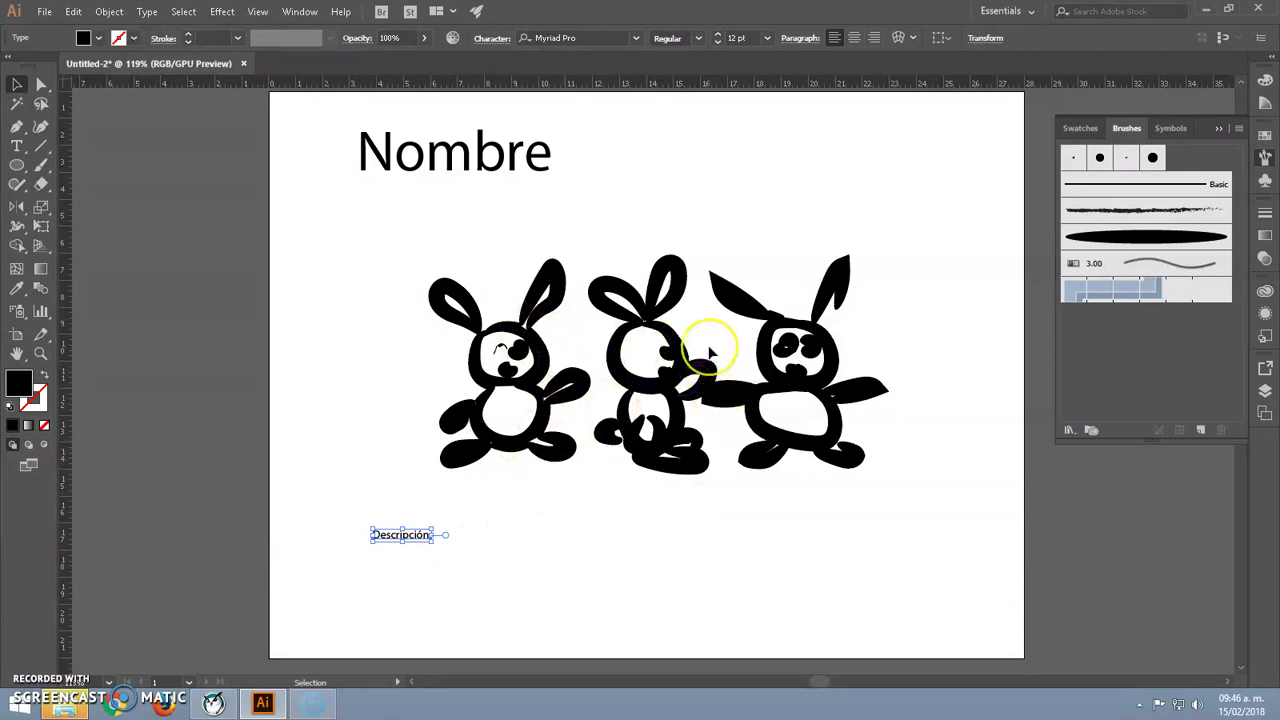
left_click_drag(493, 172, 512, 187)
- Paste another Nombre copy at the top right and begin retyping it as 'Ho…'
key("a")
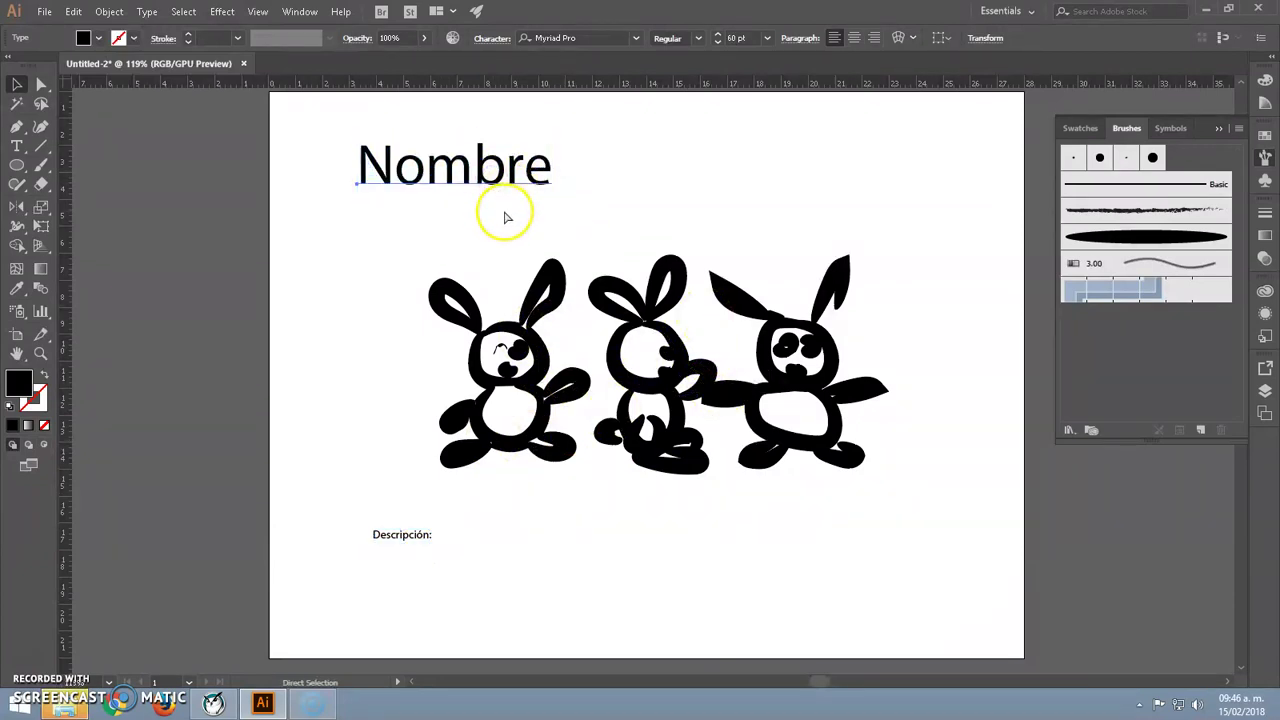
key("ctrl+v")
key("v")
mouse_move(593, 357)
left_mouse_down()
mouse_move(810, 142)
mouse_move(850, 130)
mouse_move(1060, 158)
left_mouse_up()
key("t")
left_click(803, 152)
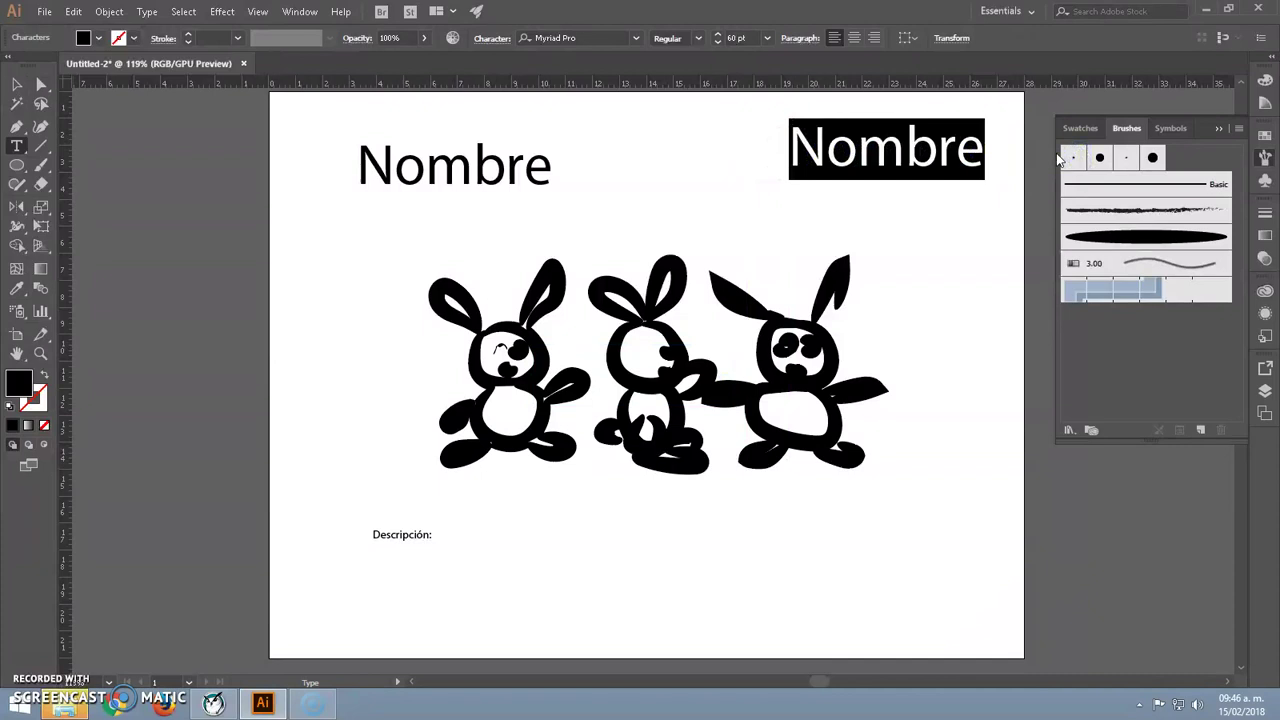
type("Hojo Mode")
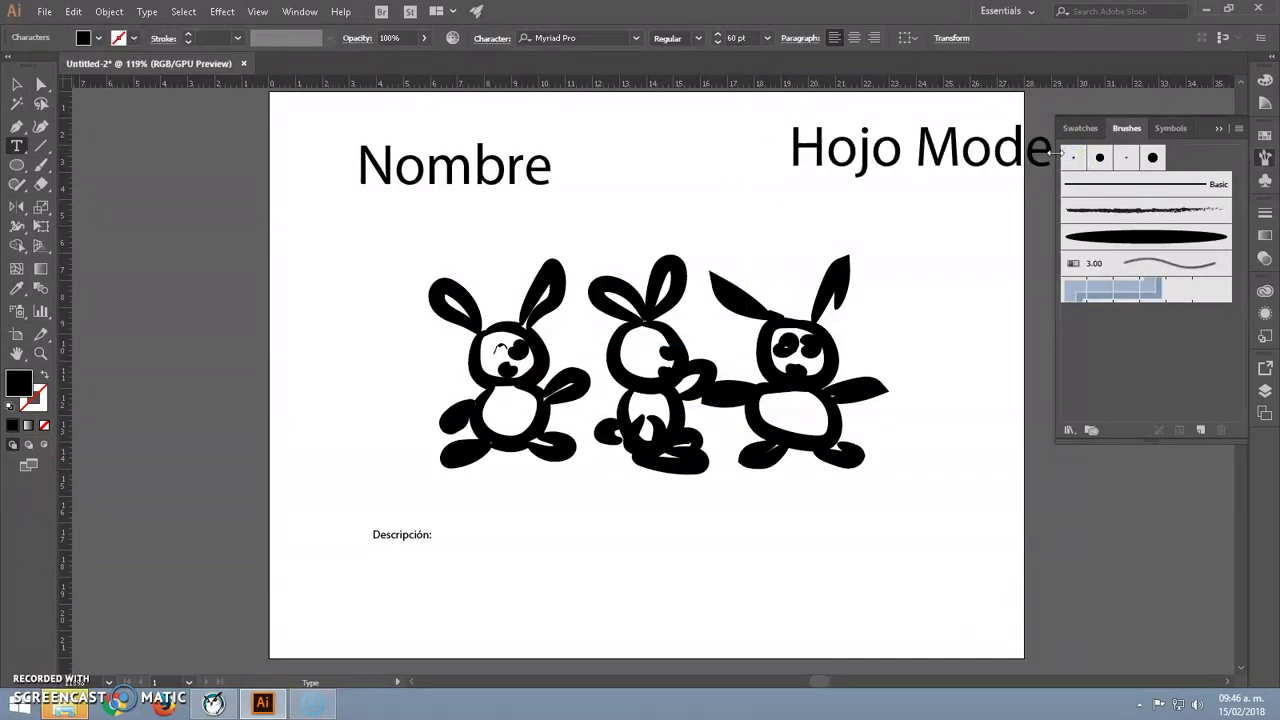
- Correct the top-right title's text so it reads 'Hoja Modelo'
key("ctrl+a")
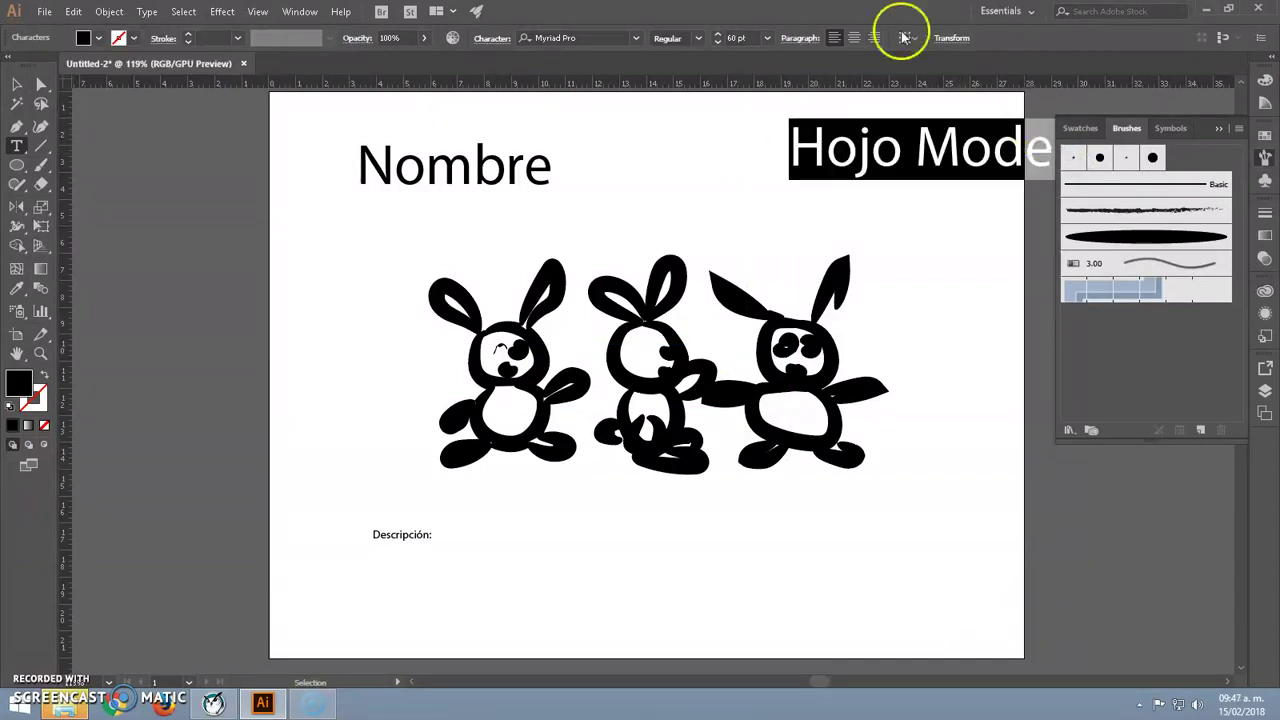
left_click(767, 38)
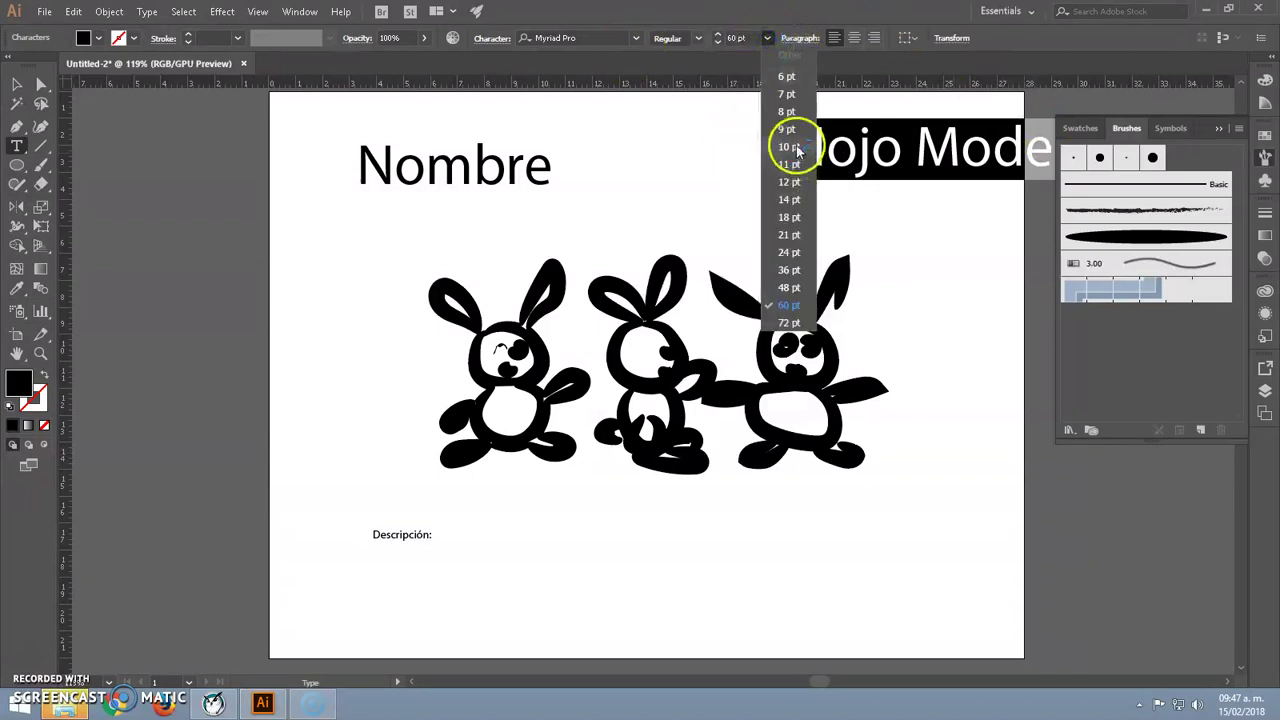
left_click(789, 164)
left_click(735, 42)
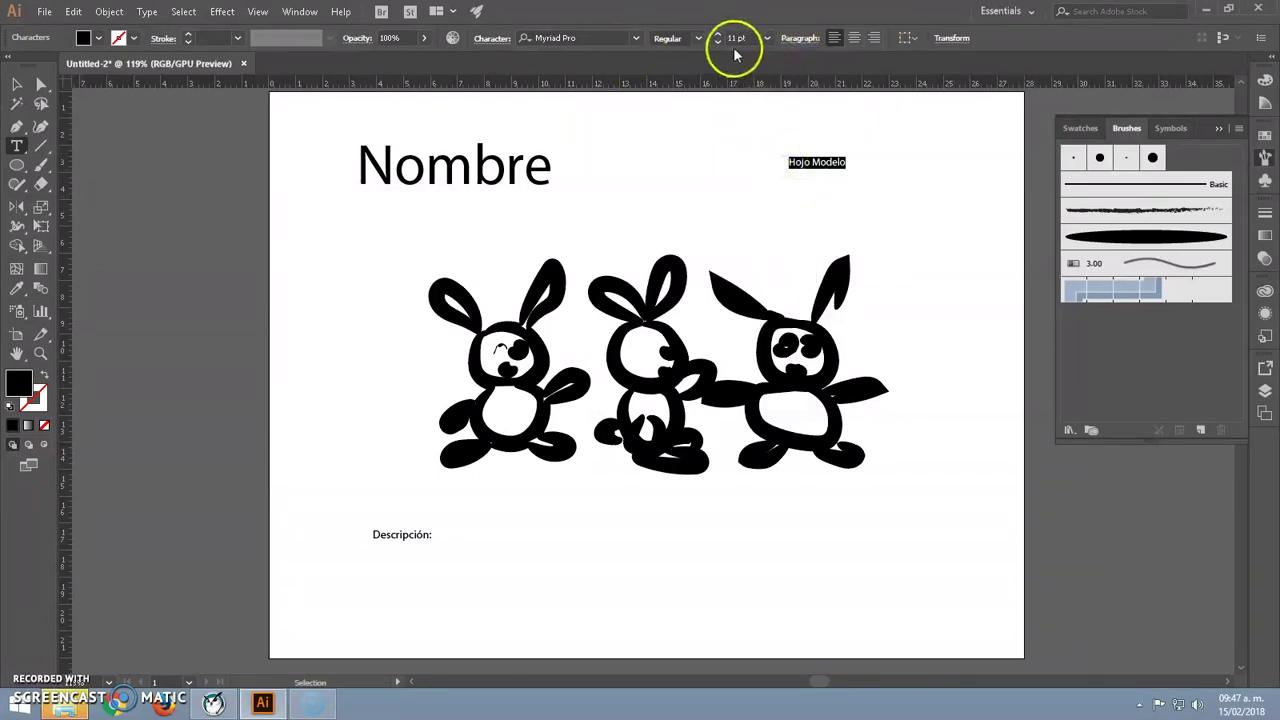
left_click(808, 164)
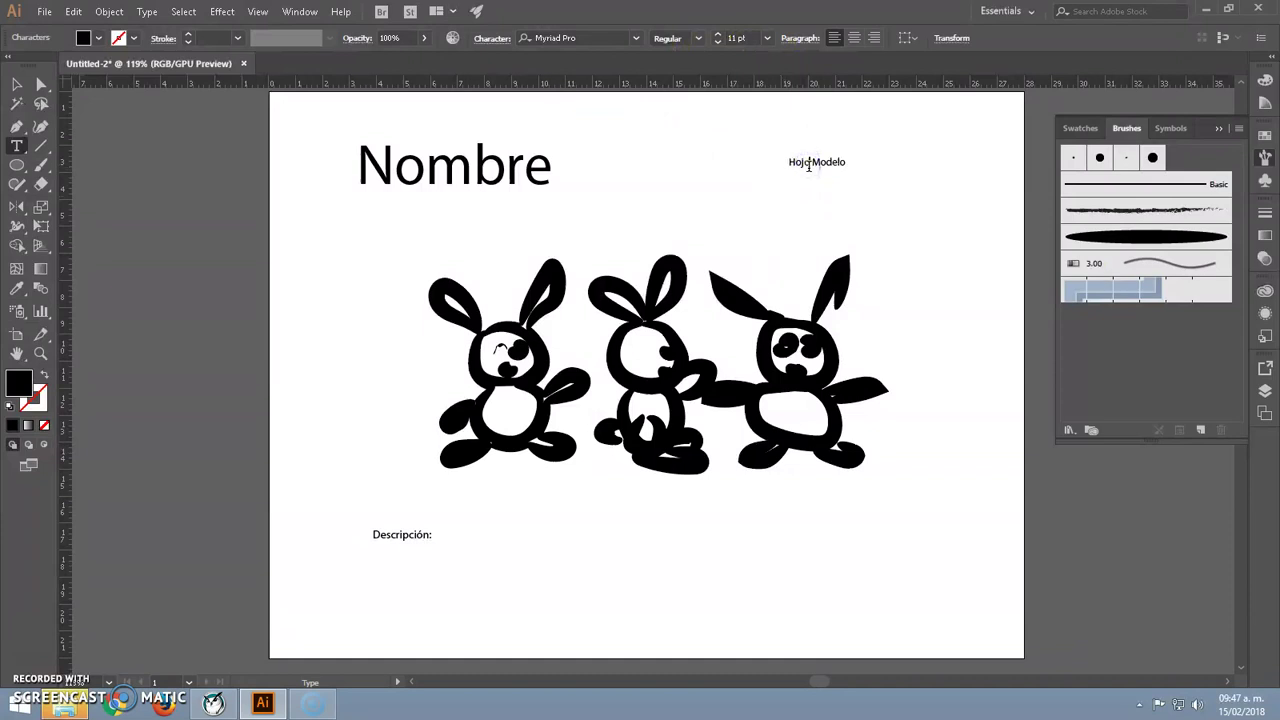
type("a")
key("Escape")
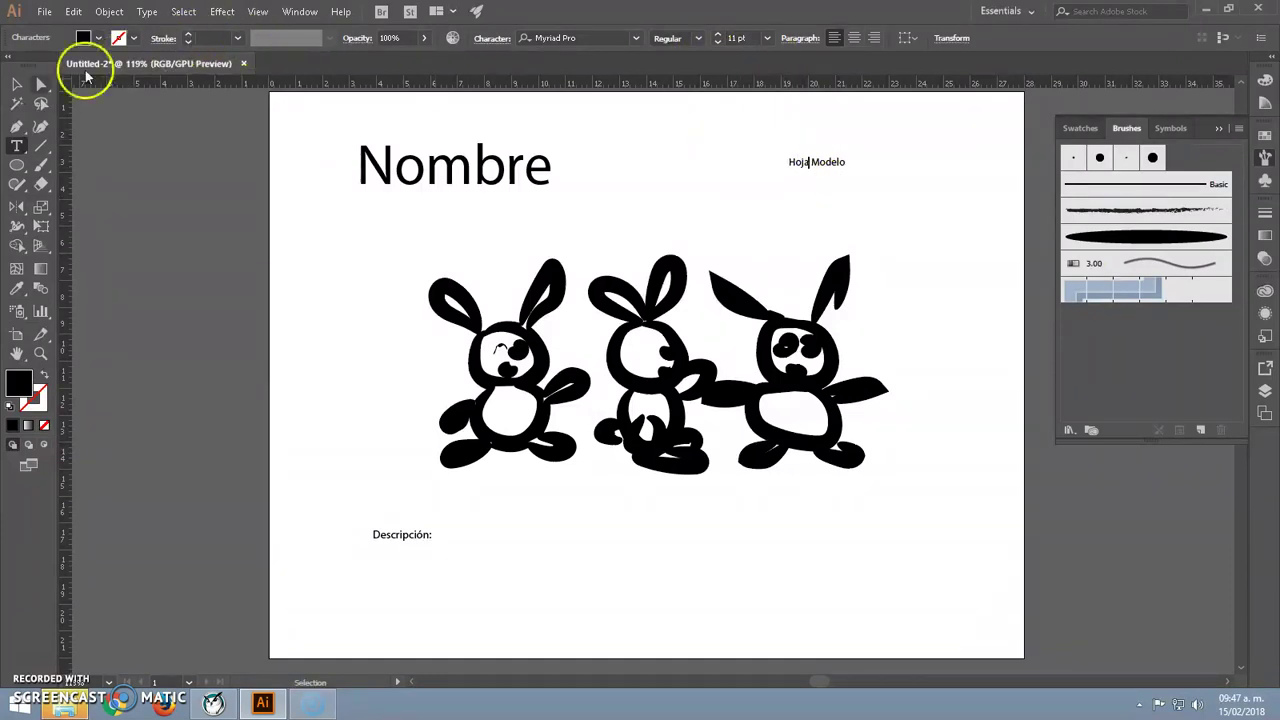
- Set Hoja Modelo to 24 pt, nudge it into the corner, and drag out a vertical guide
left_click(767, 38)
left_click(788, 251)
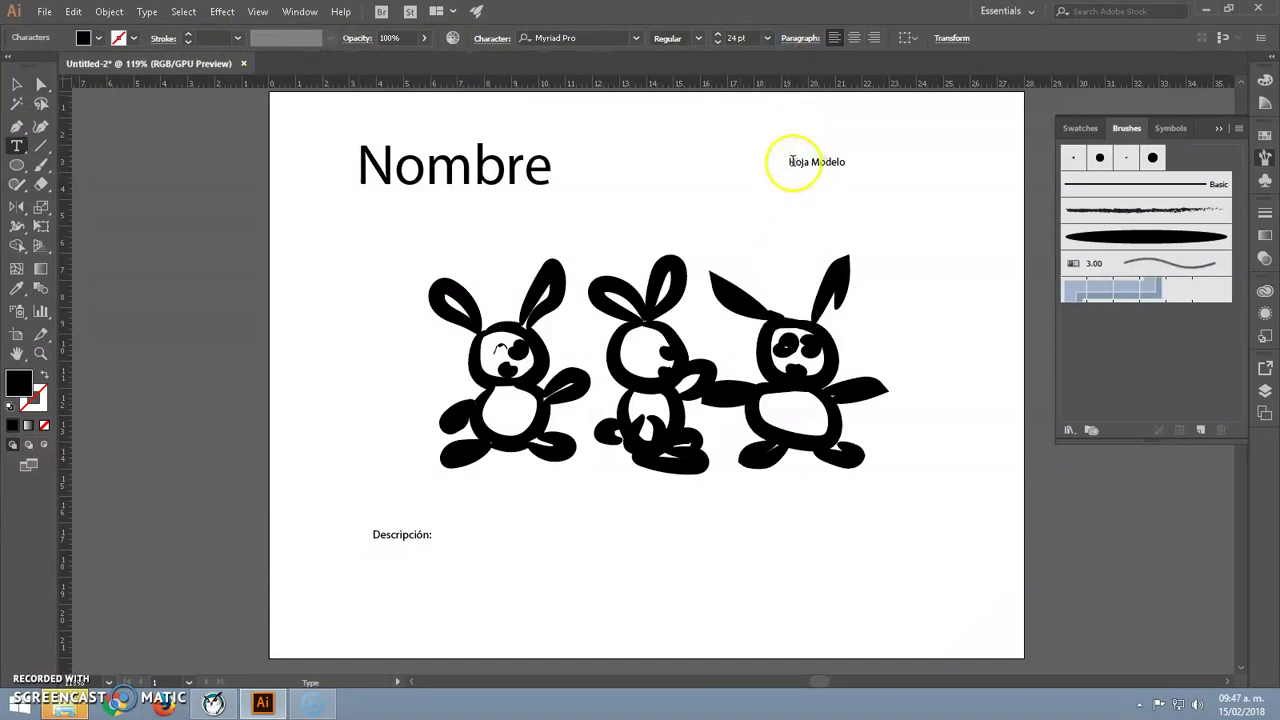
left_click(767, 38)
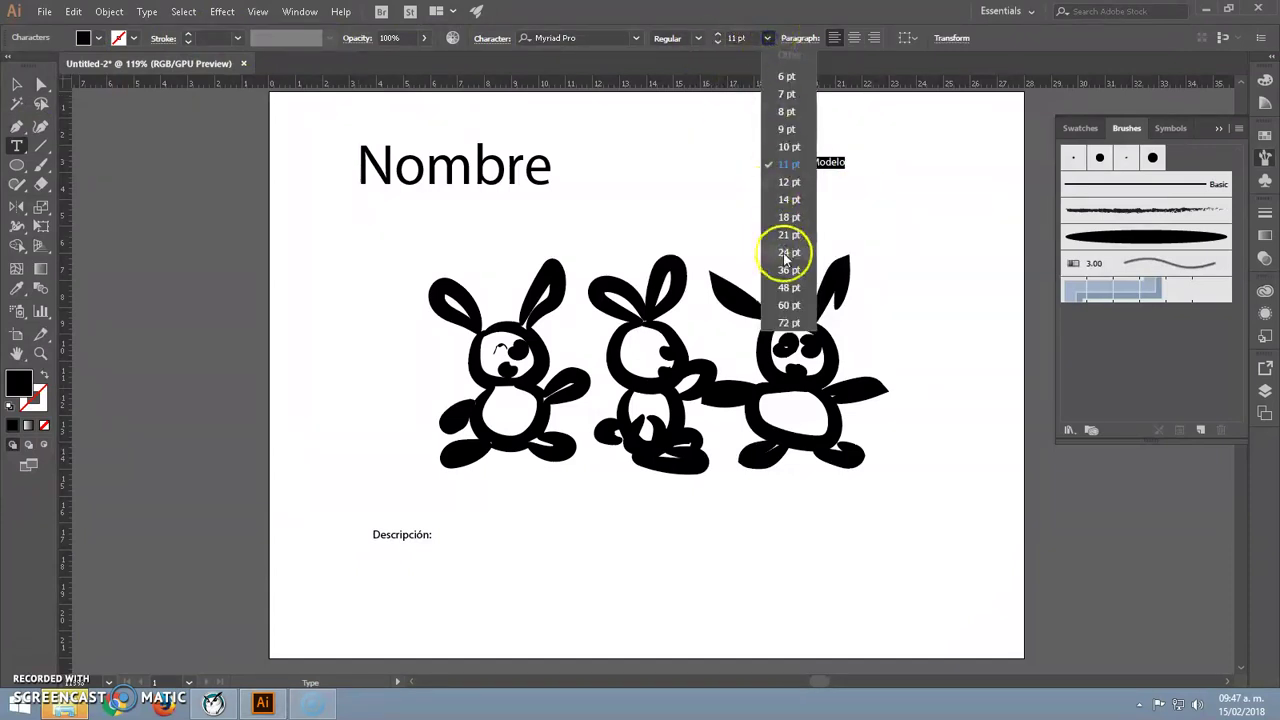
left_click(788, 251)
left_click(17, 84)
left_click_drag(817, 165, 875, 160)
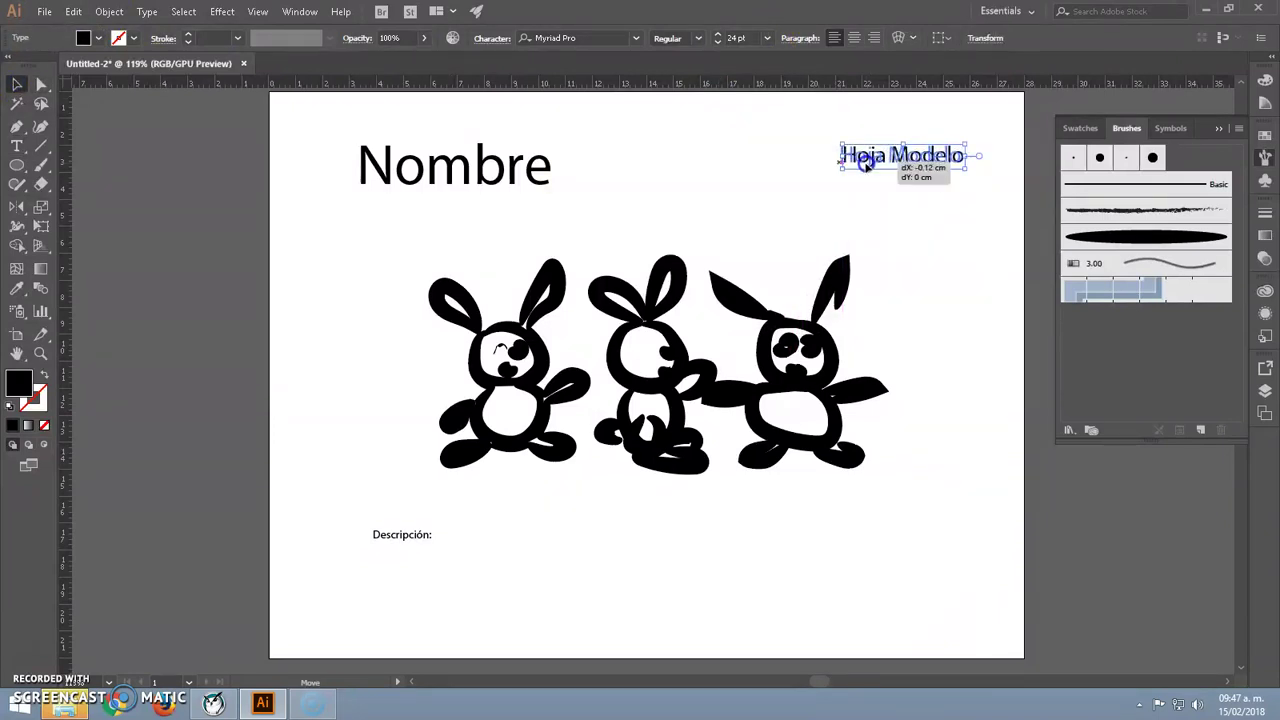
left_click_drag(66, 217, 327, 212)
- Place vertical guides at the left and right margins and a horizontal guide at the top
left_click(157, 240)
mouse_move(64, 256)
left_mouse_down()
mouse_move(812, 273)
mouse_move(962, 261)
left_mouse_up()
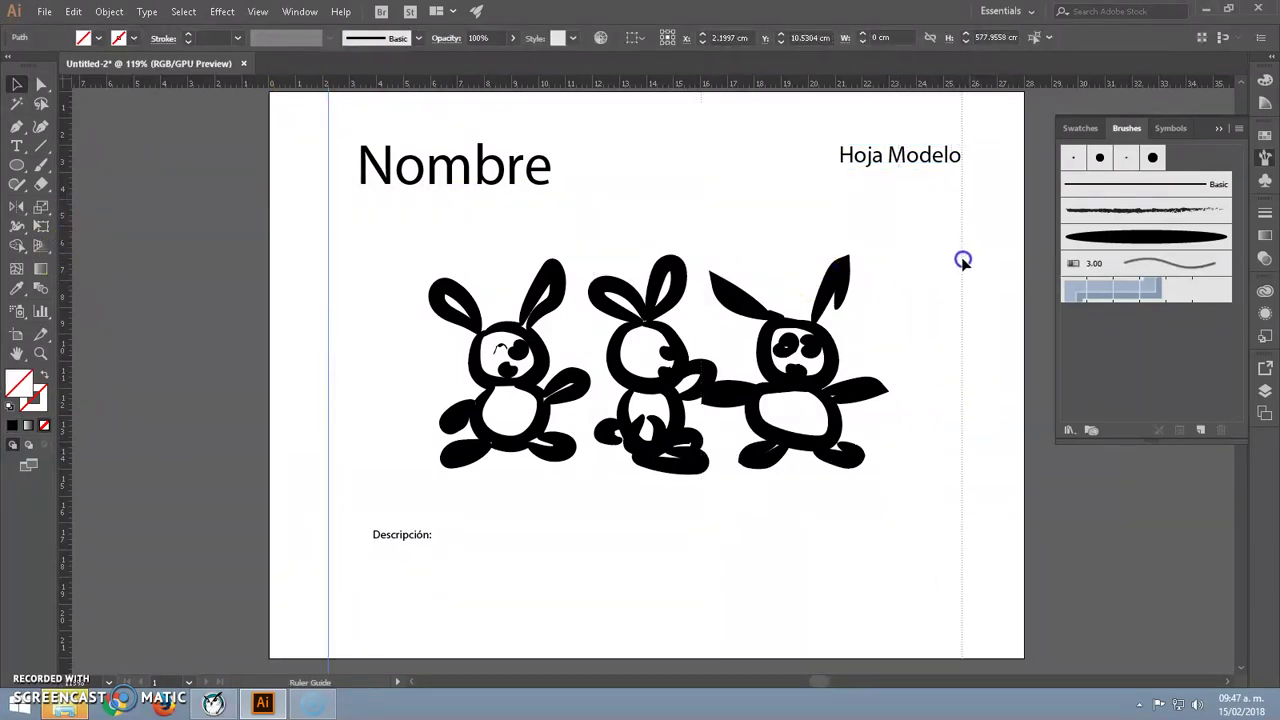
mouse_move(836, 83)
left_mouse_down()
mouse_move(845, 163)
mouse_move(846, 147)
left_mouse_up()
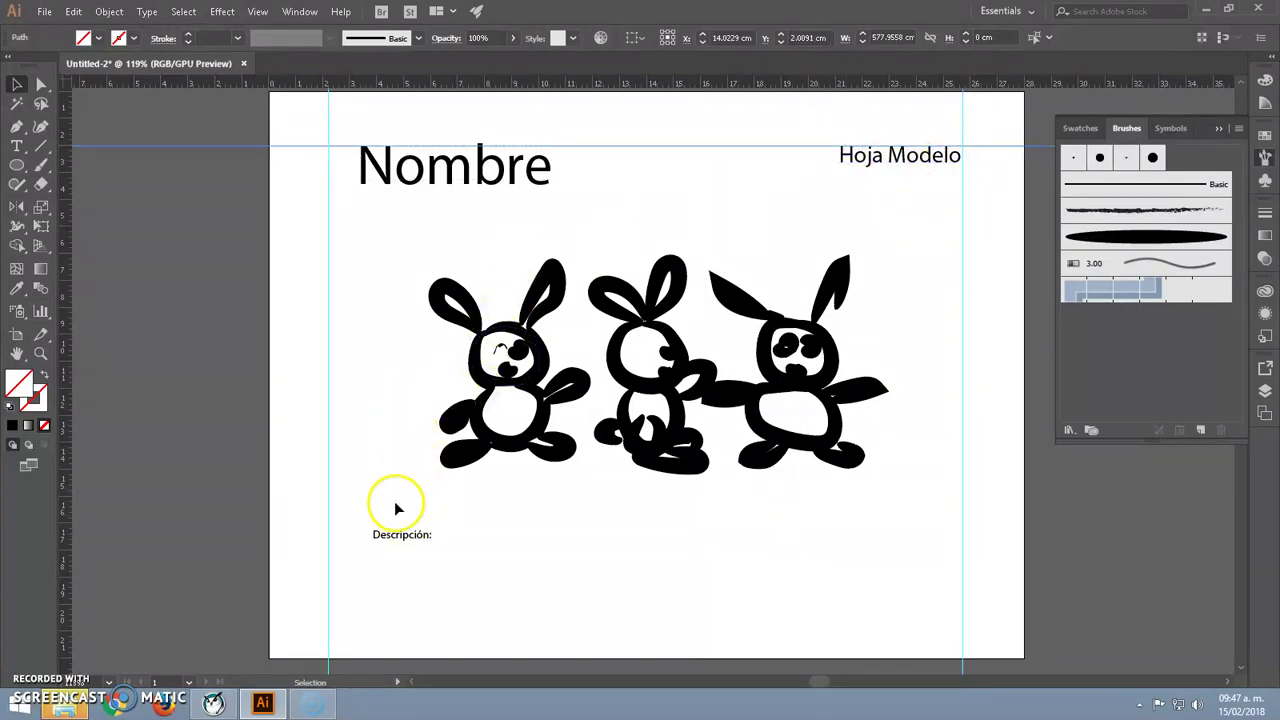
- Move the Nombre heading left to line up with the left margin guide
left_click(393, 536)
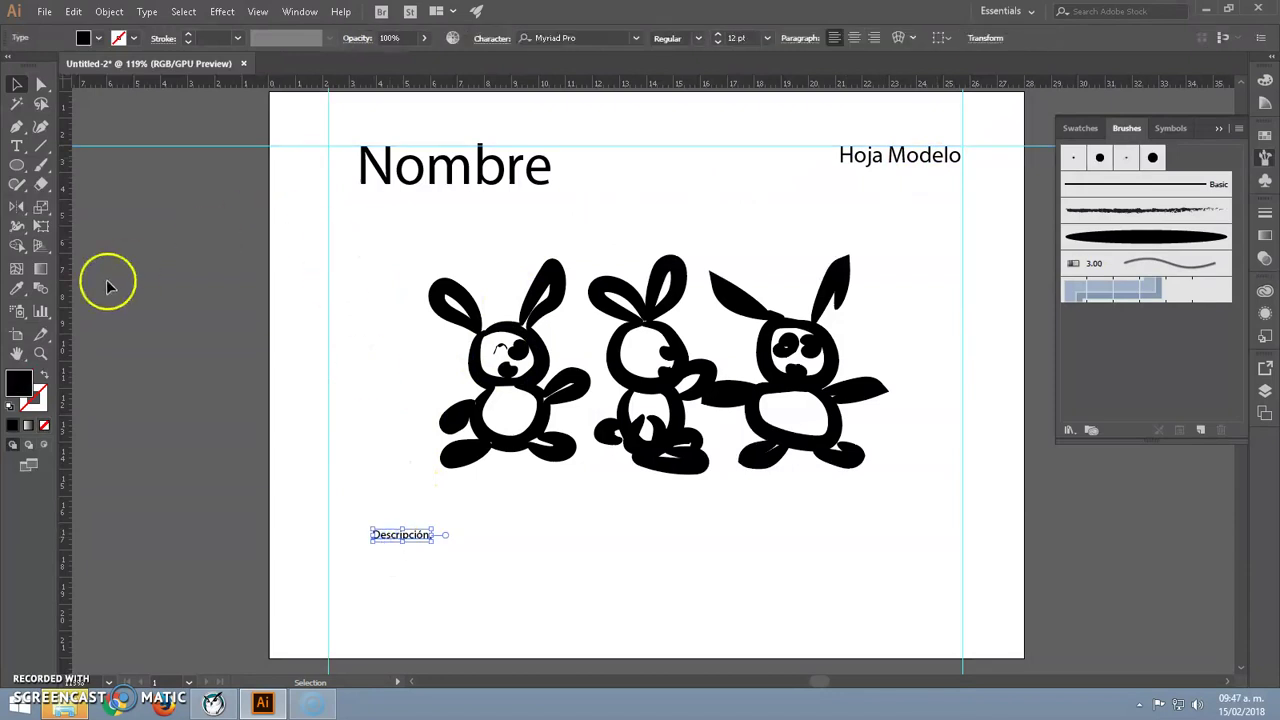
left_click_drag(66, 300, 66, 300)
left_click(372, 160)
key("t")
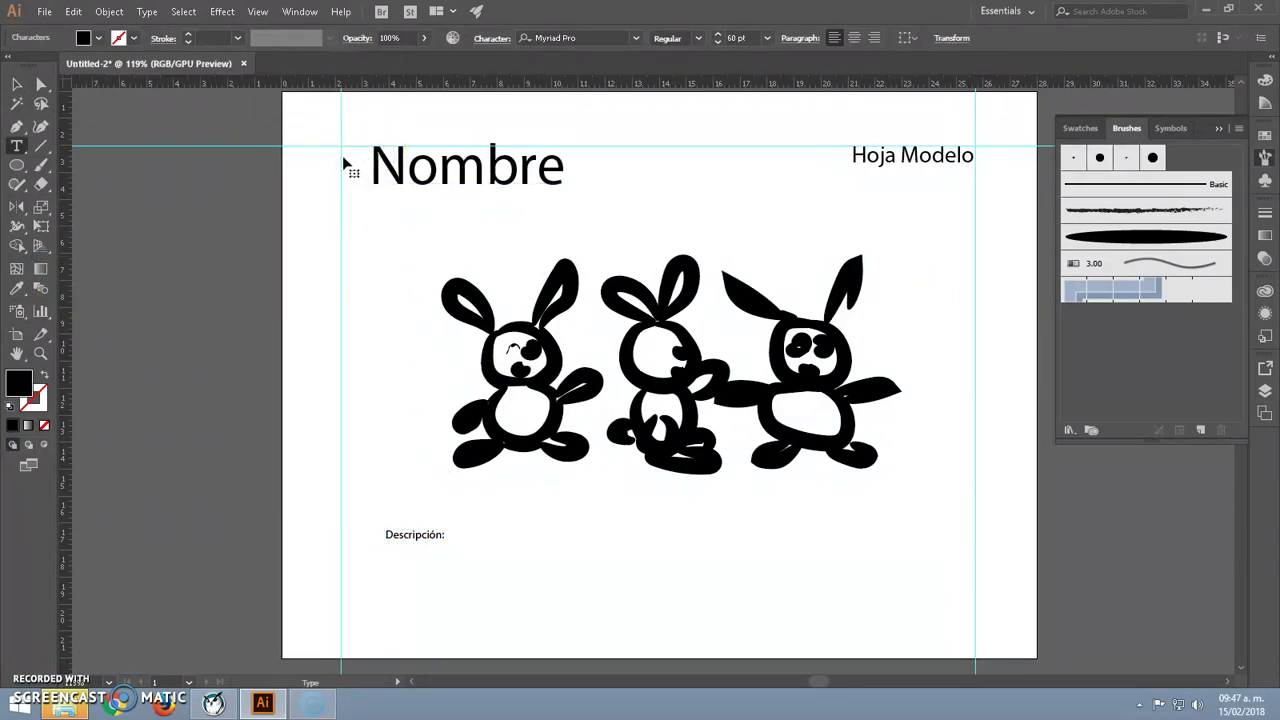
left_click(17, 84)
left_click(378, 160)
left_click_drag(381, 162, 349, 162)
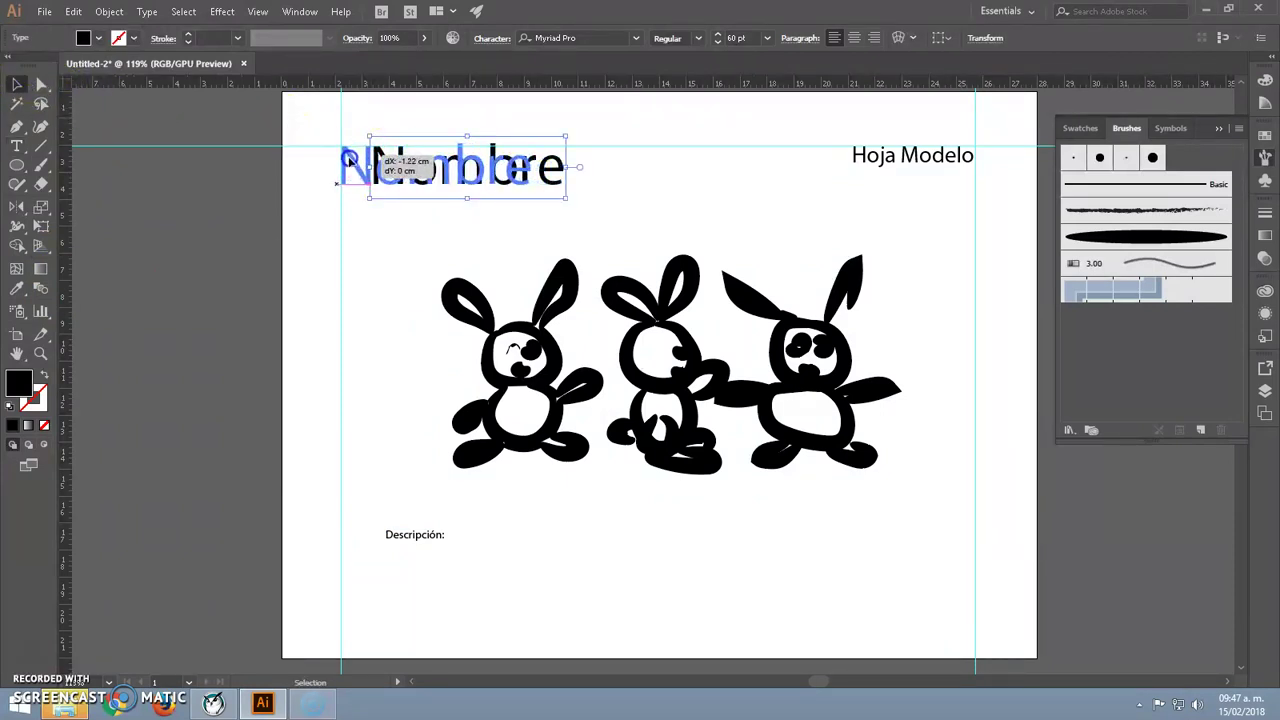
- Settle the 'Descripción:' label onto the left margin guide
left_click_drag(407, 543, 361, 540)
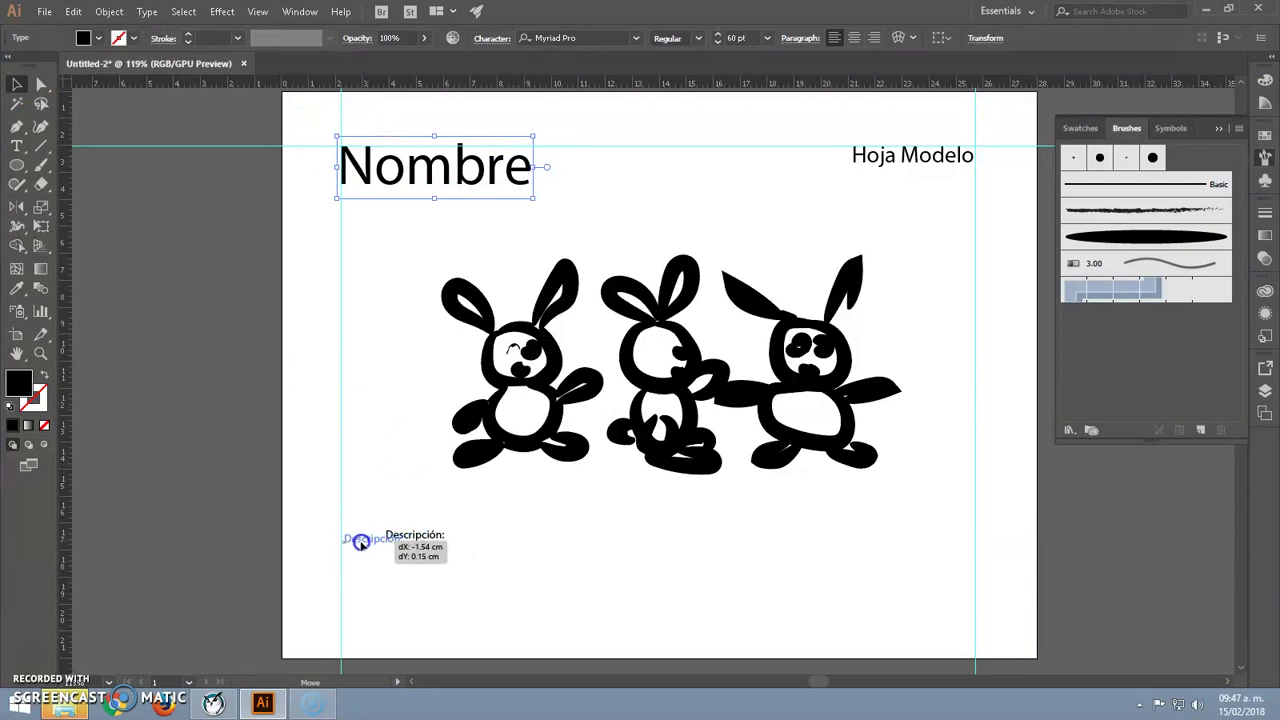
left_click_drag(361, 540, 368, 538)
left_click(360, 488)
key("a")
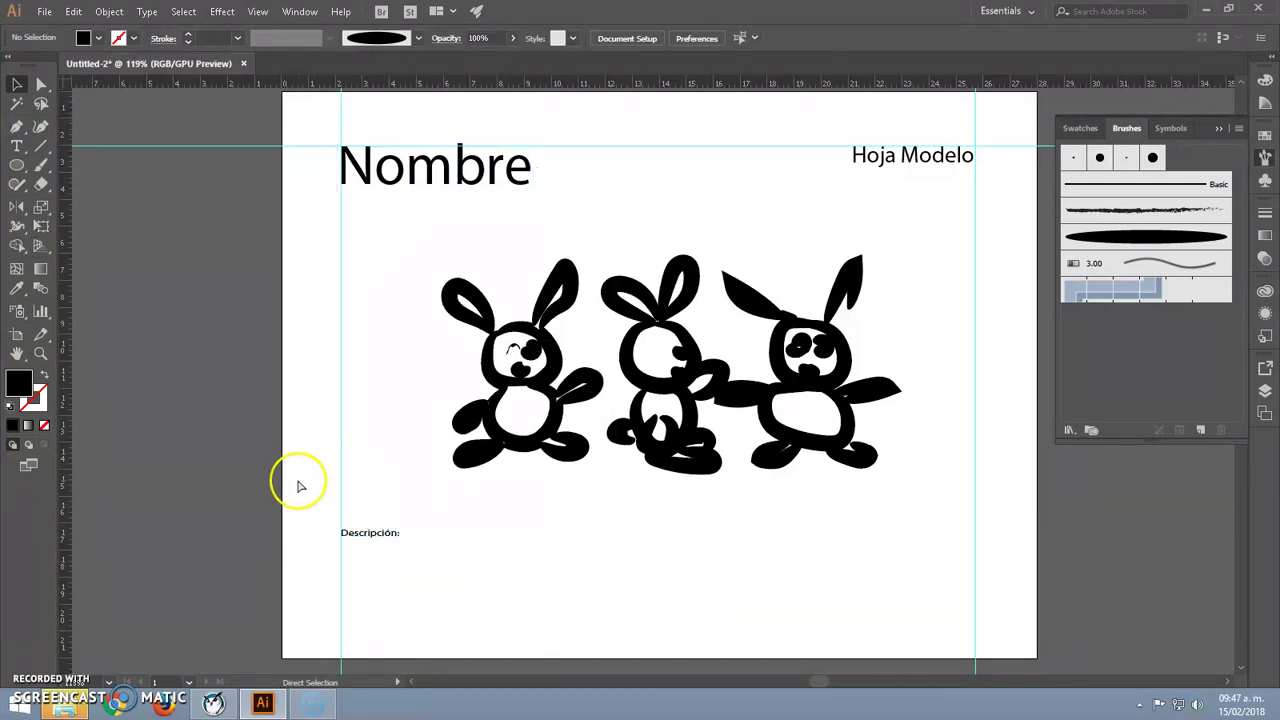
left_click_drag(300, 480, 298, 486)
left_click(347, 521)
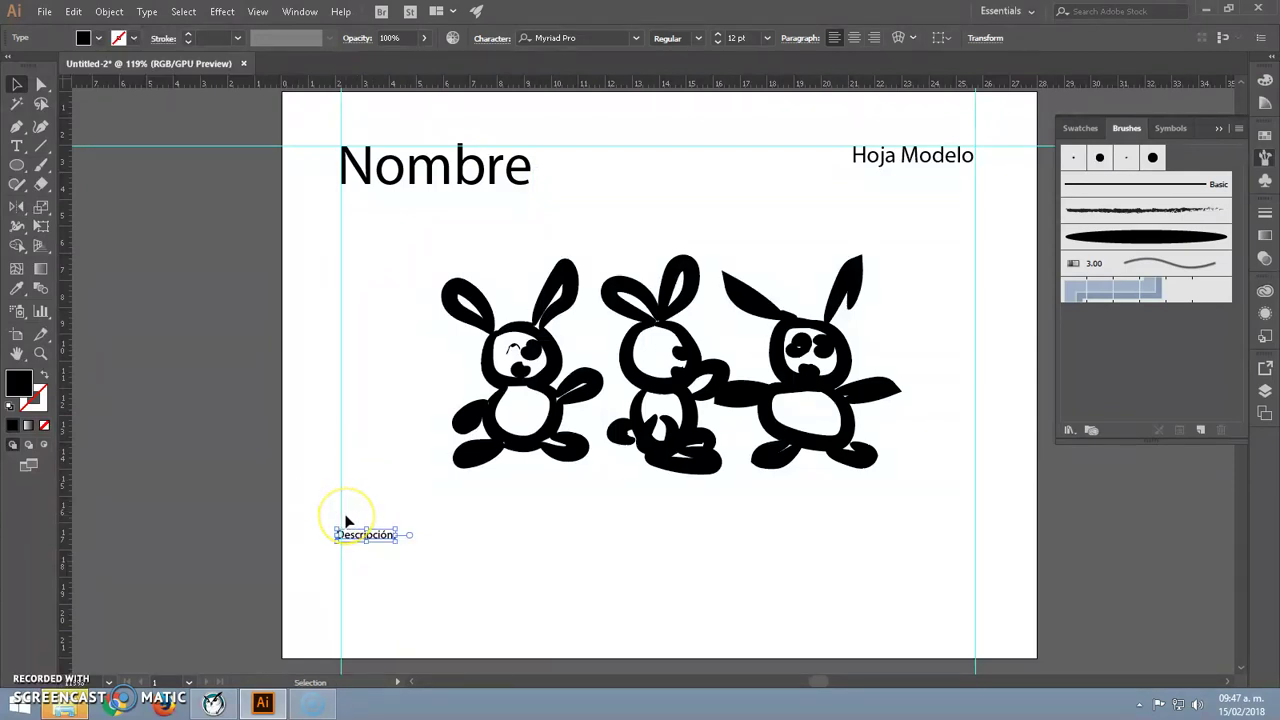
left_click(419, 400)
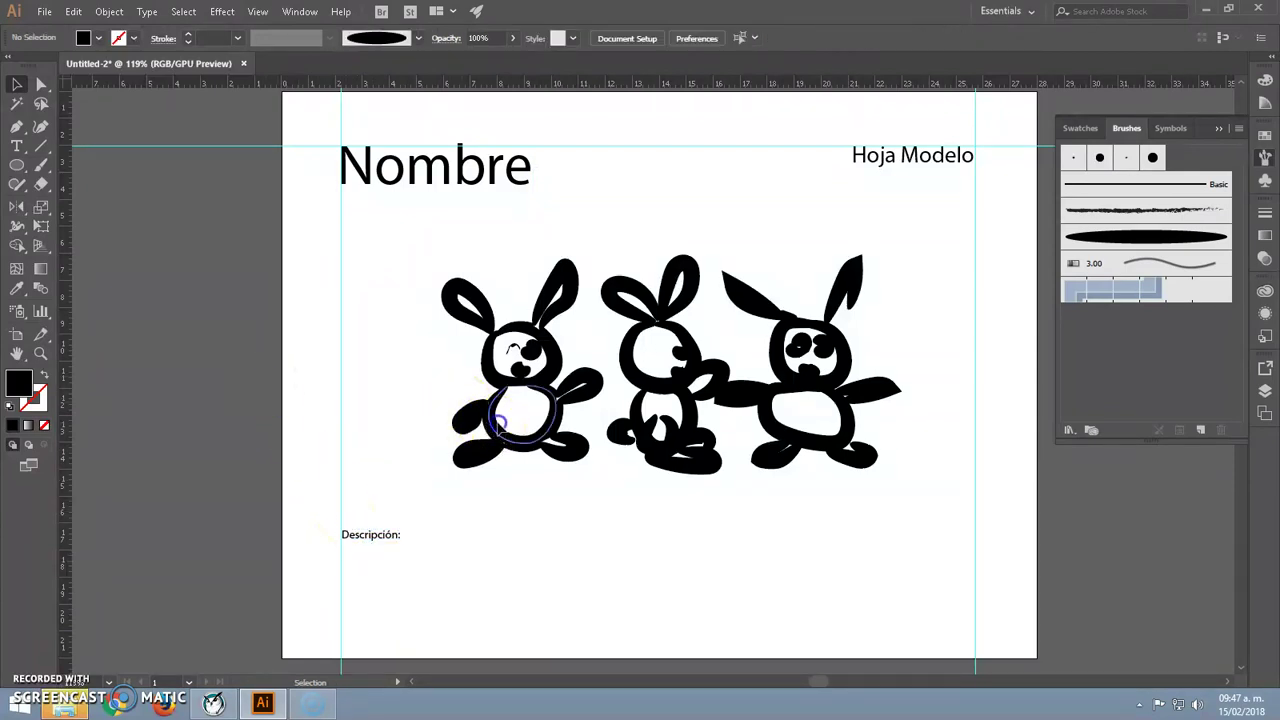
- Fill the left bunny's belly with light blue using the Color Picker
left_click(497, 423)
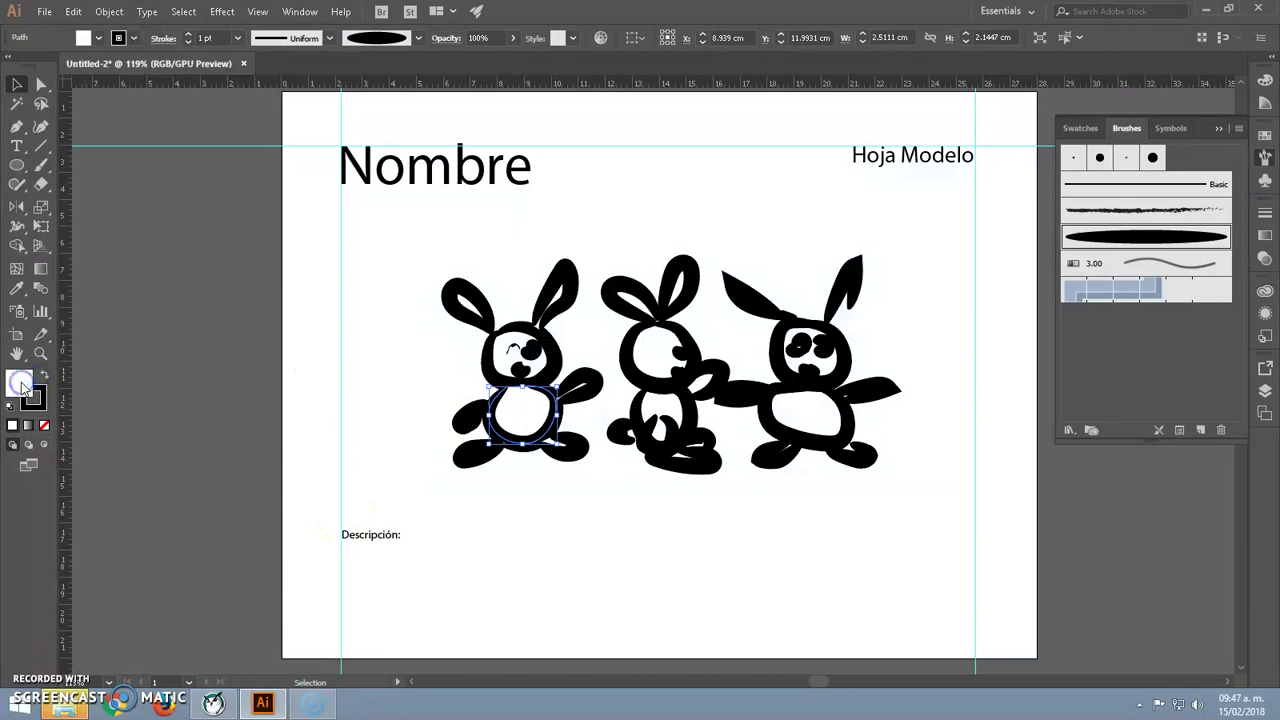
double_click(19, 382)
left_click(561, 260)
left_click(658, 336)
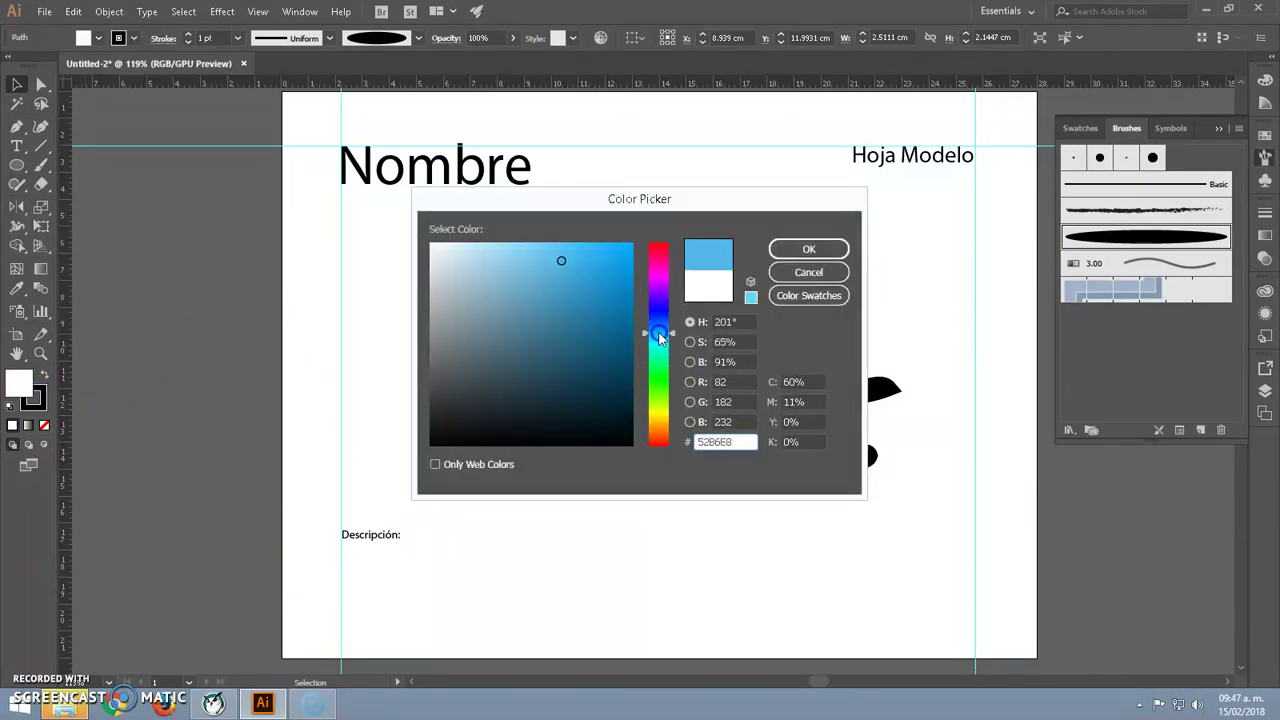
left_click(808, 249)
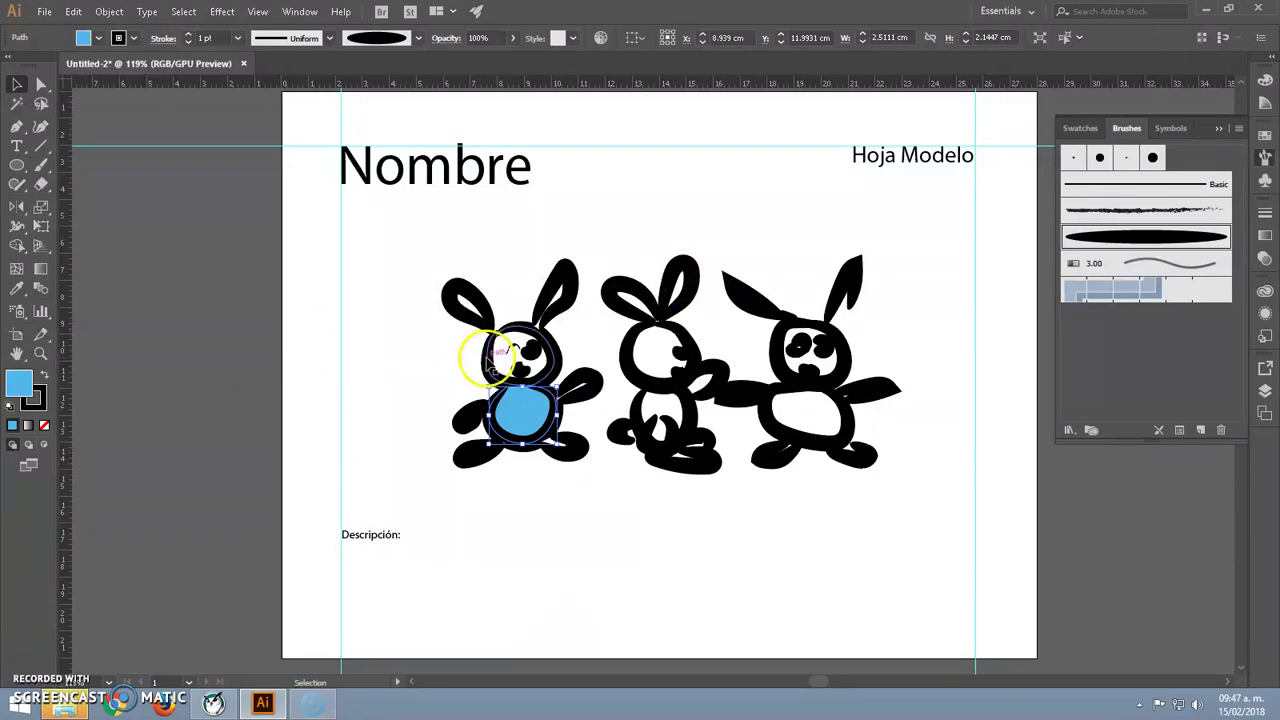
- Copy the belly's light blue onto the left bunny's head with the Eyedropper
left_click(476, 365)
left_click(16, 288)
left_click(518, 430)
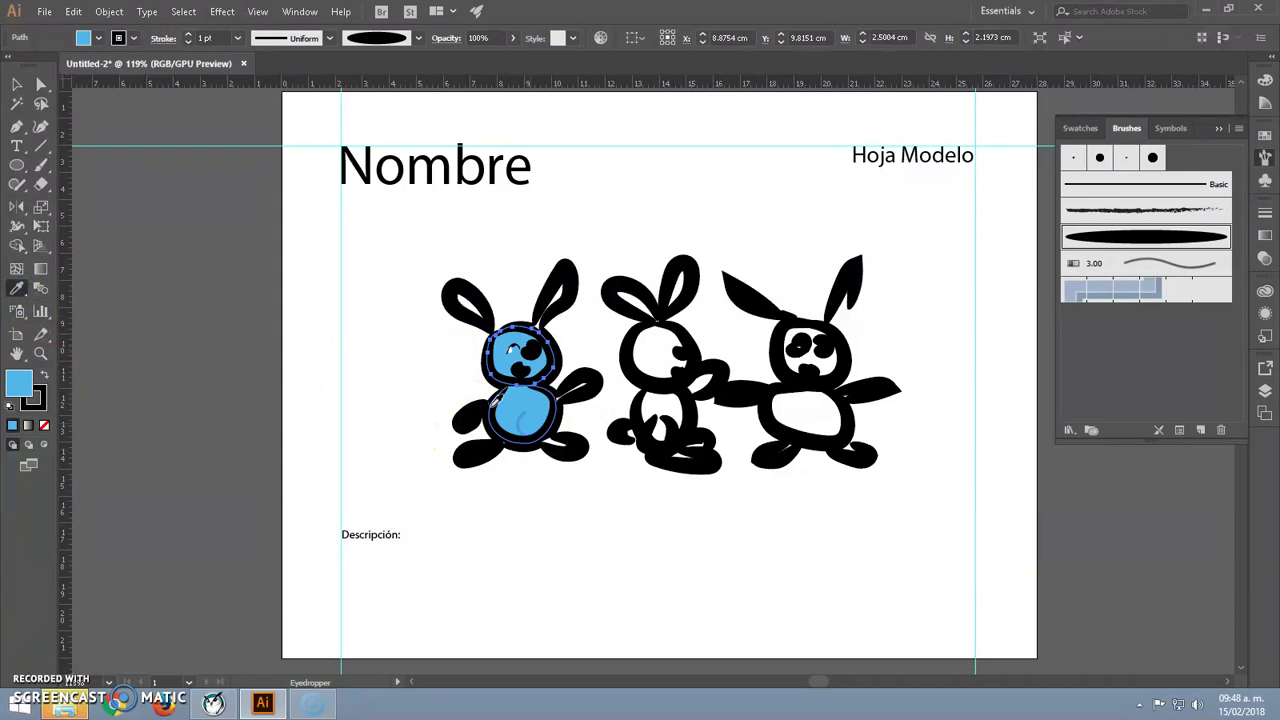
left_click(16, 84)
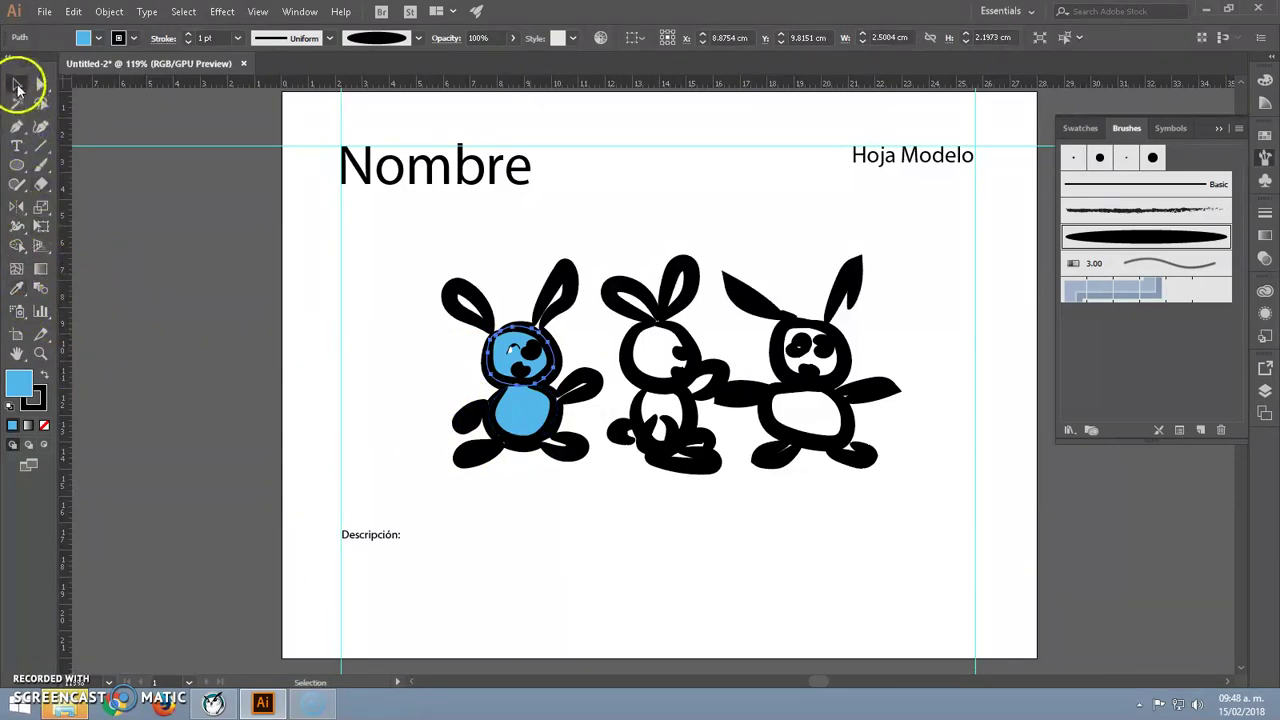
- Marquee-select all three bunnies and apply the light blue fill to them
left_click(482, 311)
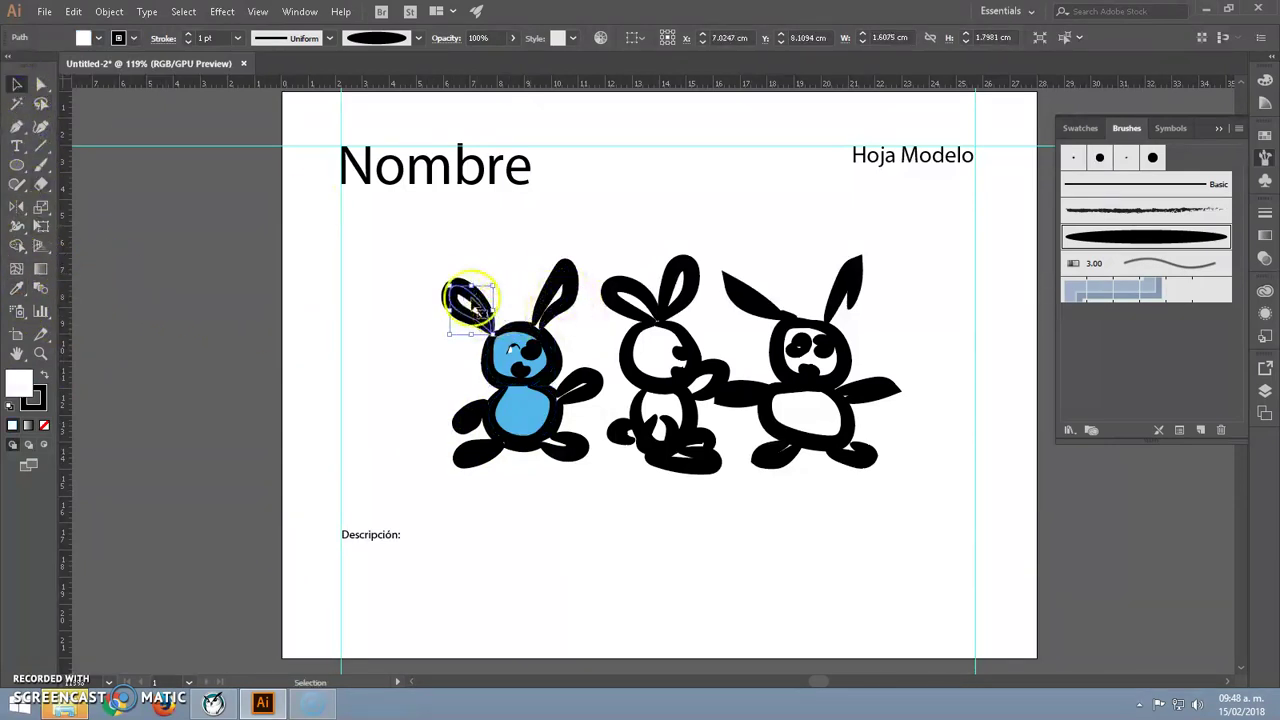
left_click_drag(378, 237, 703, 445)
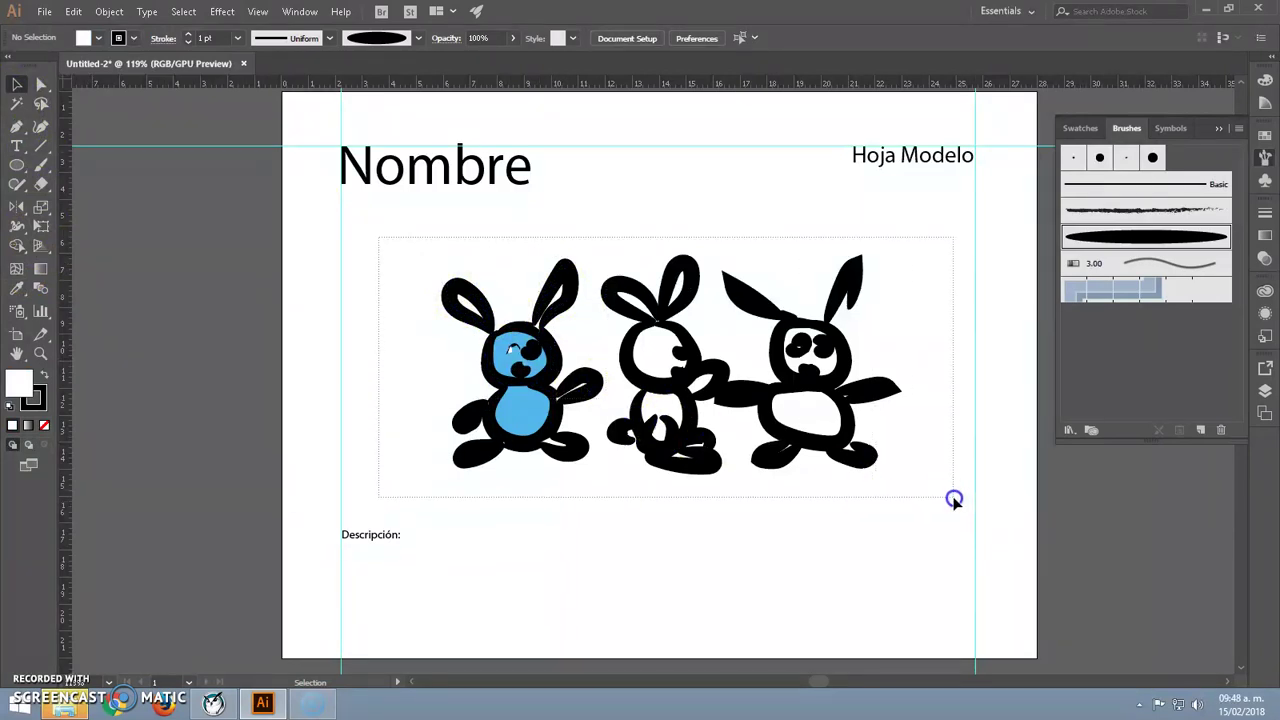
left_click_drag(976, 505, 966, 505)
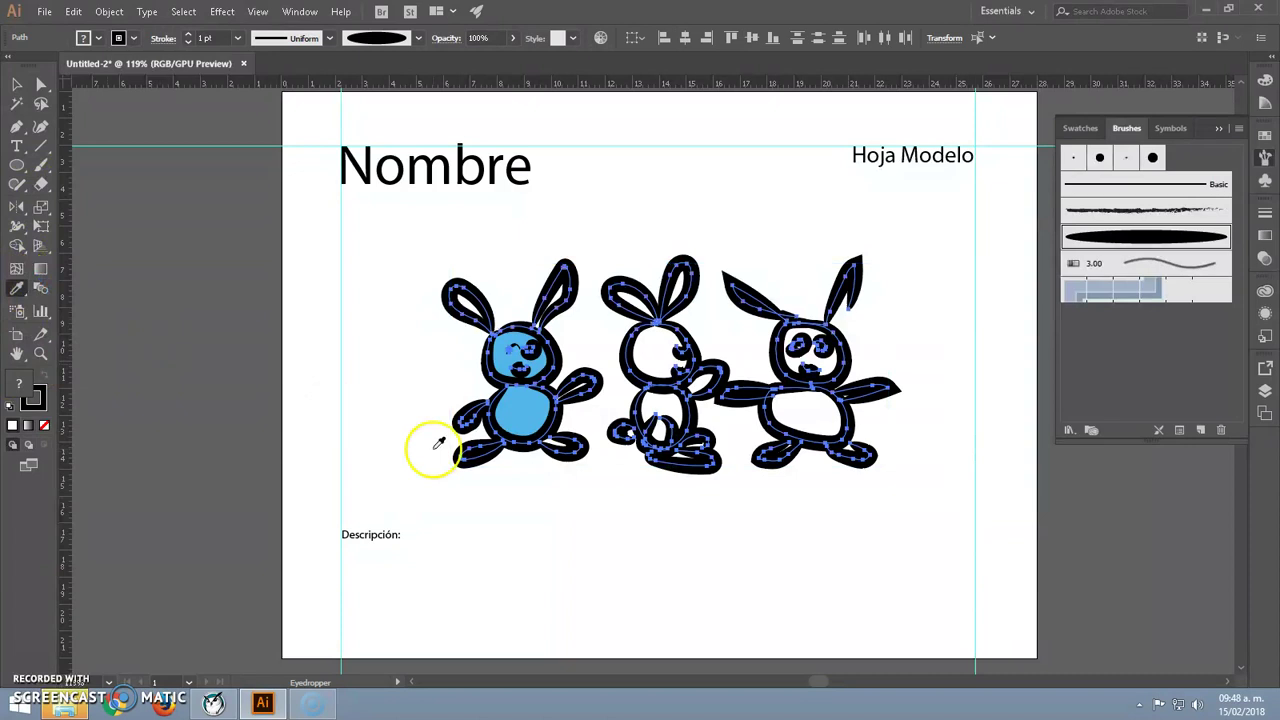
left_click(520, 415)
left_click(17, 84)
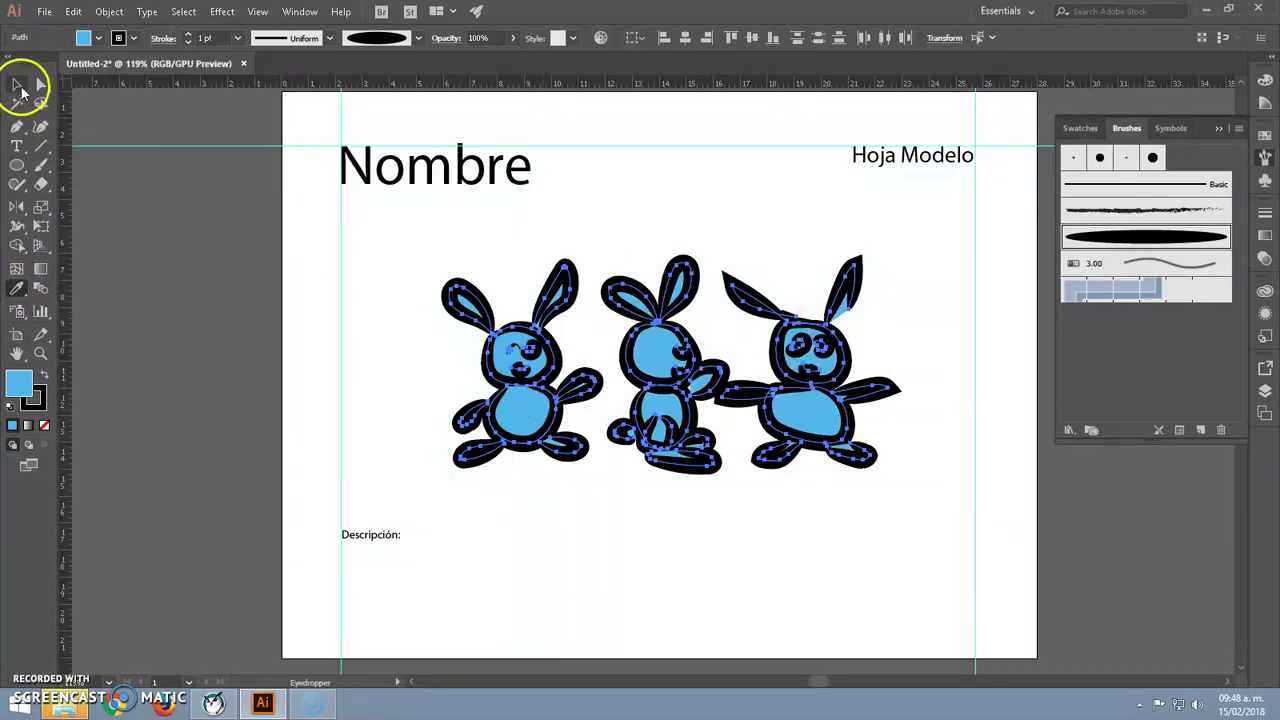
left_click(508, 494)
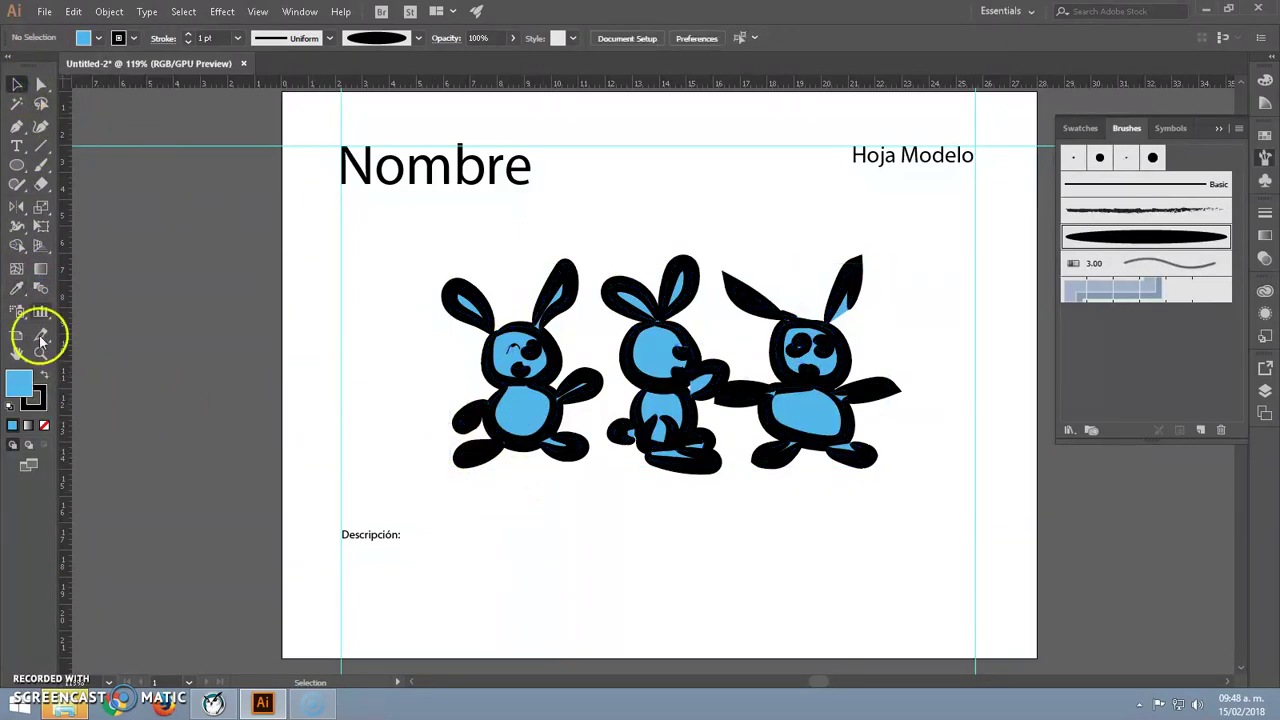
left_click(41, 165)
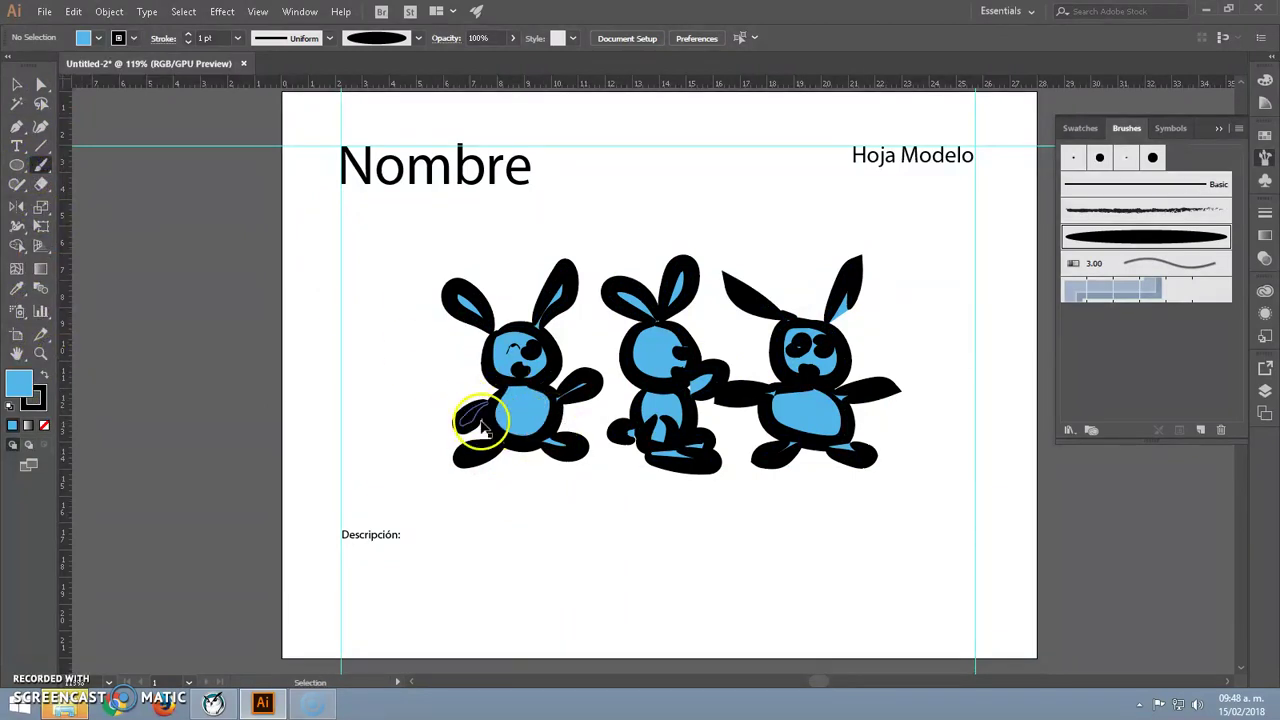
- Paint trial brush strokes on the bunnies
scroll(482, 425, "up", 1, "alt")
scroll(482, 425, "up", 1, "alt")
scroll(482, 425, "up", 1, "alt")
scroll(483, 425, "up", 1, "alt")
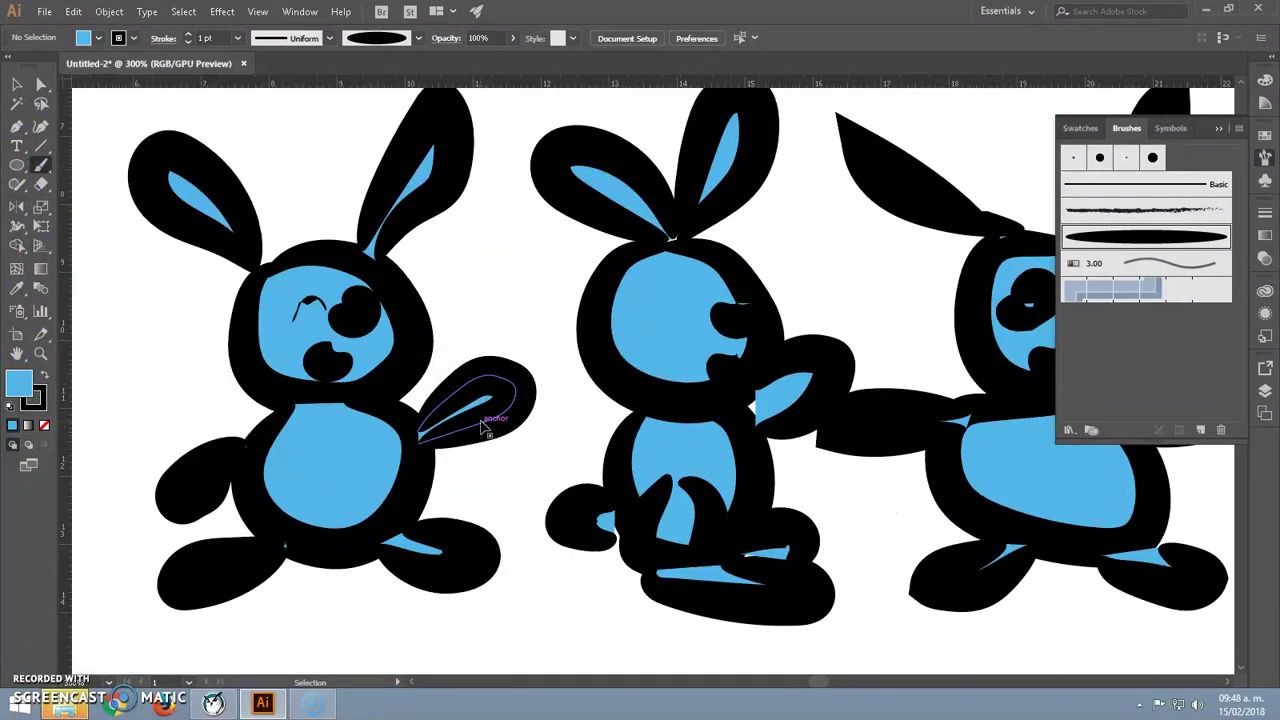
left_click_drag(345, 298, 306, 350)
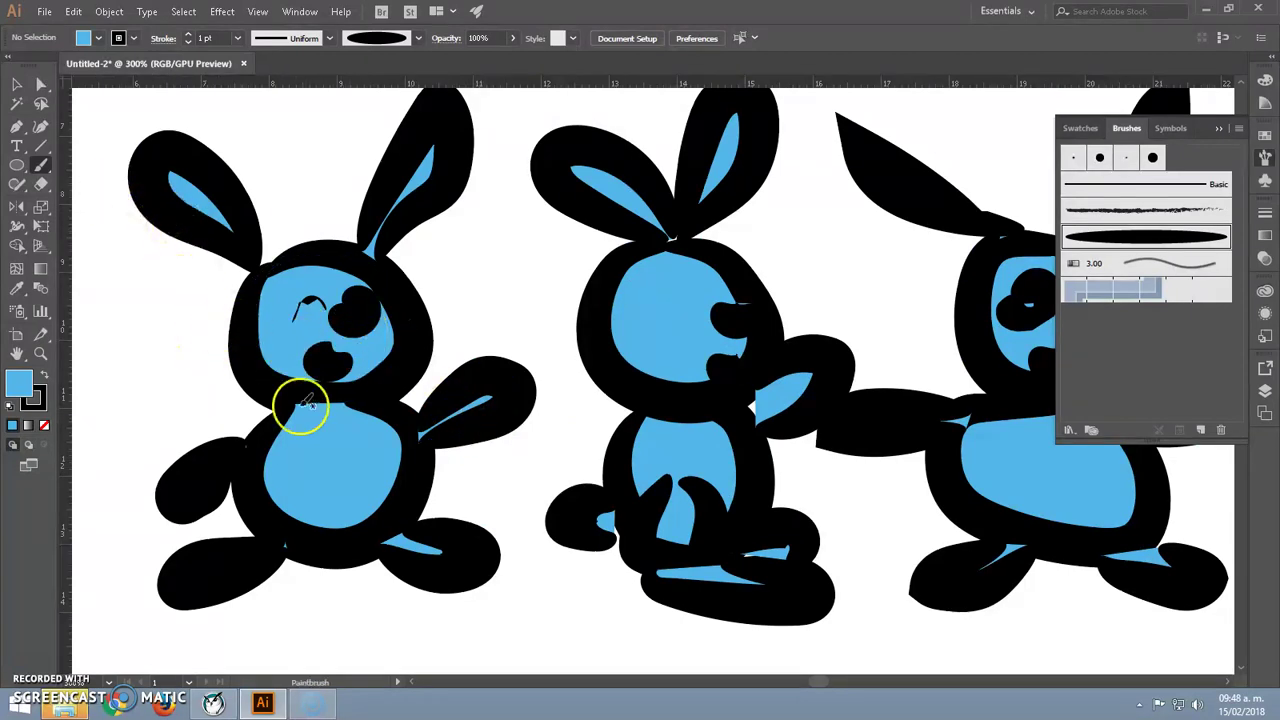
left_click_drag(1030, 283, 1026, 292)
- Set the brush blend mode to Color Dodge and remove the stroke colour
left_click(1239, 129)
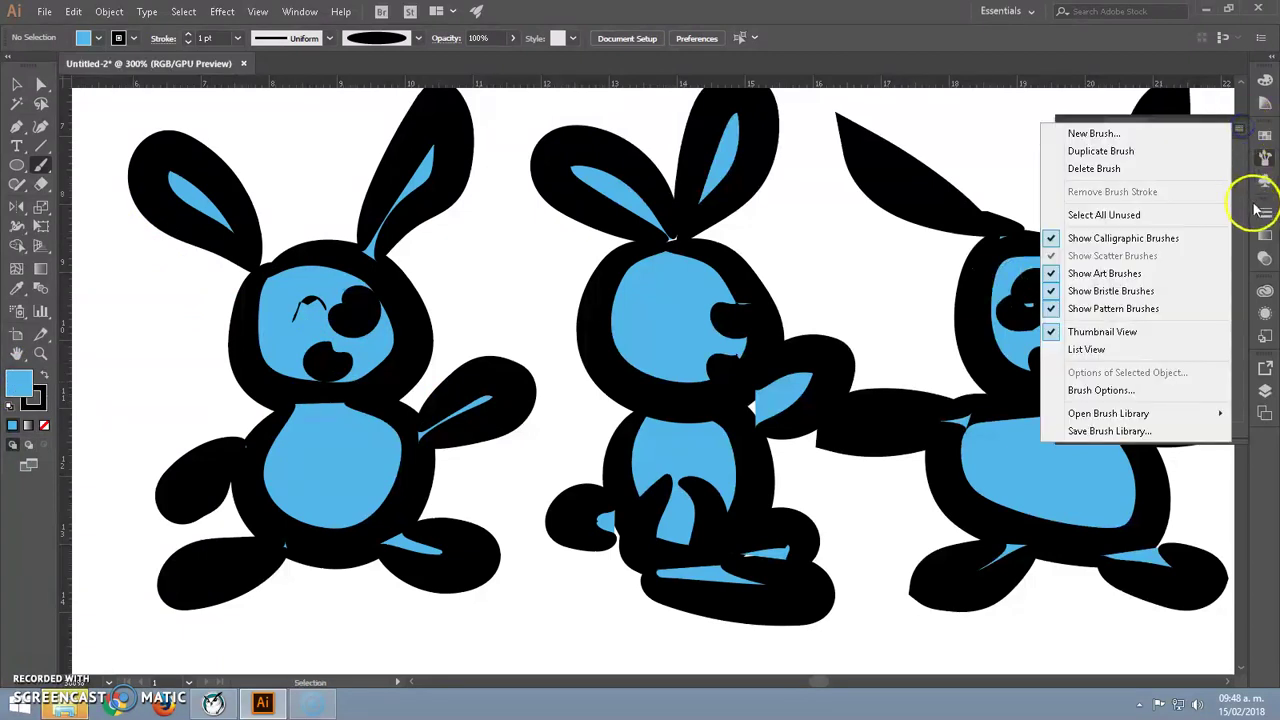
left_click(1001, 125)
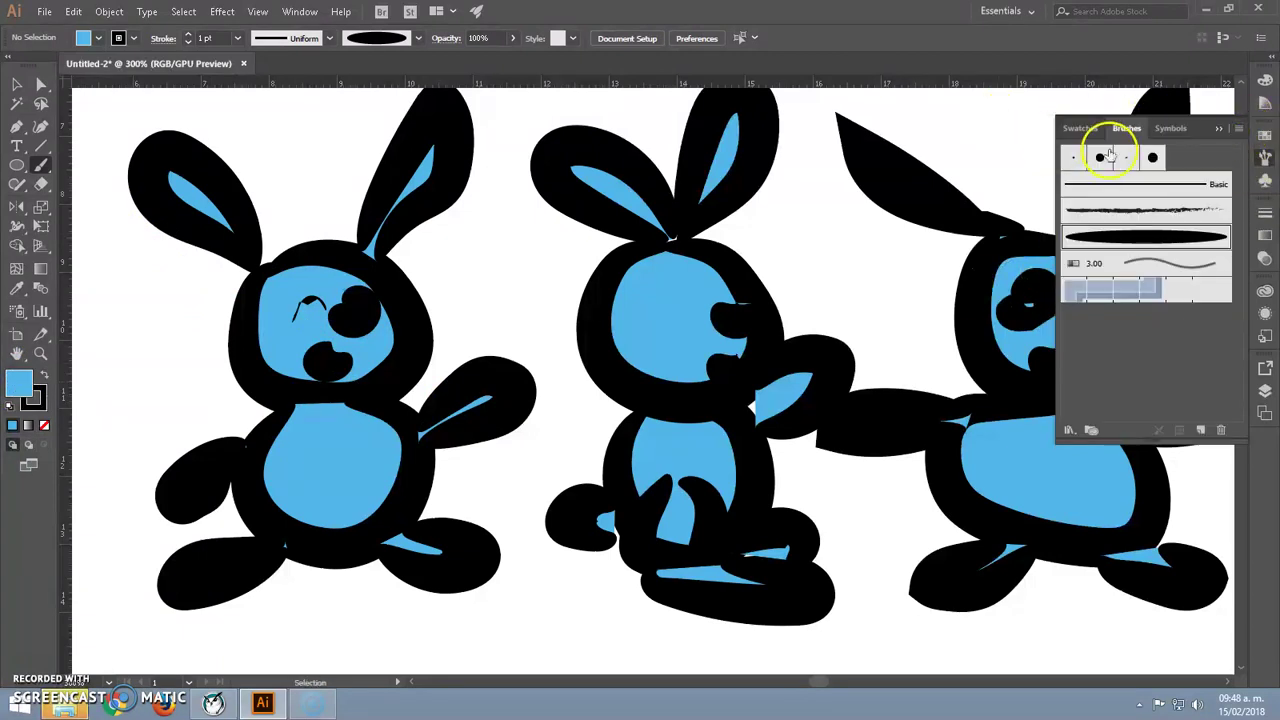
left_click(1226, 129)
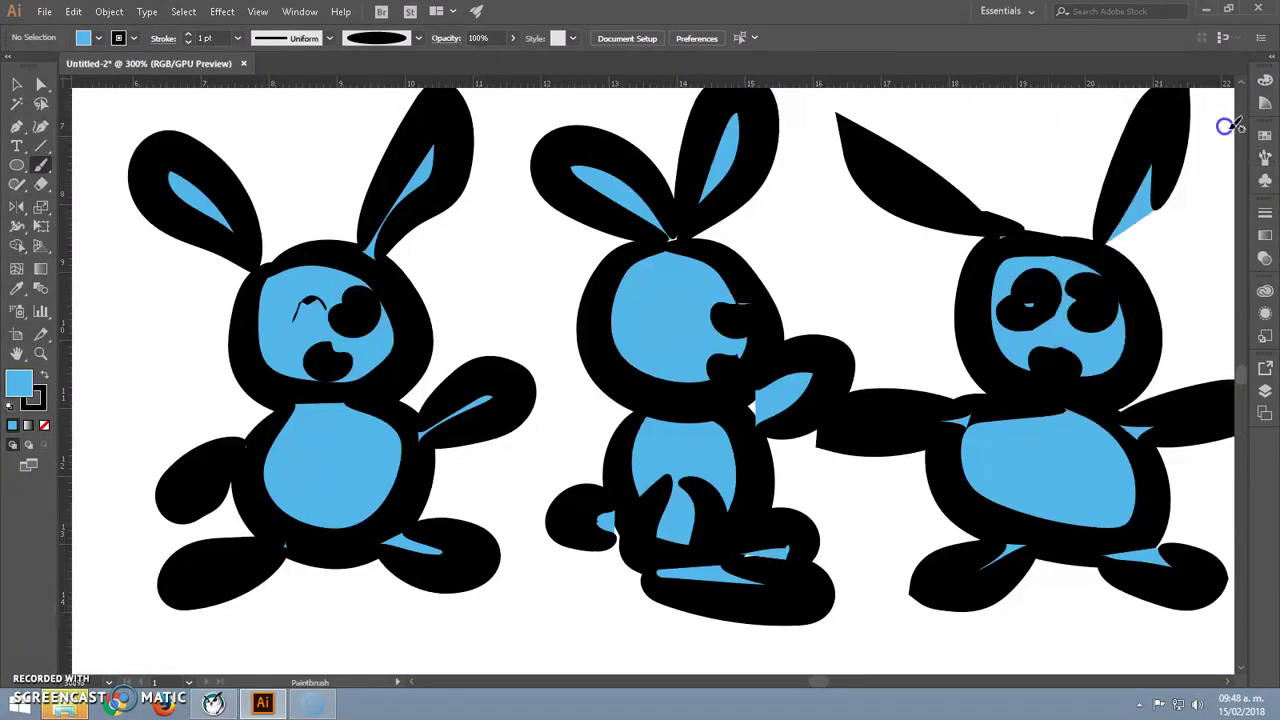
left_click(1265, 258)
left_click(1134, 229)
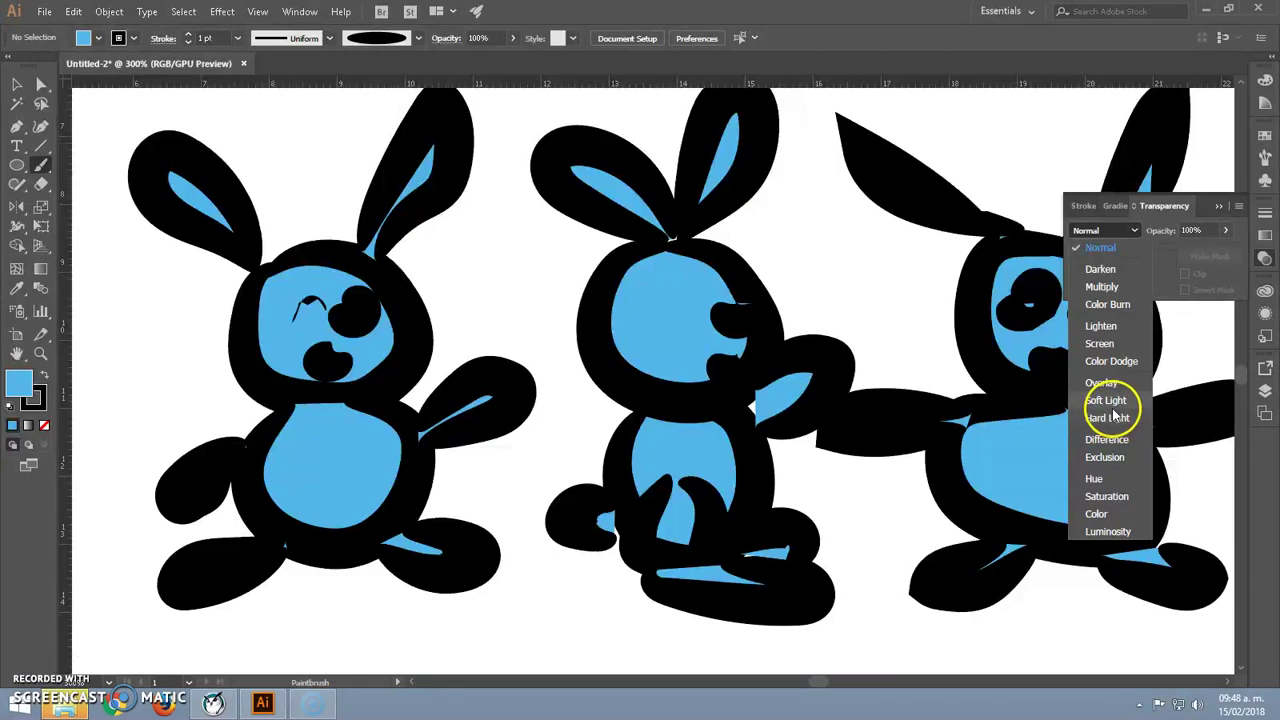
left_click(1111, 360)
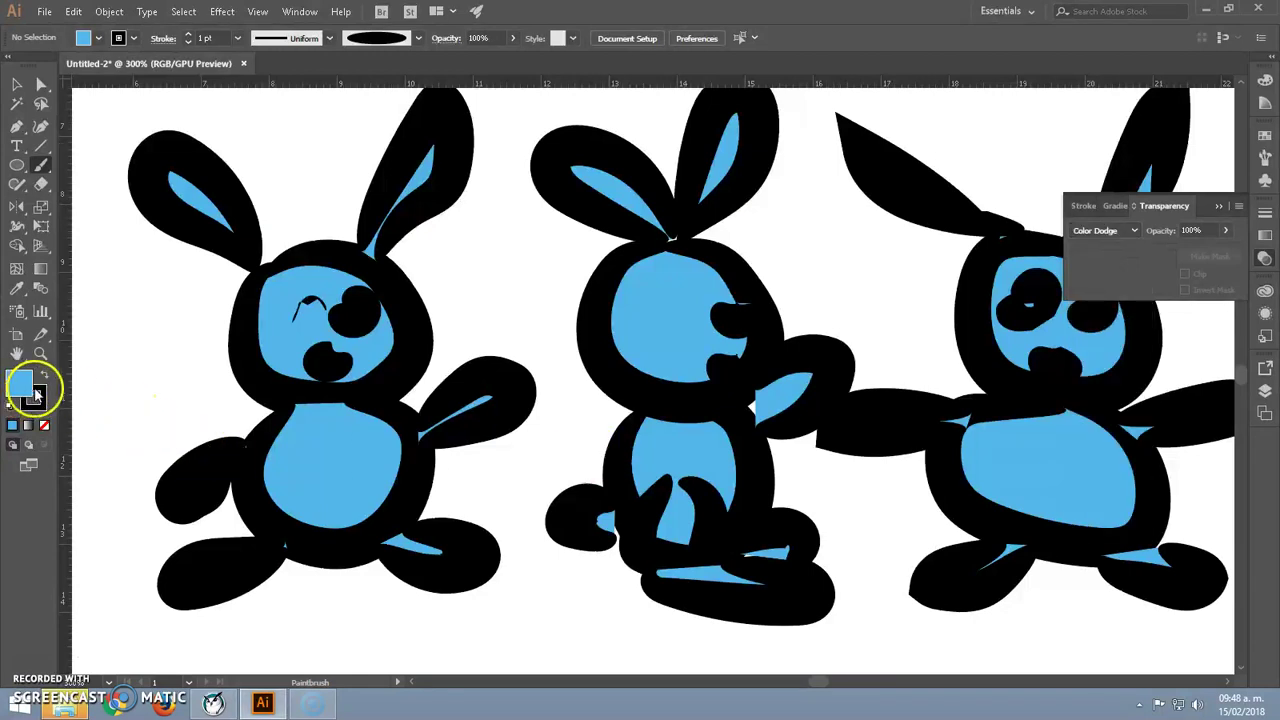
left_click(36, 395)
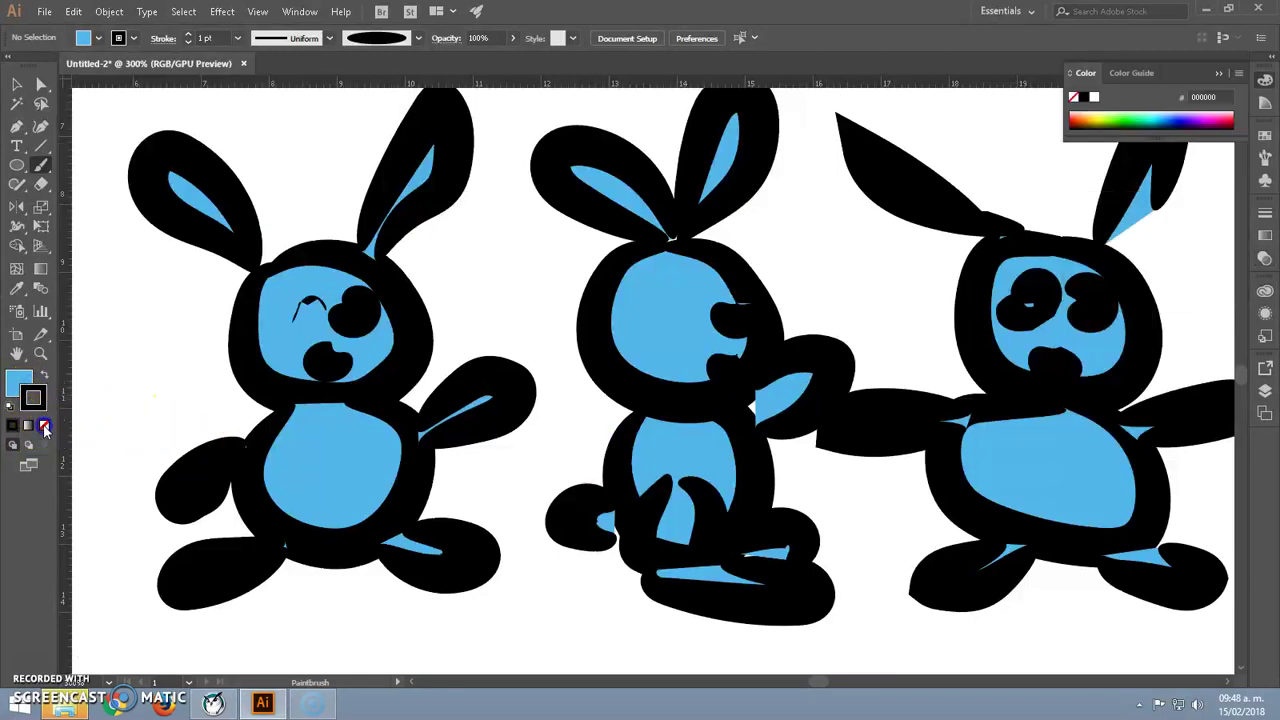
left_click(43, 425)
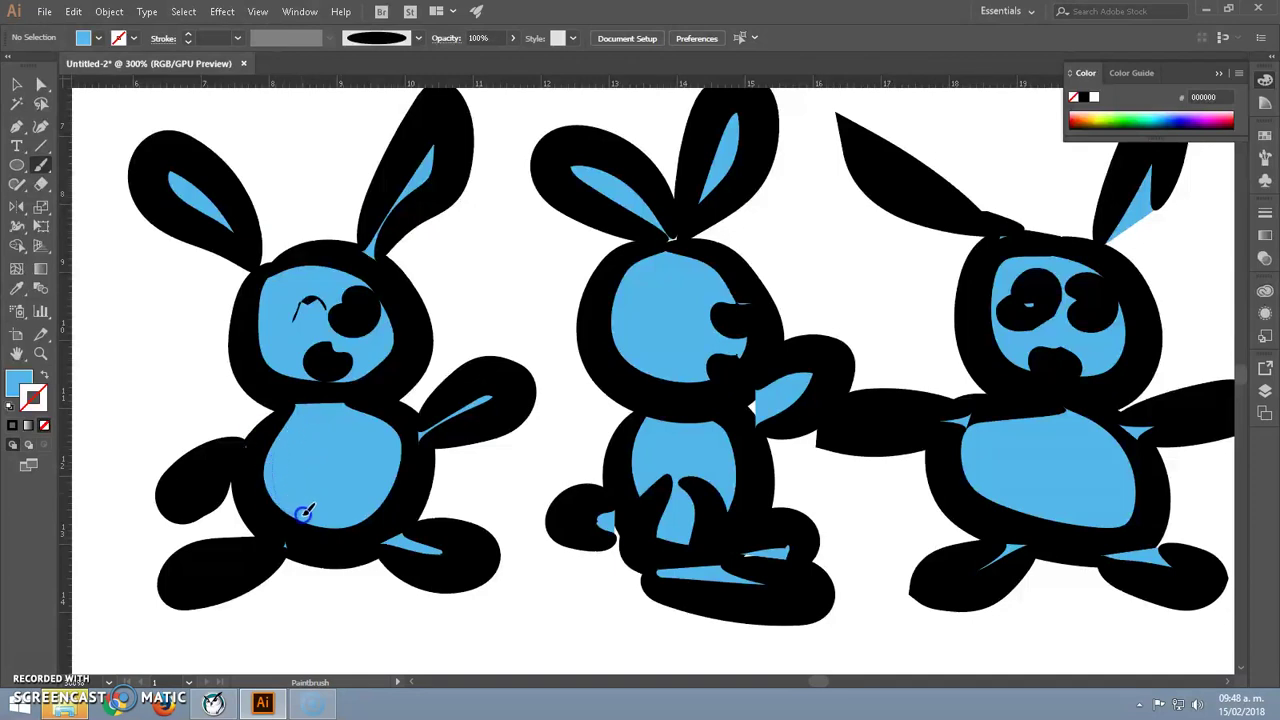
- Paint light cyan highlights on the first and second bunnies' faces and bellies
left_click_drag(268, 445, 303, 513)
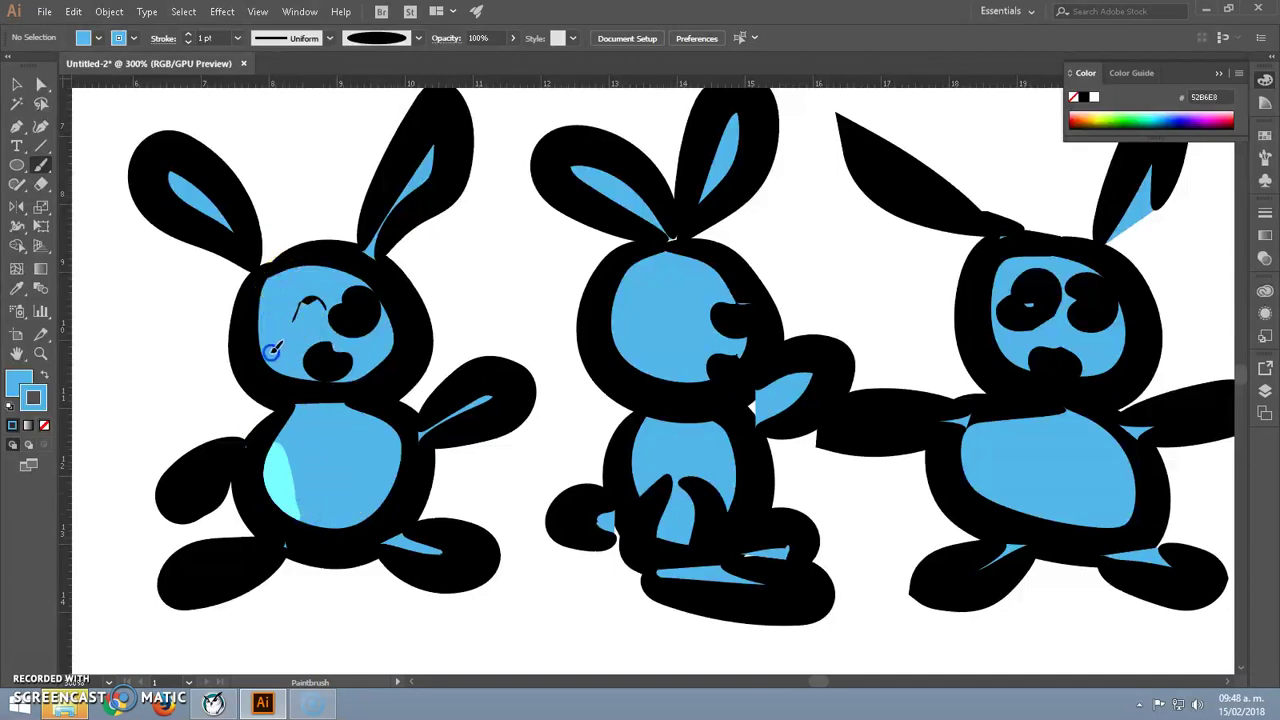
left_click_drag(271, 350, 275, 286)
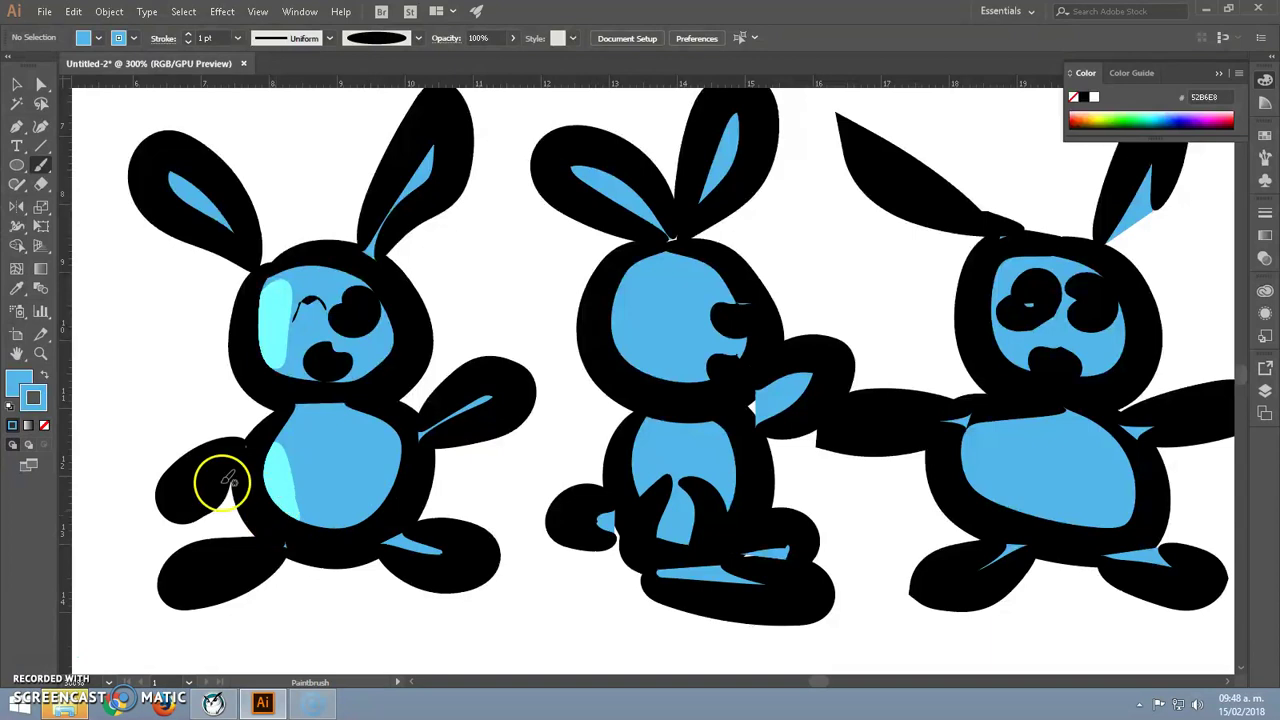
left_click_drag(290, 515, 374, 503)
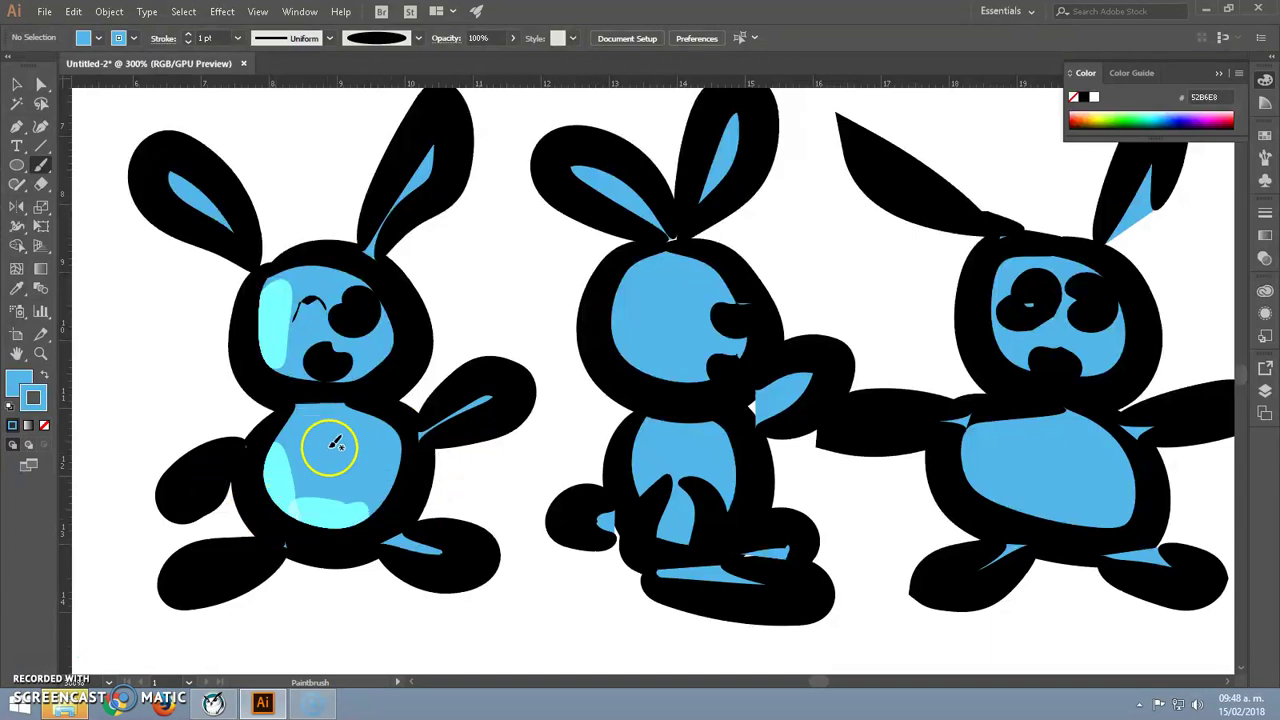
left_click_drag(291, 462, 266, 471)
left_click_drag(376, 422, 343, 435)
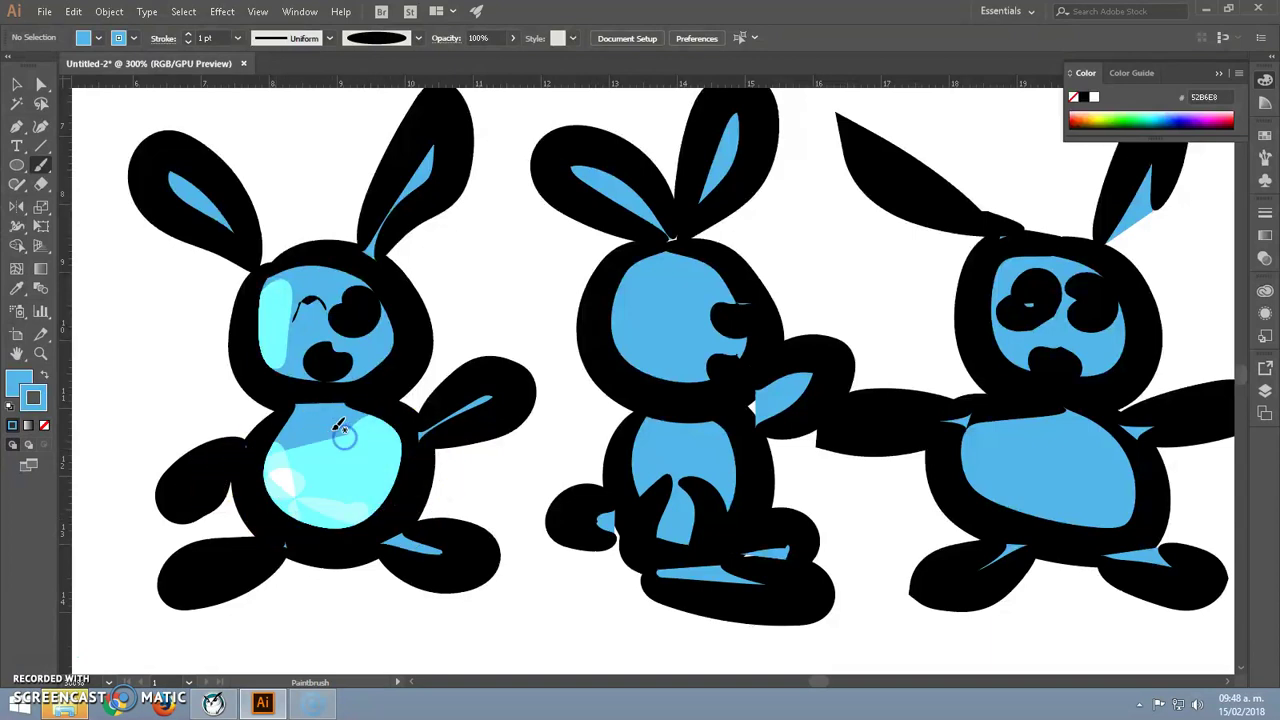
left_click_drag(652, 297, 680, 345)
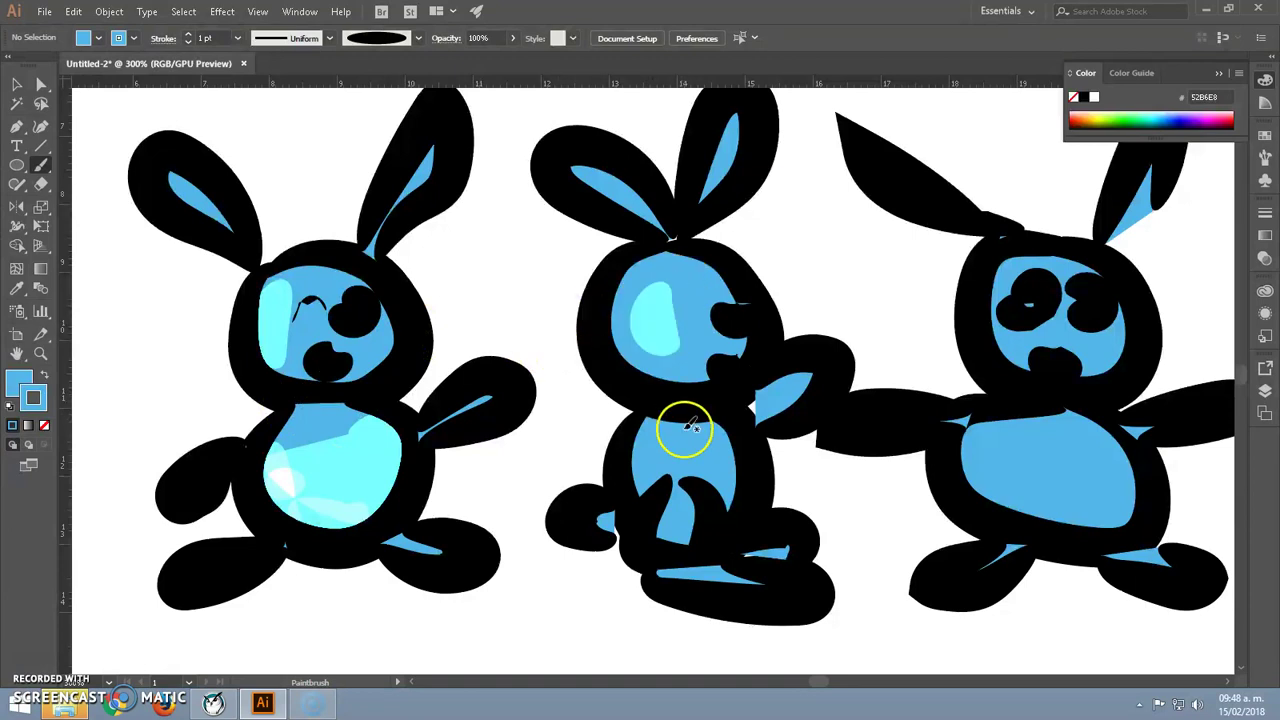
left_click_drag(662, 472, 725, 463)
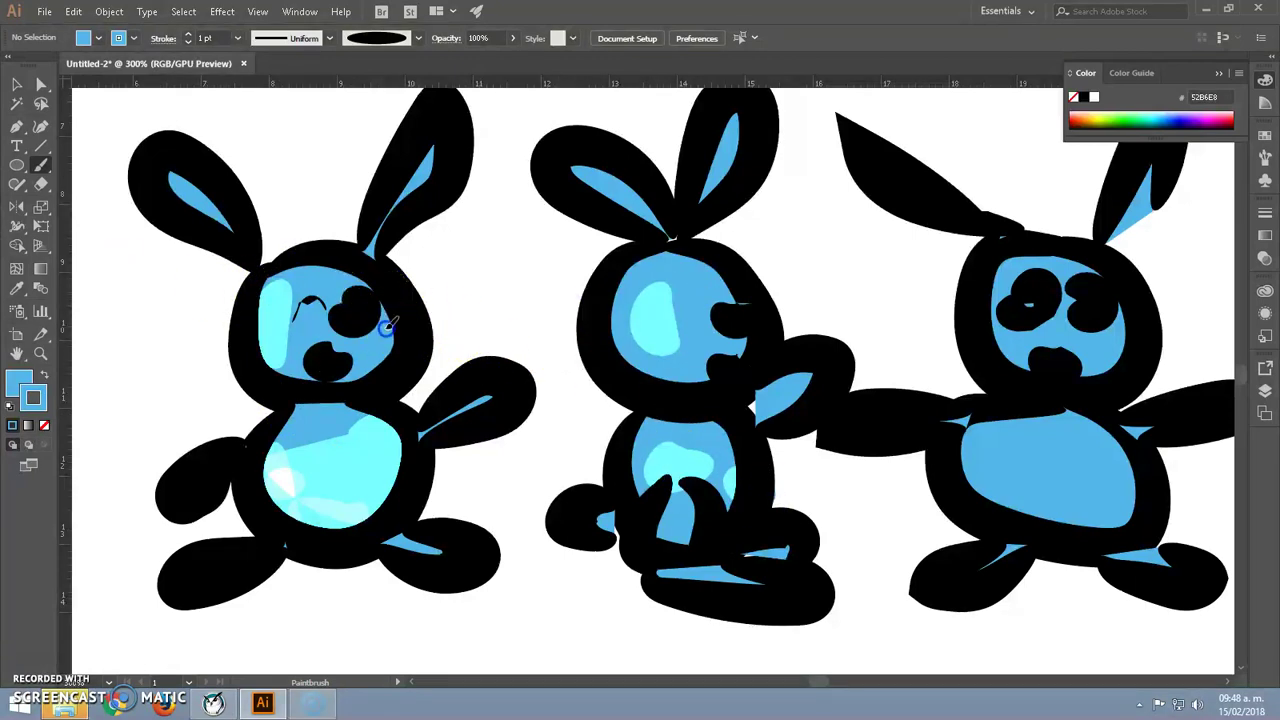
left_click_drag(398, 324, 510, 289)
- Undo the stray stroke and move the small eye piece onto the first bunny's eye
key("ctrl+z")
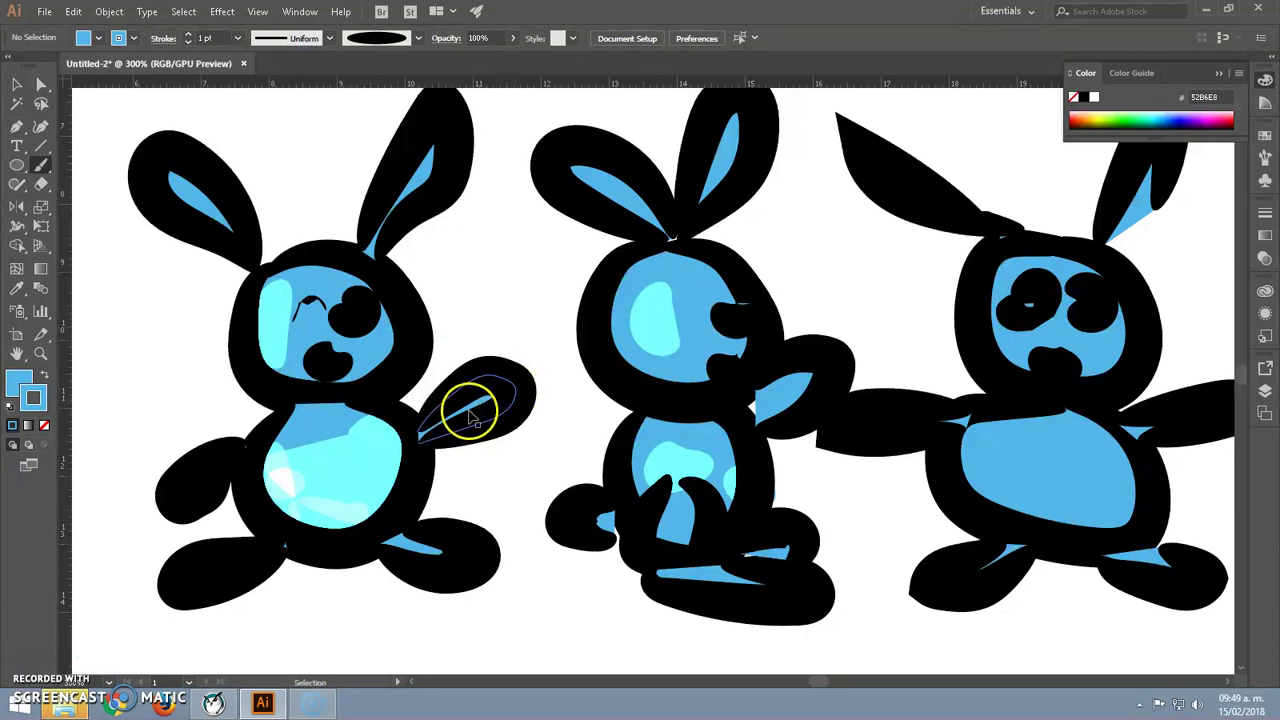
left_click(17, 85)
left_click(345, 310)
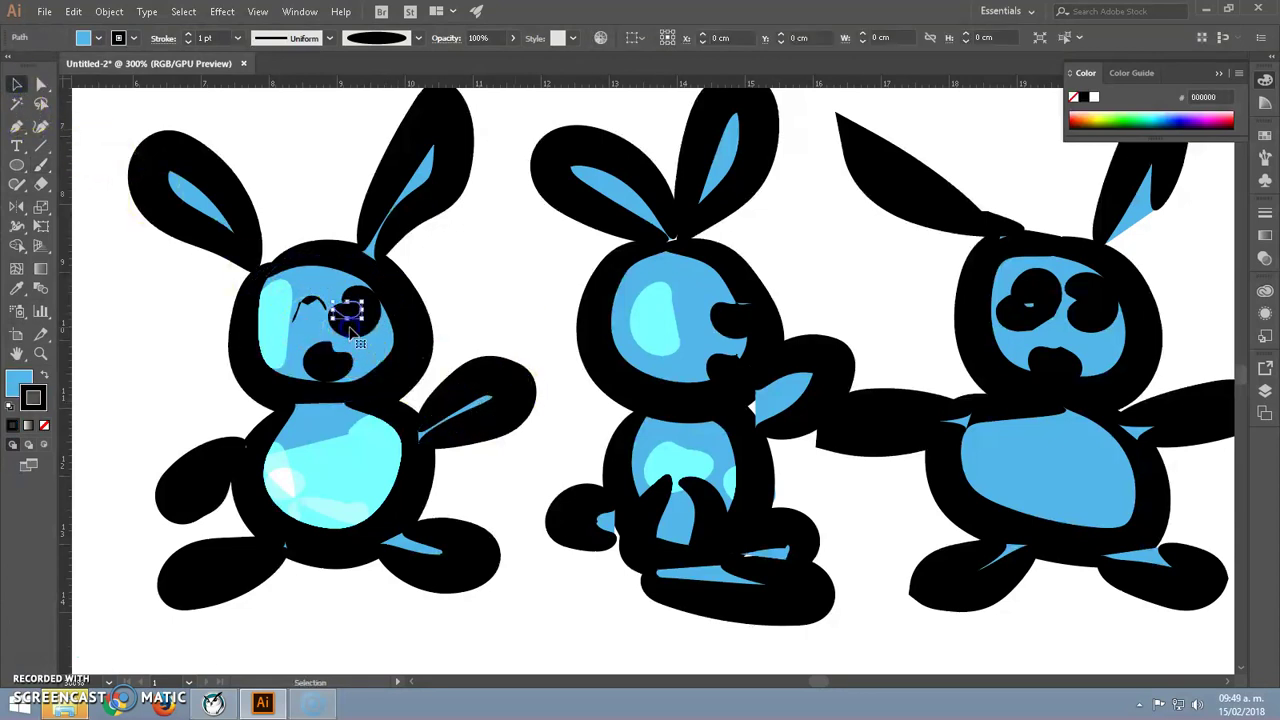
key("a")
key("v")
left_click(313, 312)
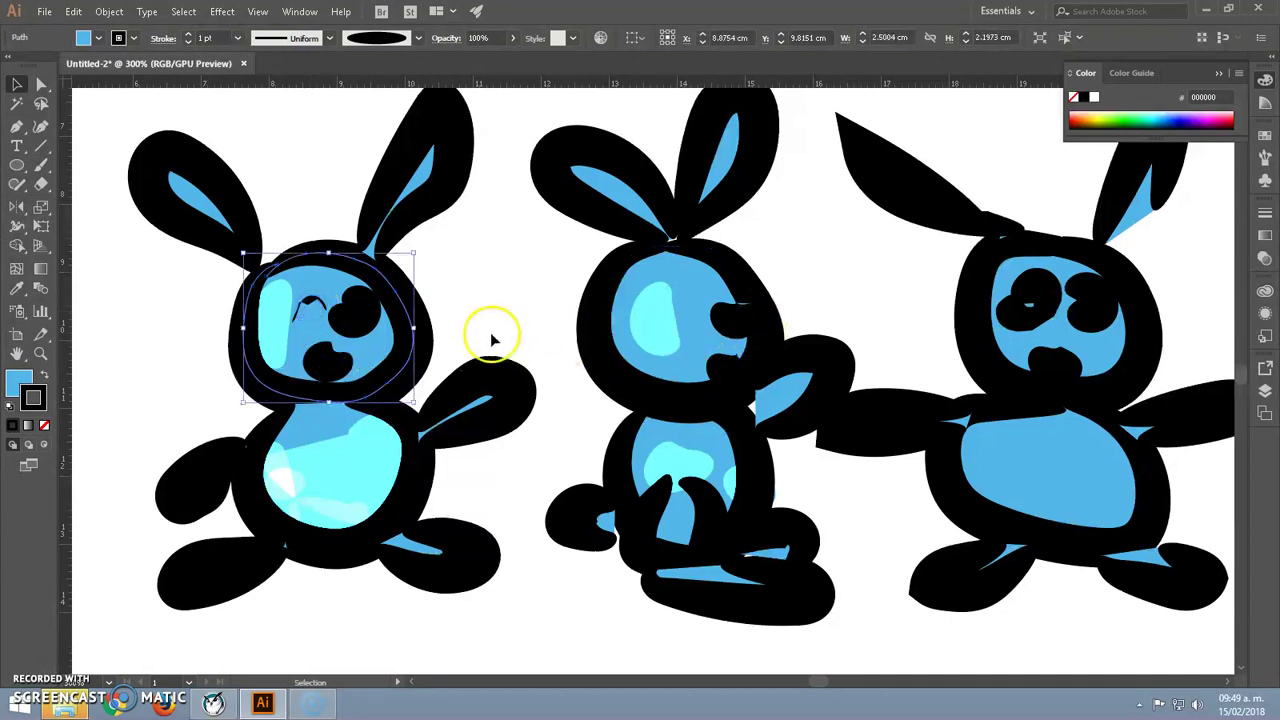
key("ctrl+shift+a")
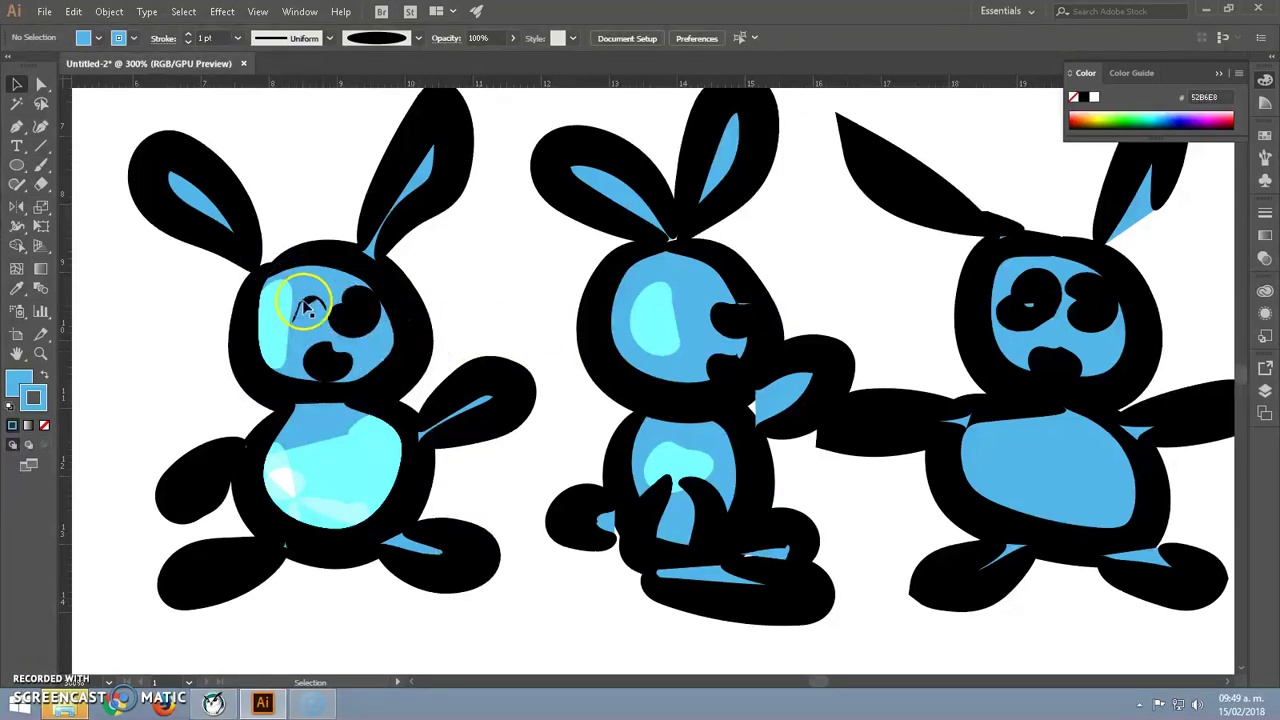
left_click(306, 308)
left_click_drag(313, 302, 352, 322)
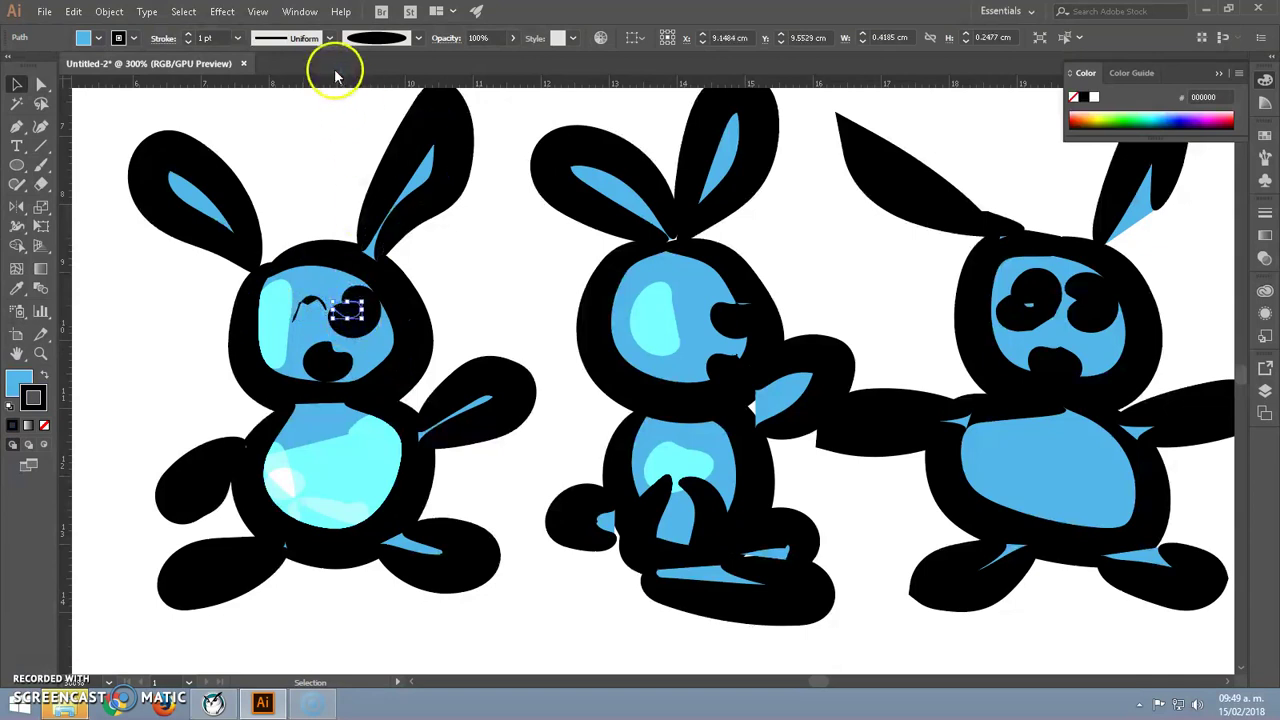
- Thin the first bunny's eye strokes to 0.25 and 0.5 pt and its mouth to 0.25 pt
left_click(237, 38)
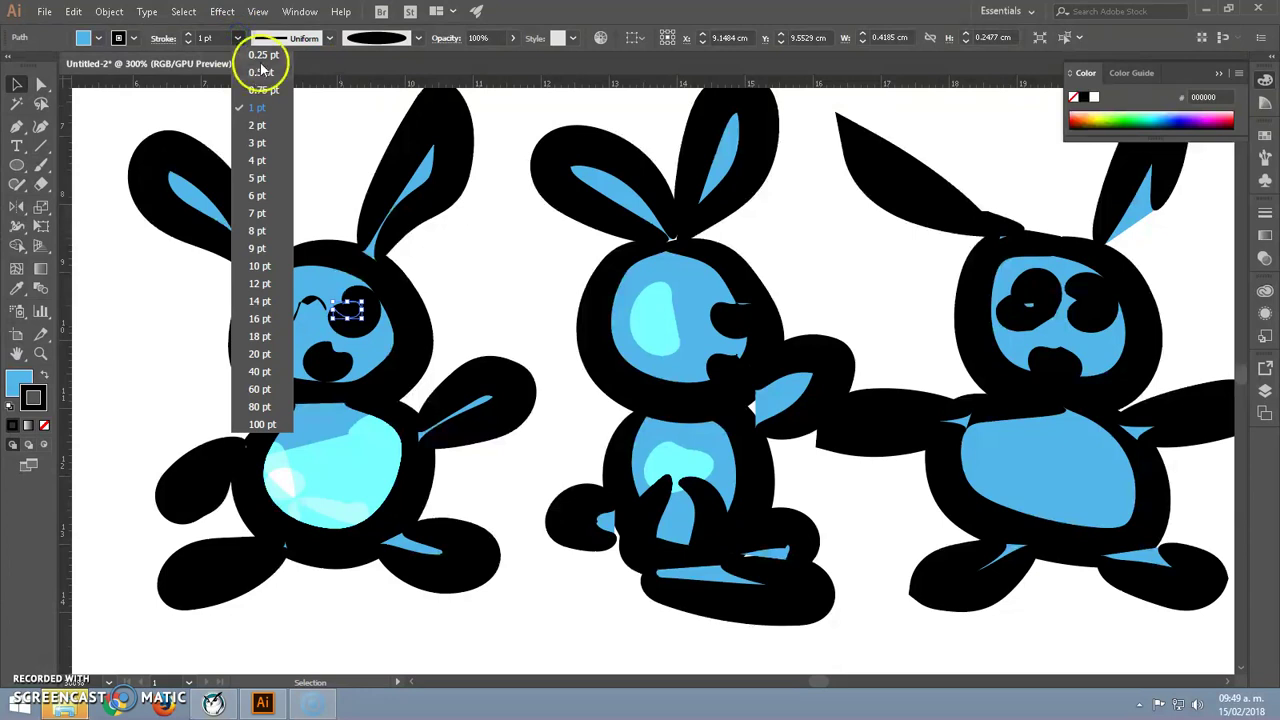
left_click(261, 60)
left_click(302, 305)
left_click(237, 38)
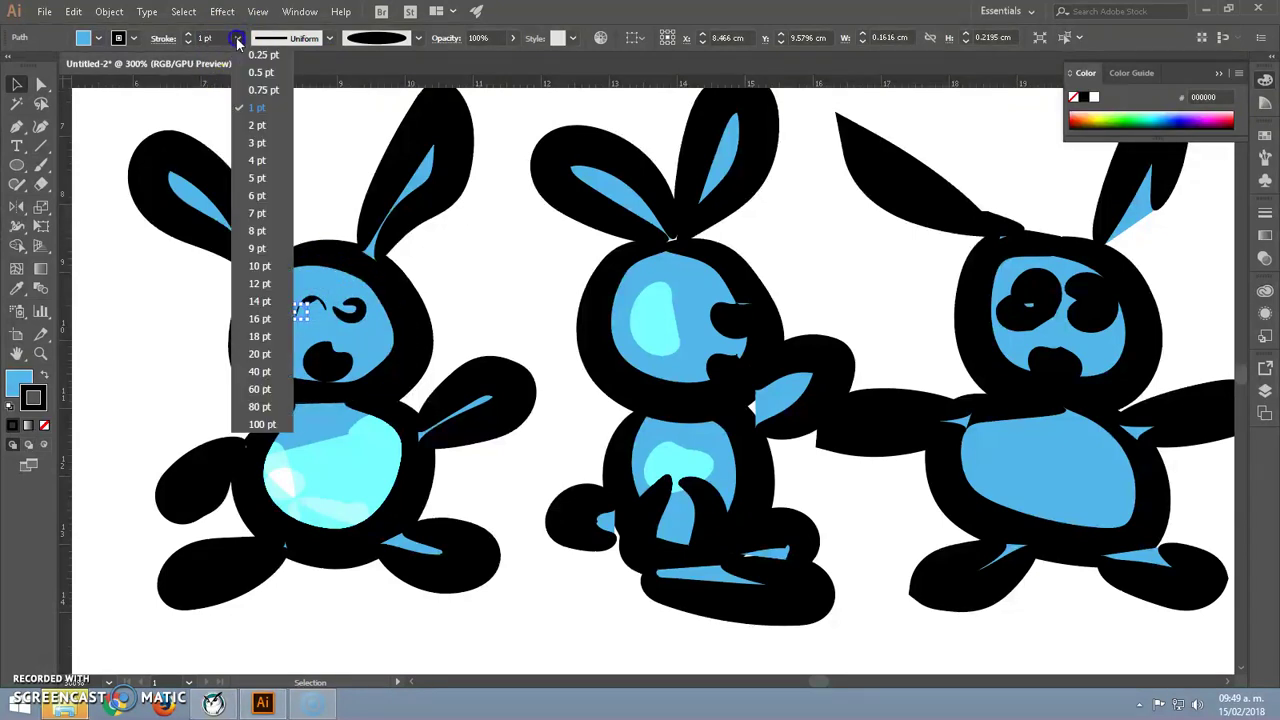
left_click(257, 76)
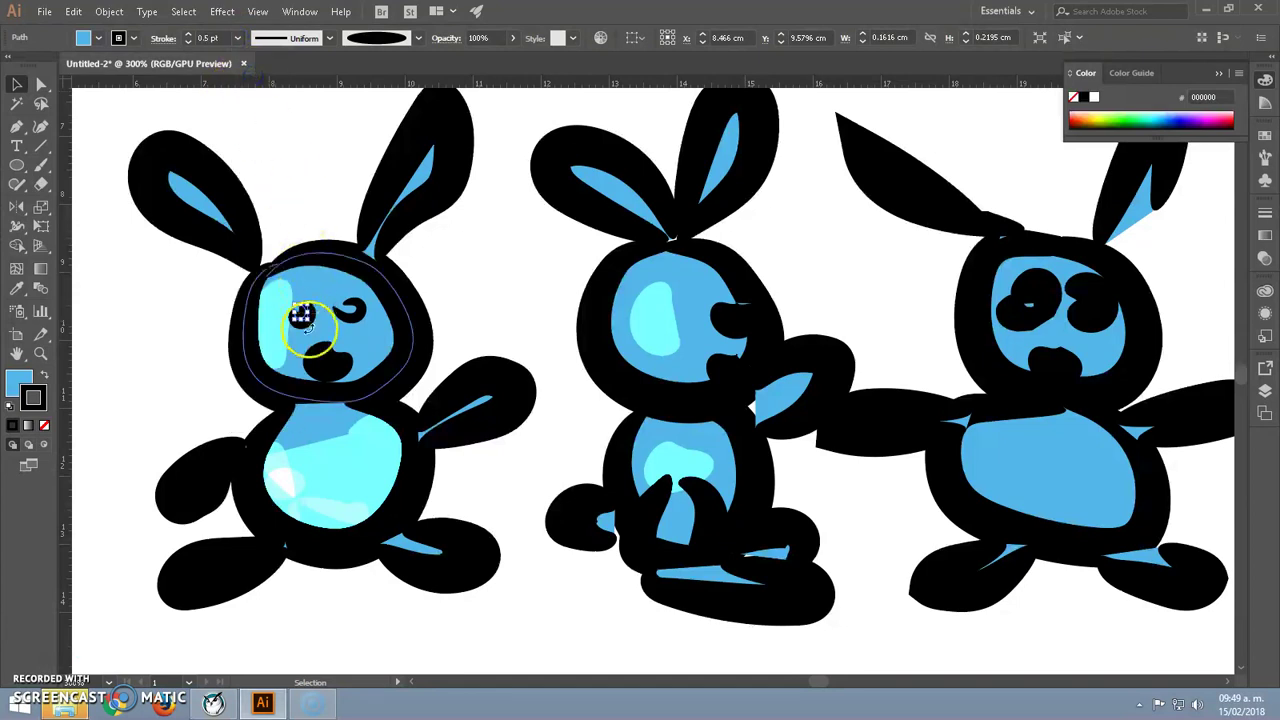
left_click(237, 38)
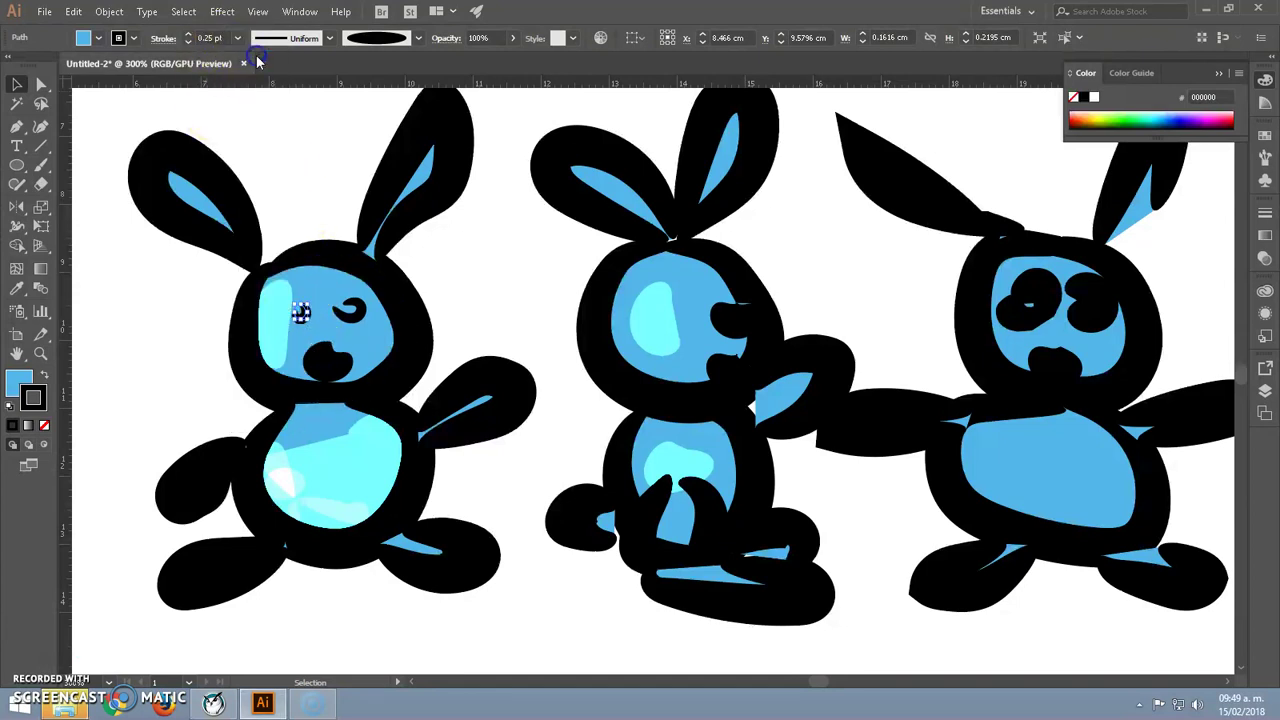
left_click(323, 356)
left_click(237, 38)
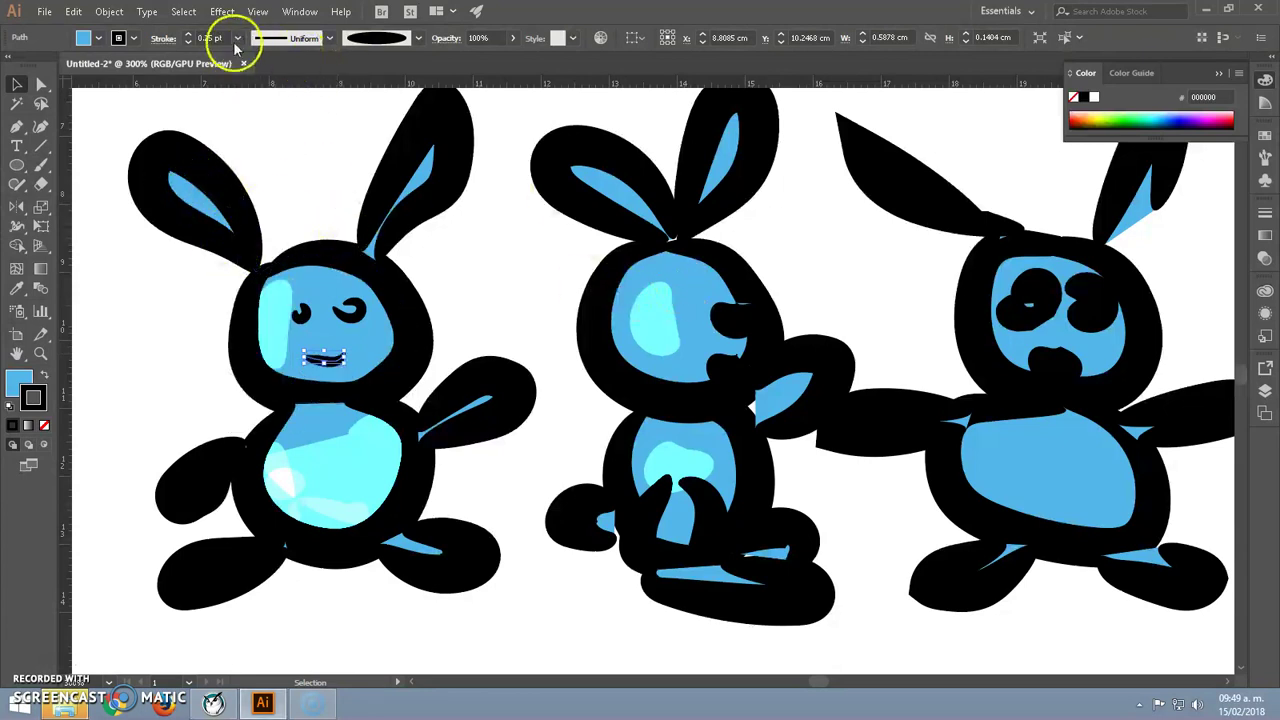
- Keep the middle bunny's eye stroke at 1 pt and select the right bunny's eye and mouth paths
left_click(734, 310)
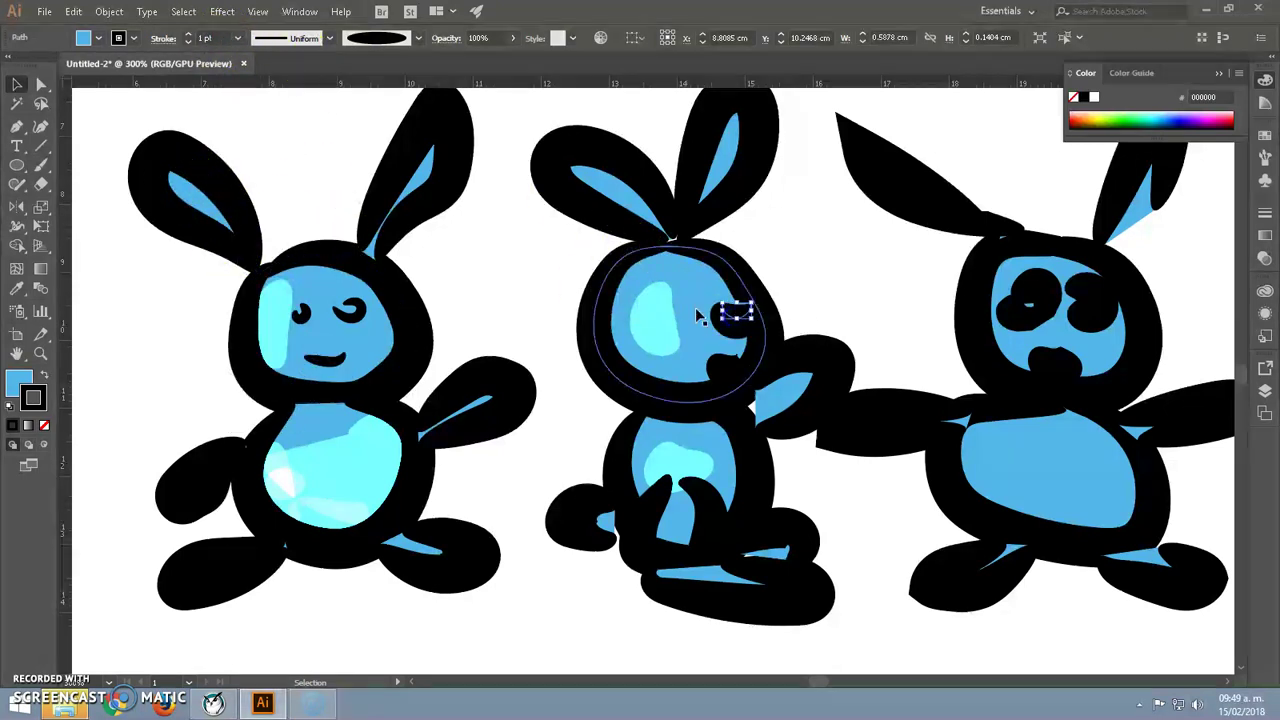
left_click(240, 38)
left_click(257, 107)
left_click(697, 486)
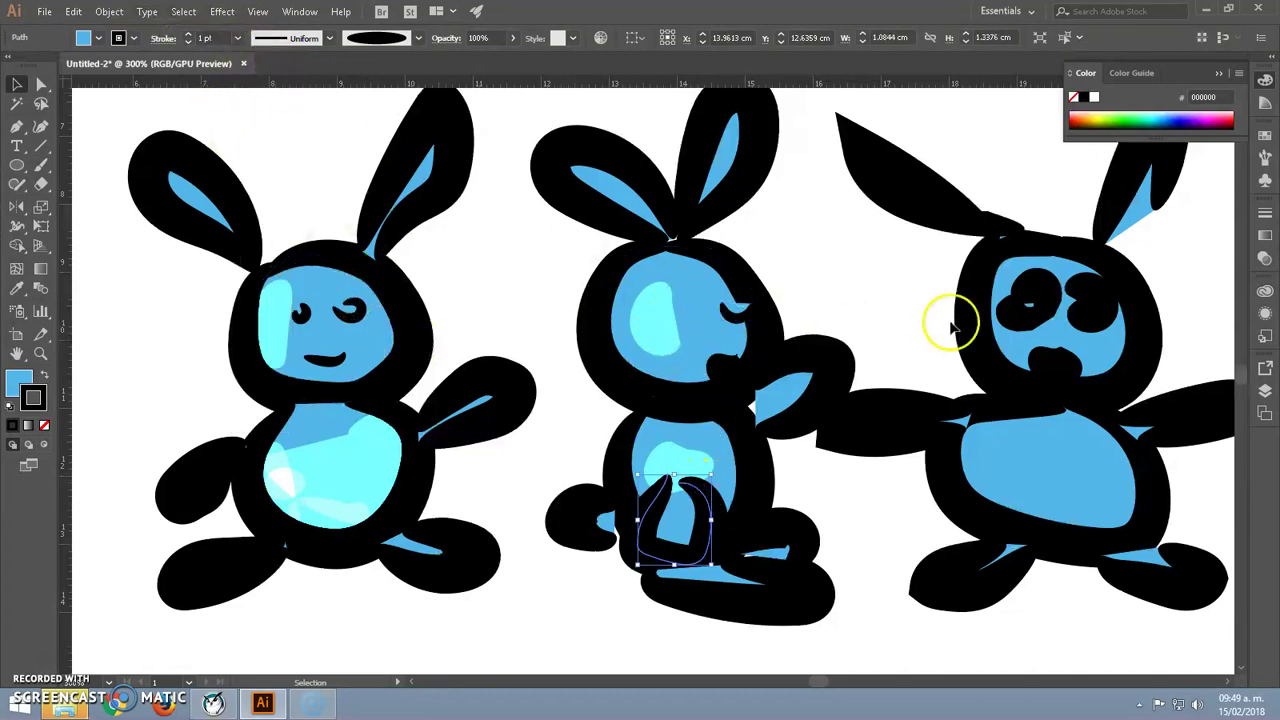
left_click(1030, 305)
key("a")
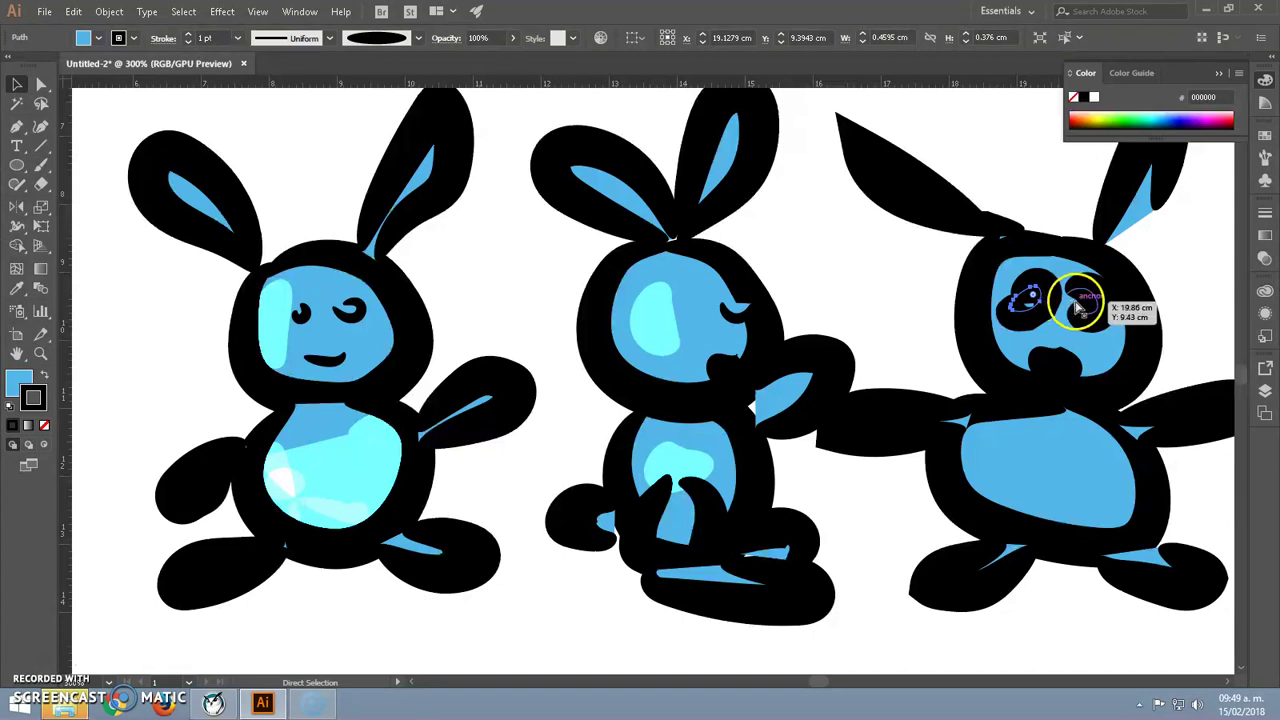
left_click(1077, 300)
left_click(1060, 362)
key("v")
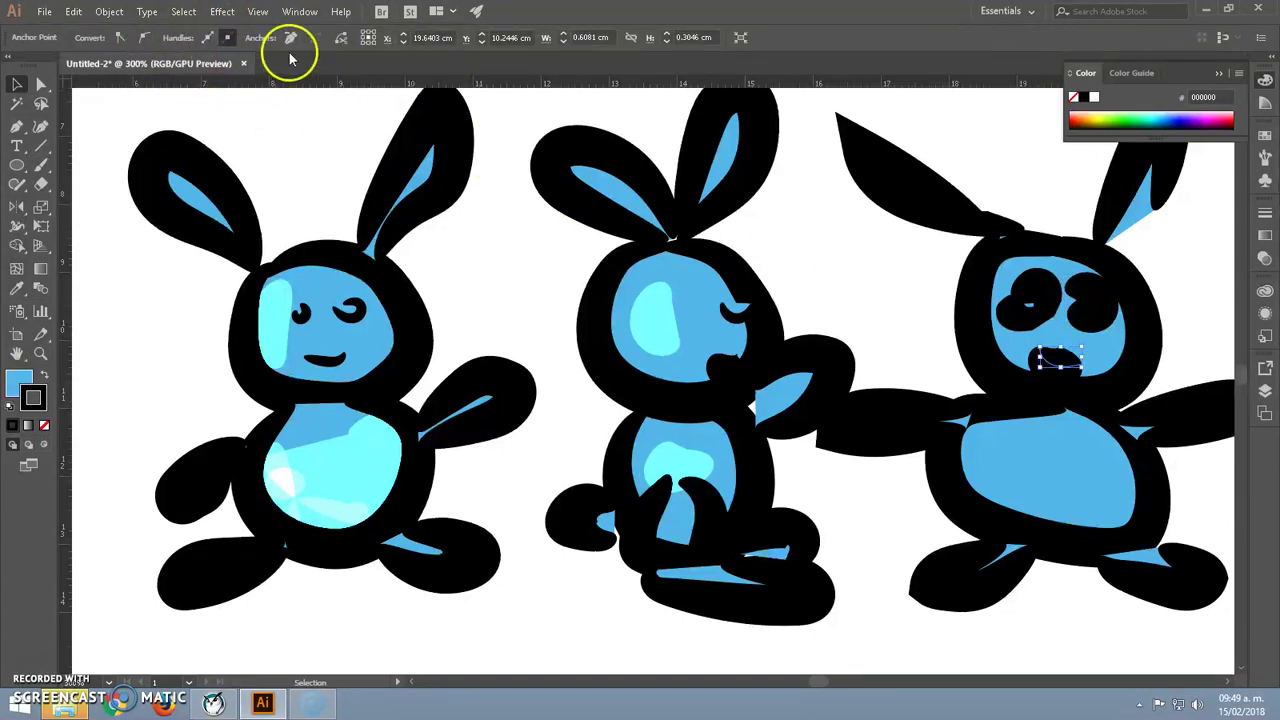
- Give the right bunny's eyes a 1 pt stroke and its mouth 0.25 pt
left_click(1050, 300)
left_click(1072, 300, "shift")
left_click(237, 39)
left_click(262, 102)
left_click(1062, 358)
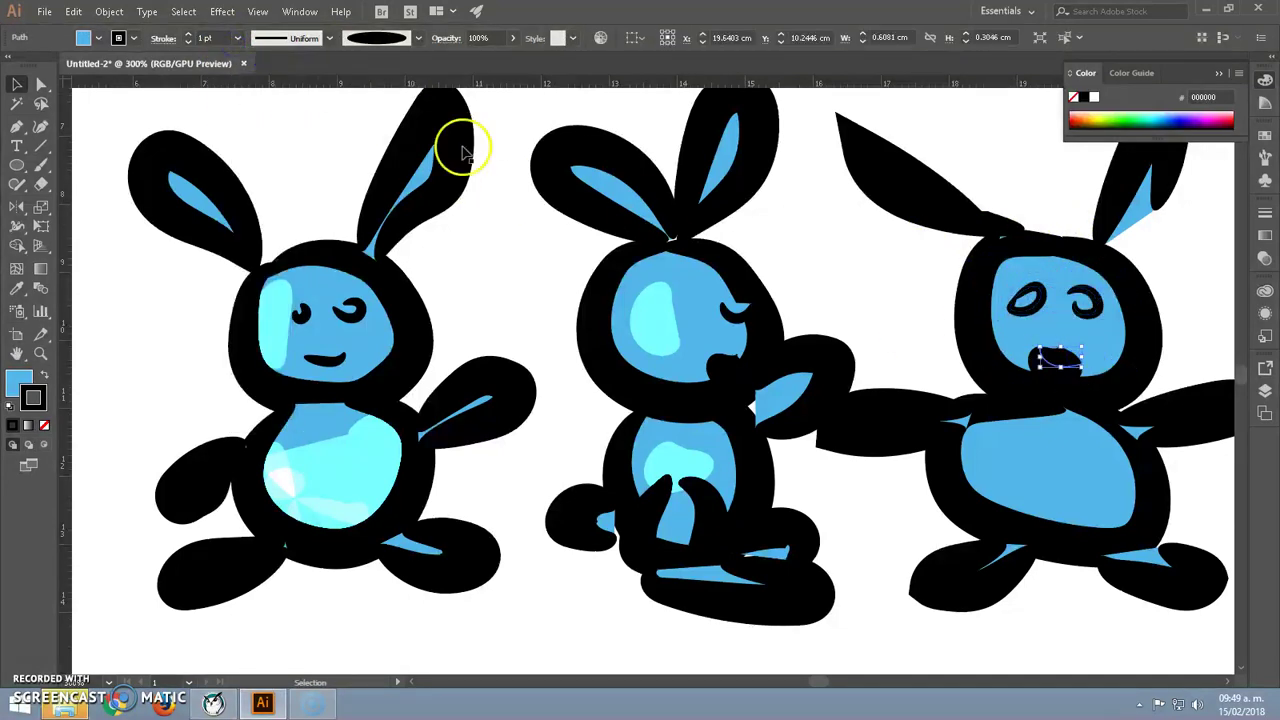
left_click(237, 39)
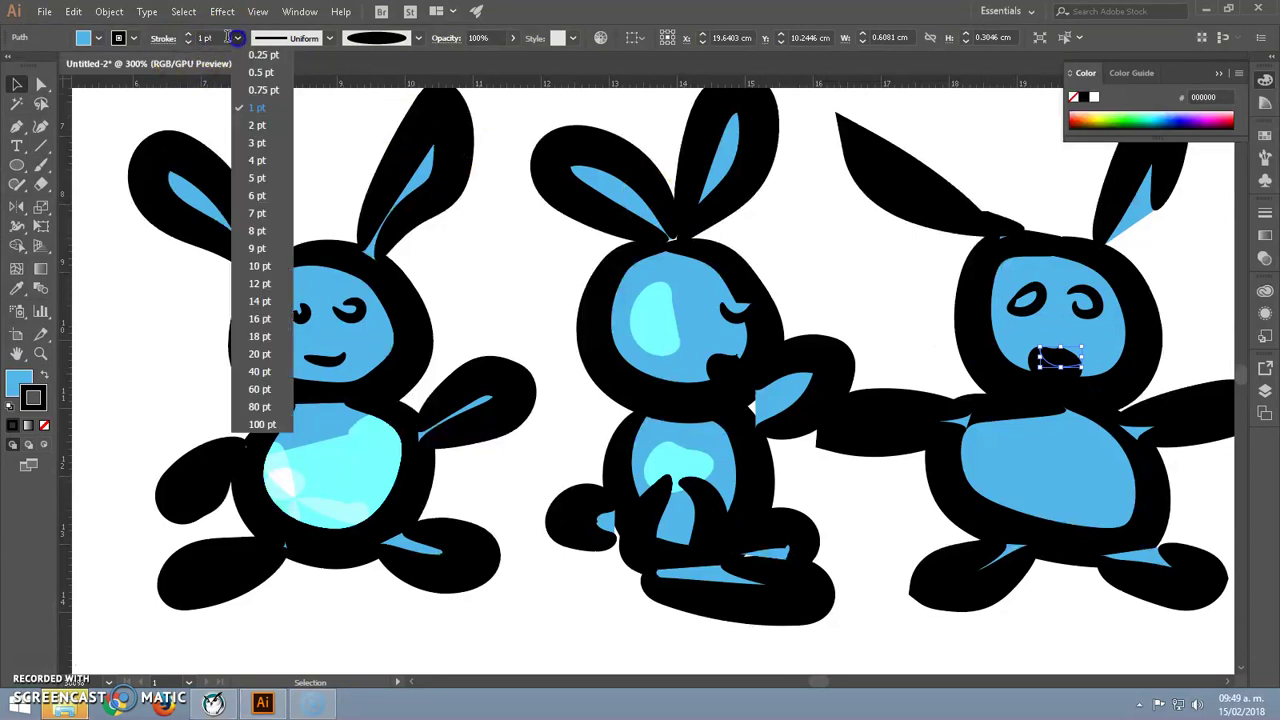
left_click(909, 358)
scroll(870, 340, "down", 4)
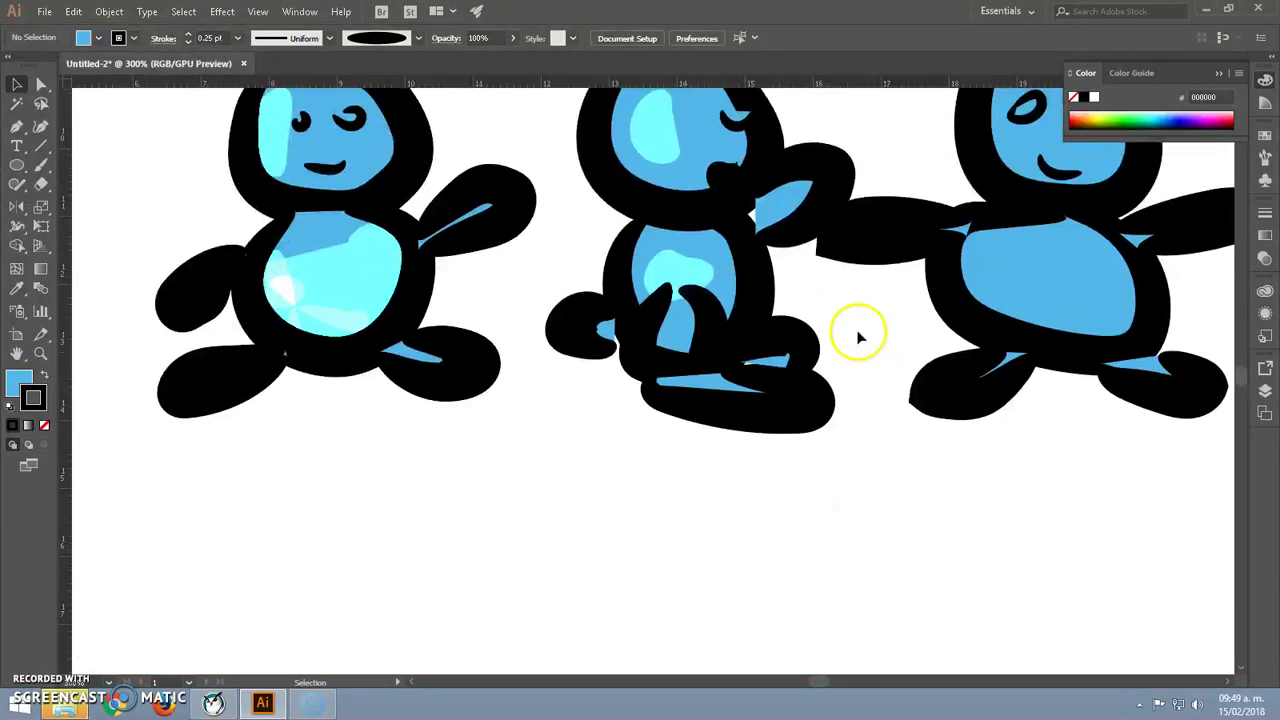
key("ctrl+minus")
key("ctrl+minus")
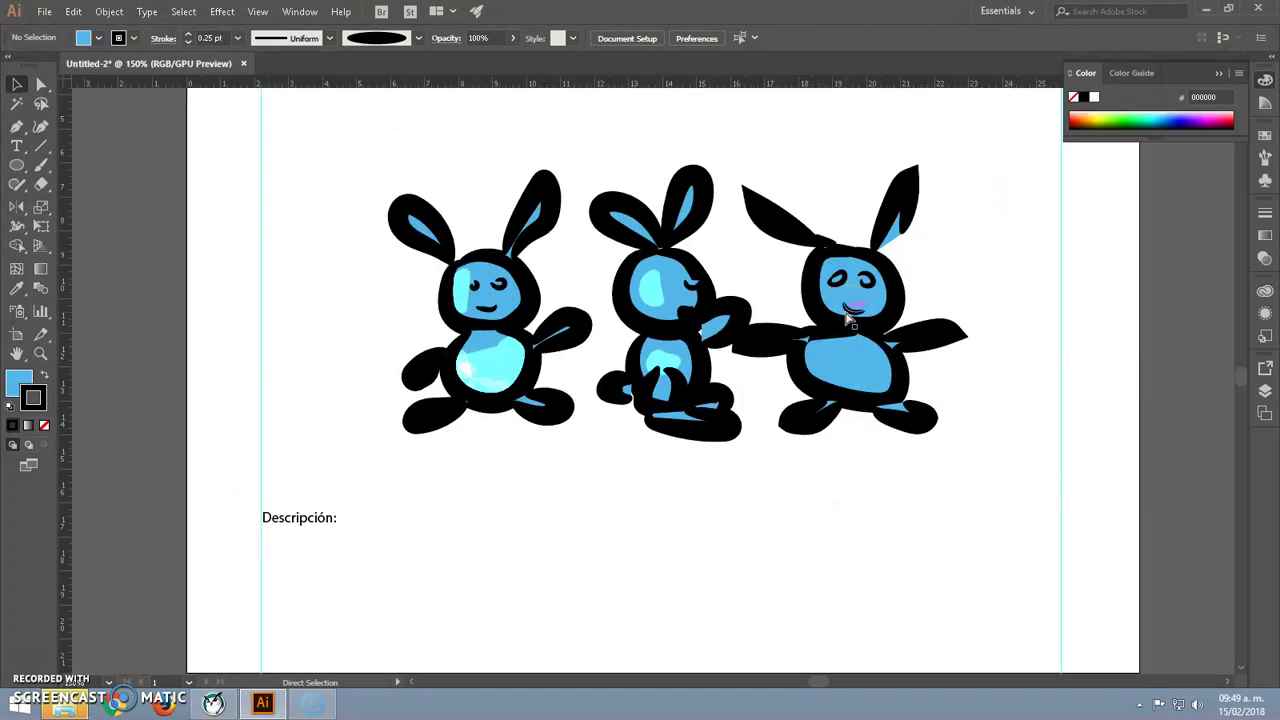
key("ctrl+plus")
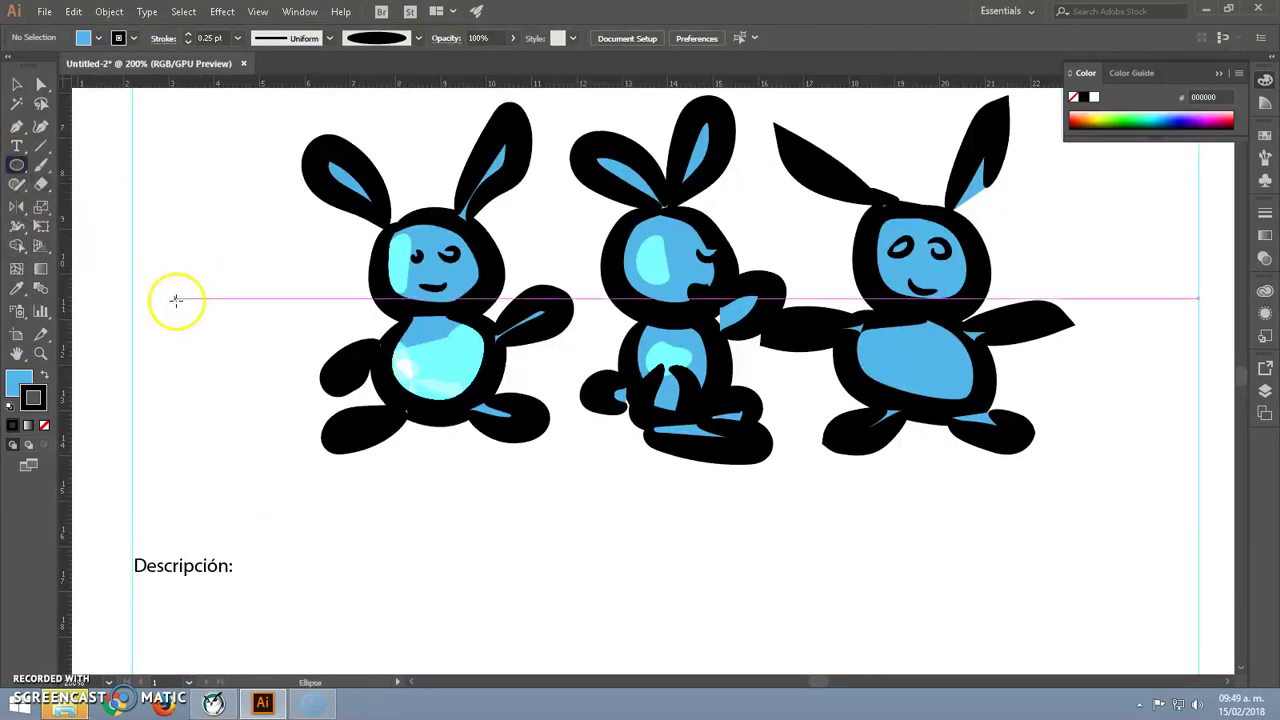
left_click(117, 14)
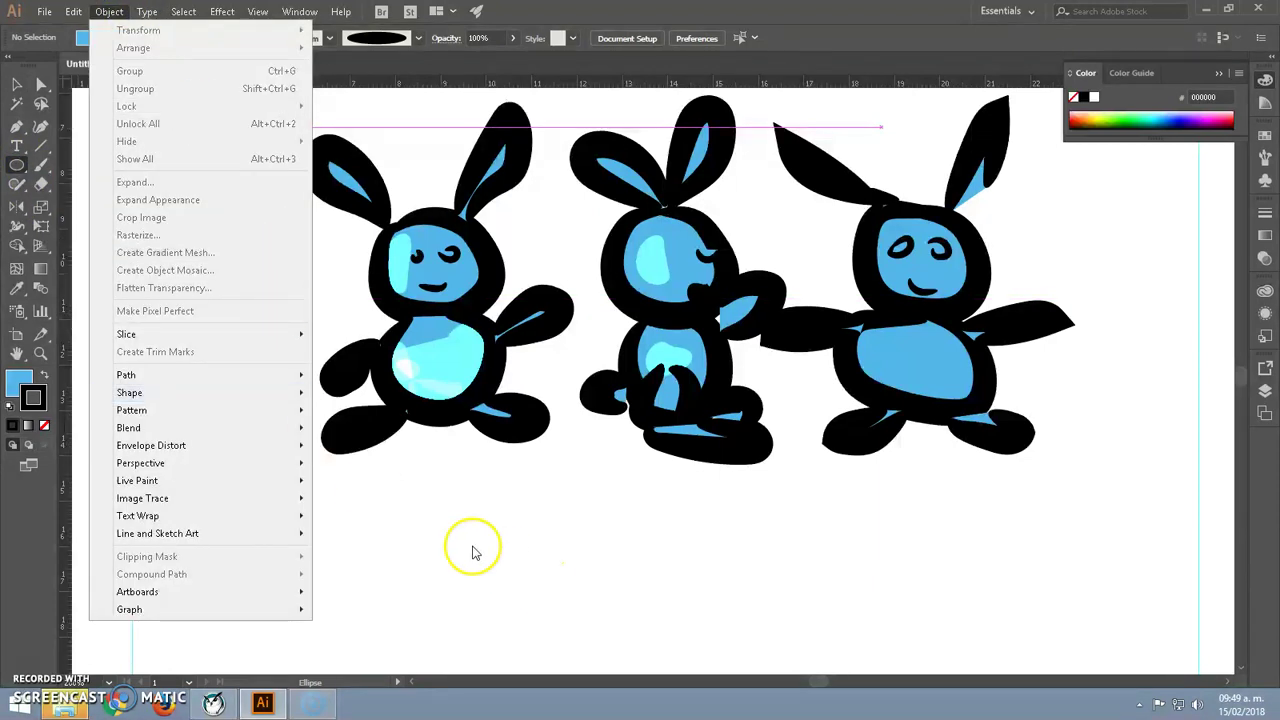
left_click(486, 494)
left_click(677, 379)
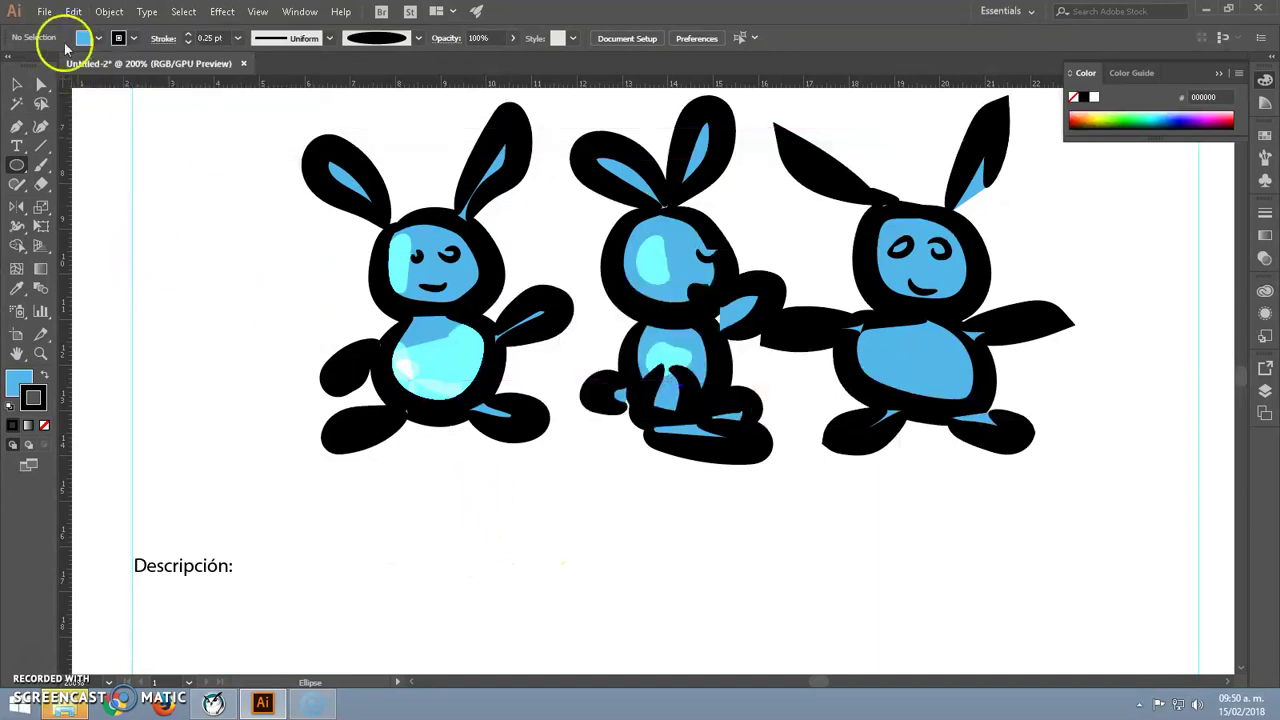
left_click(73, 11)
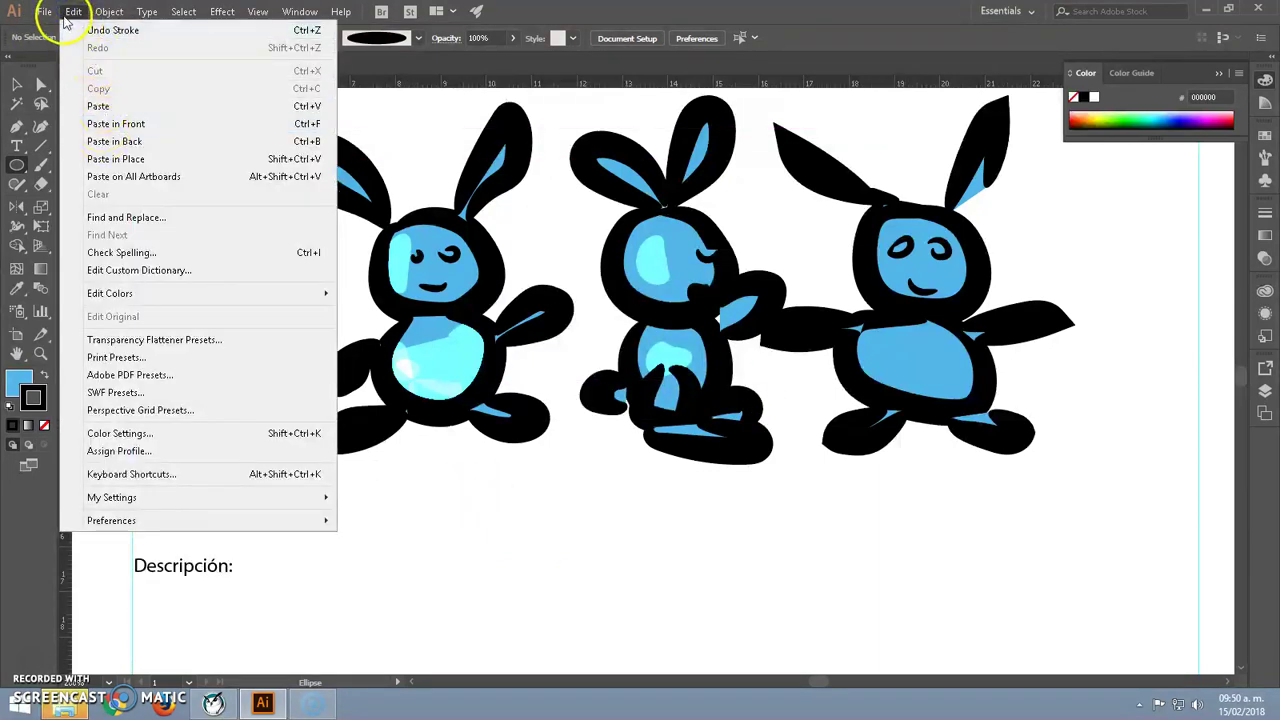
left_click(62, 37)
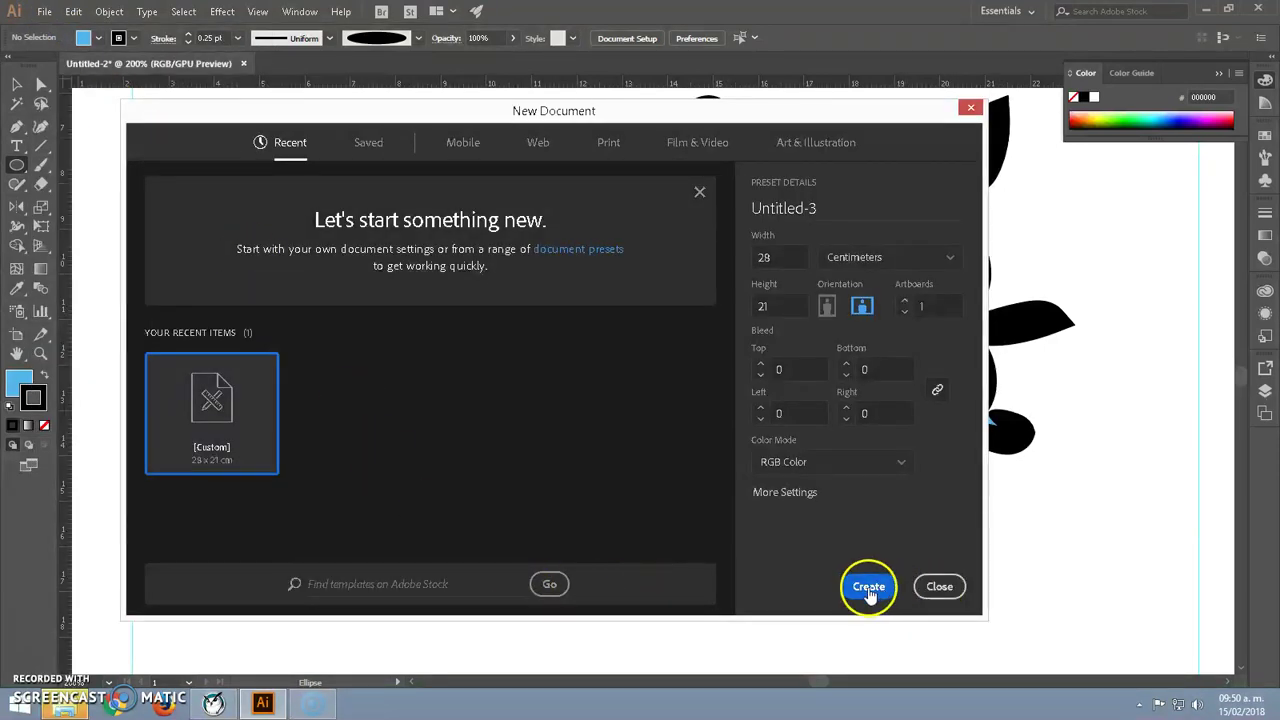
left_click(868, 588)
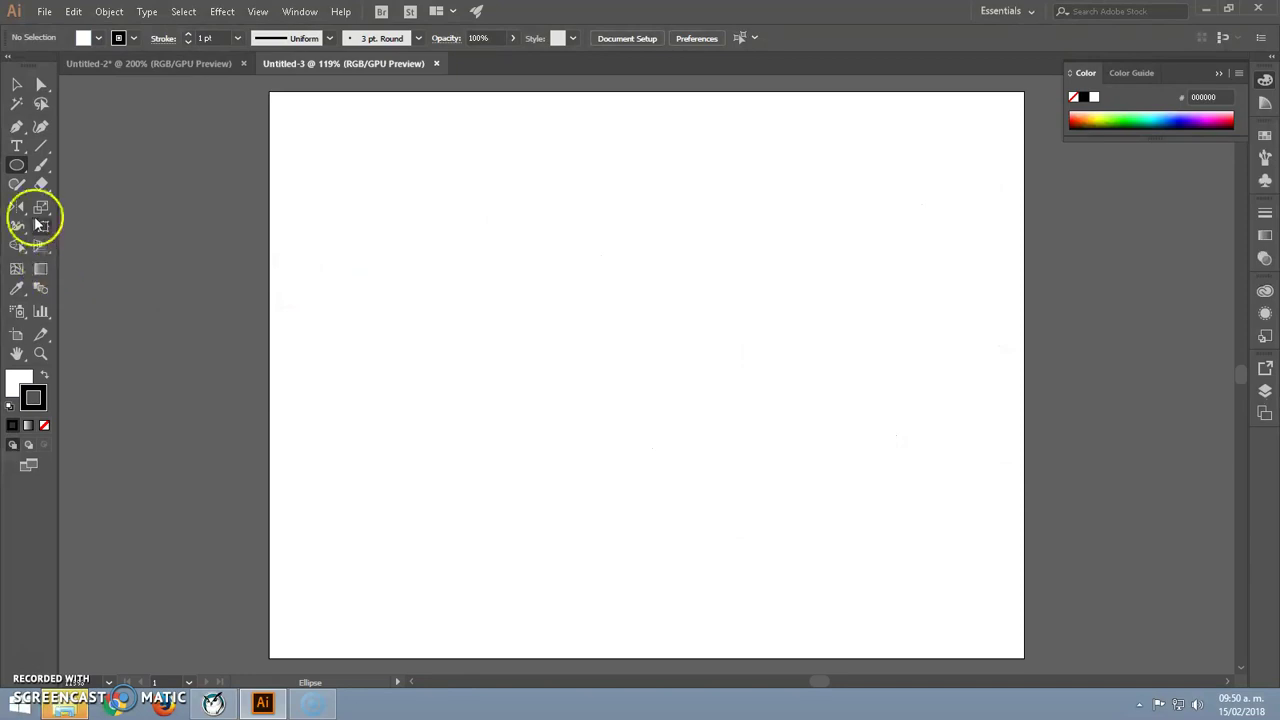
- Draw a 6.45 cm circle in the upper-left area of the artboard
left_click(108, 11)
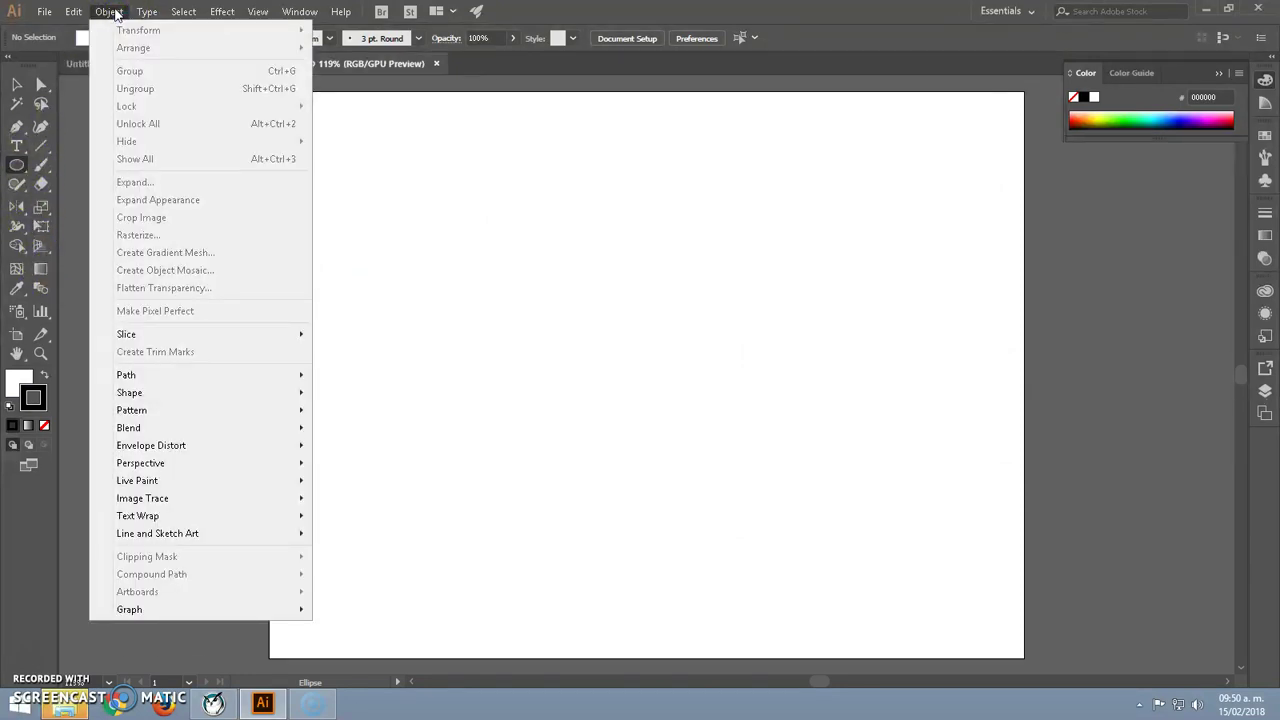
left_click(484, 259)
left_click_drag(398, 212, 569, 387)
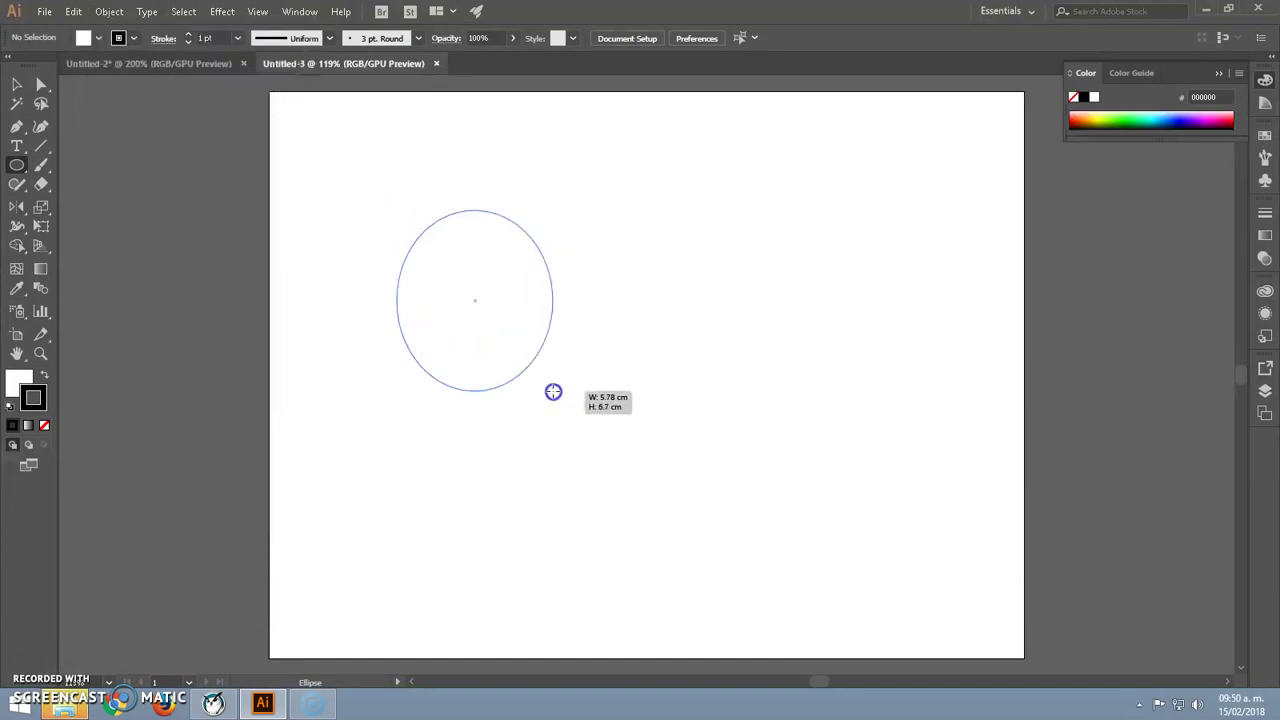
- Browse the Object, Select, Effect and Edit menus, previewing the Create Gradient Mesh dialog
left_click(109, 12)
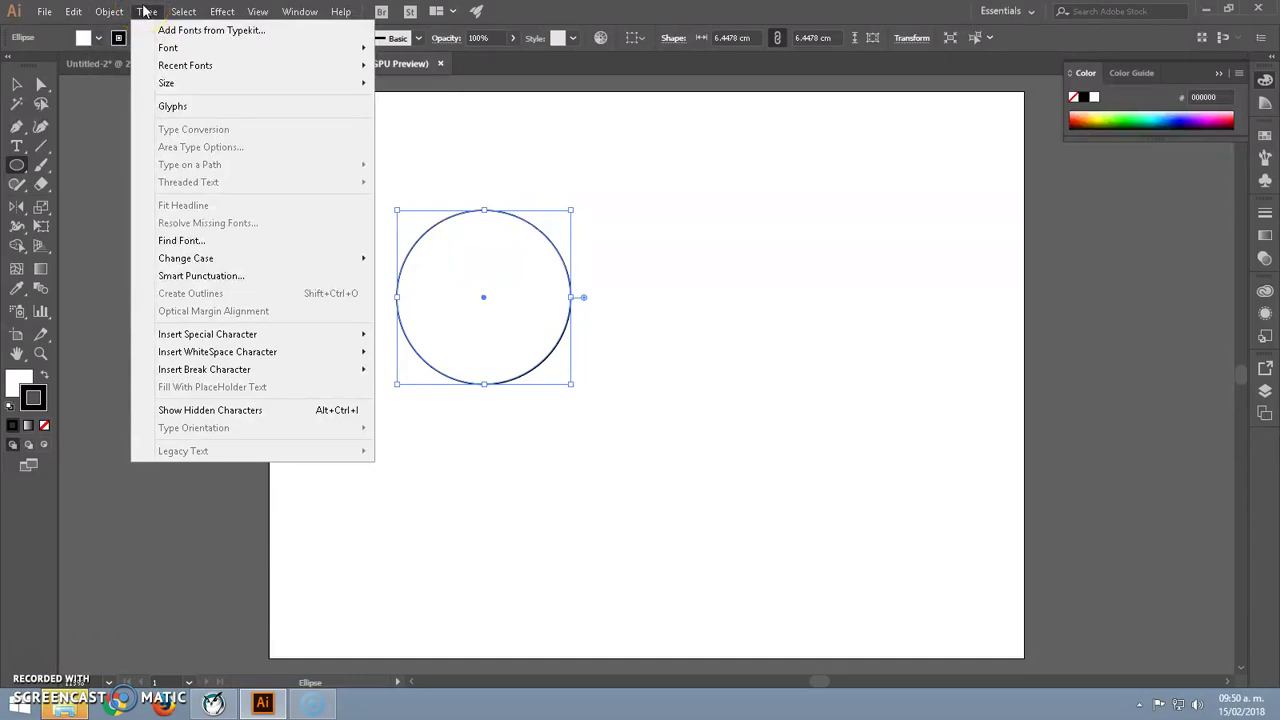
left_click(186, 12)
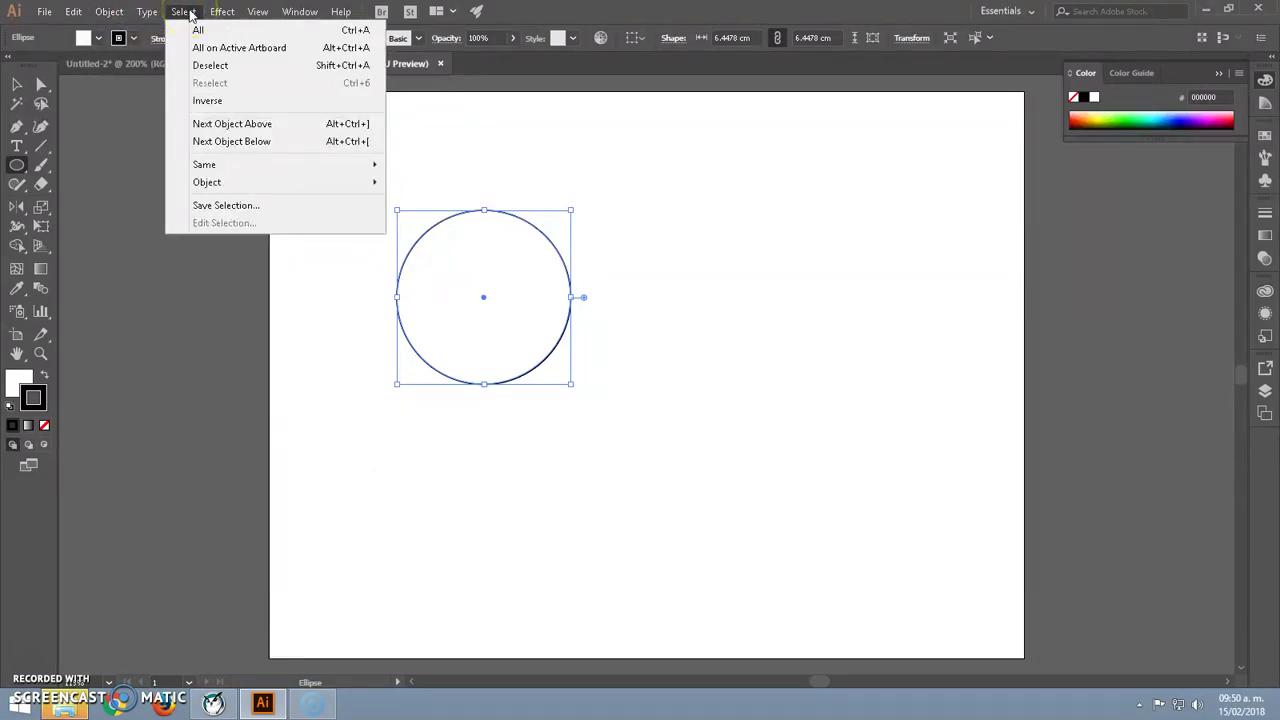
left_click(224, 12)
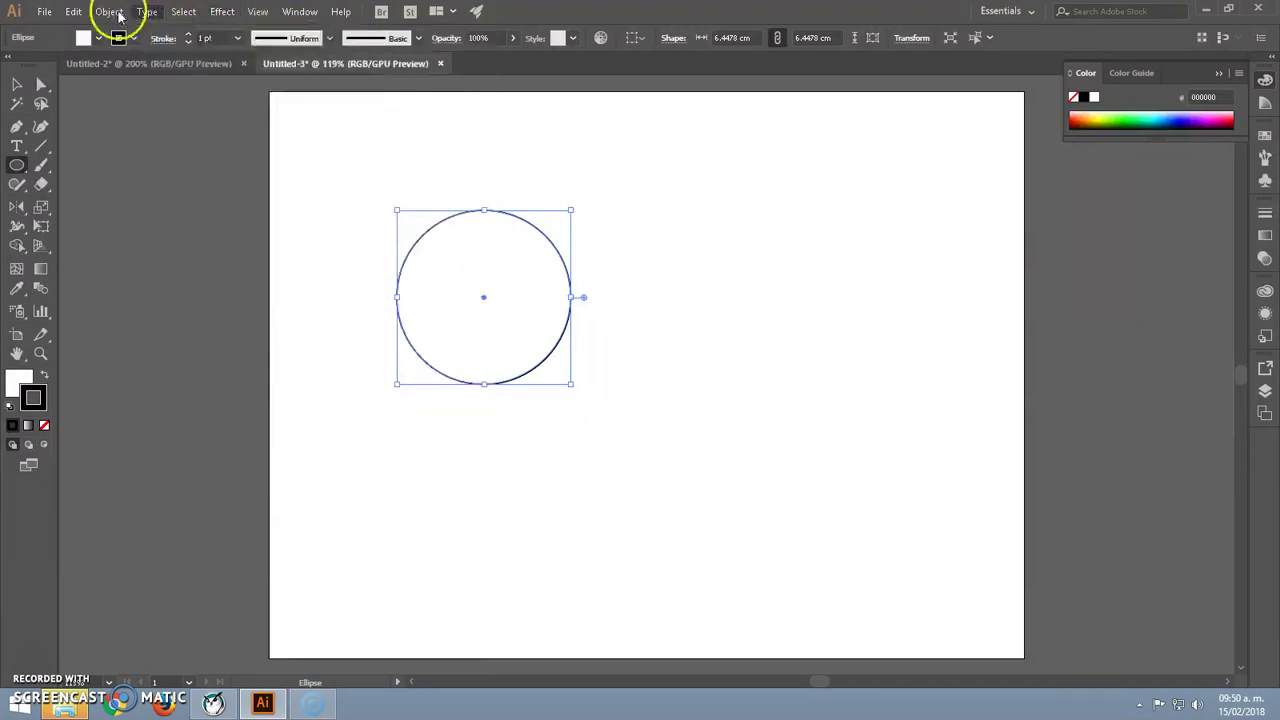
left_click(74, 12)
left_click(100, 12)
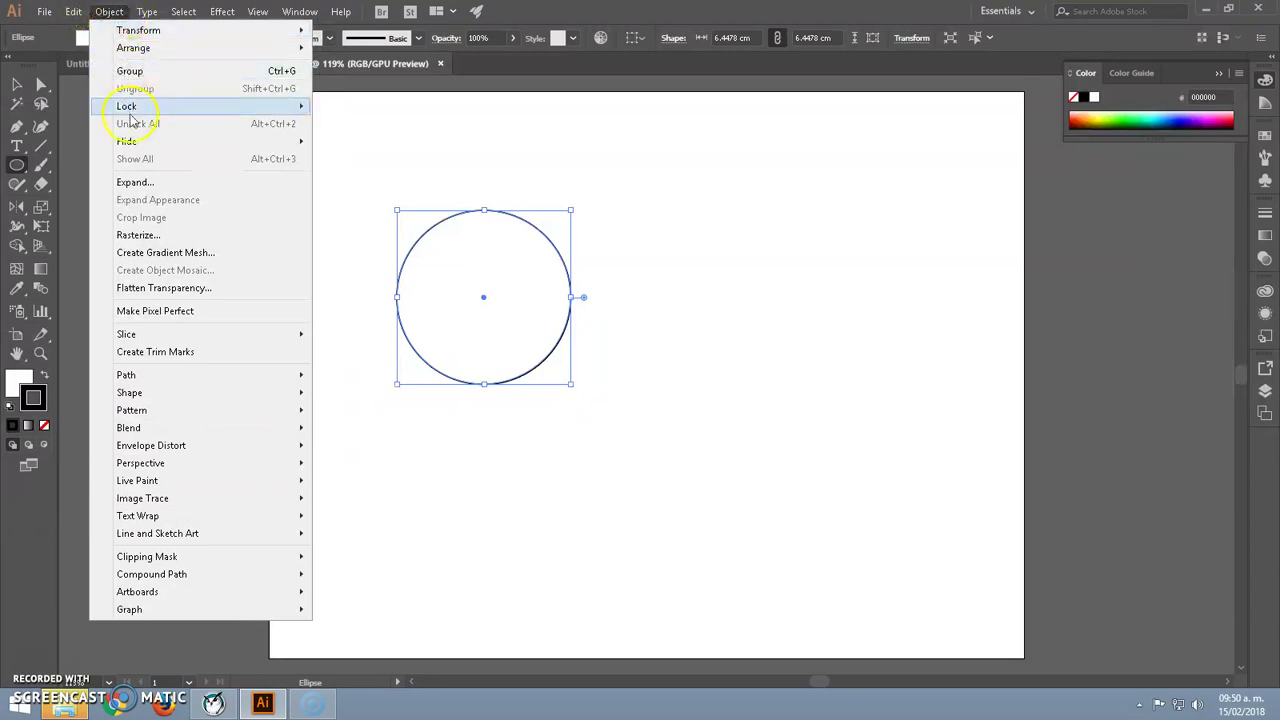
left_click(190, 258)
left_click(712, 405)
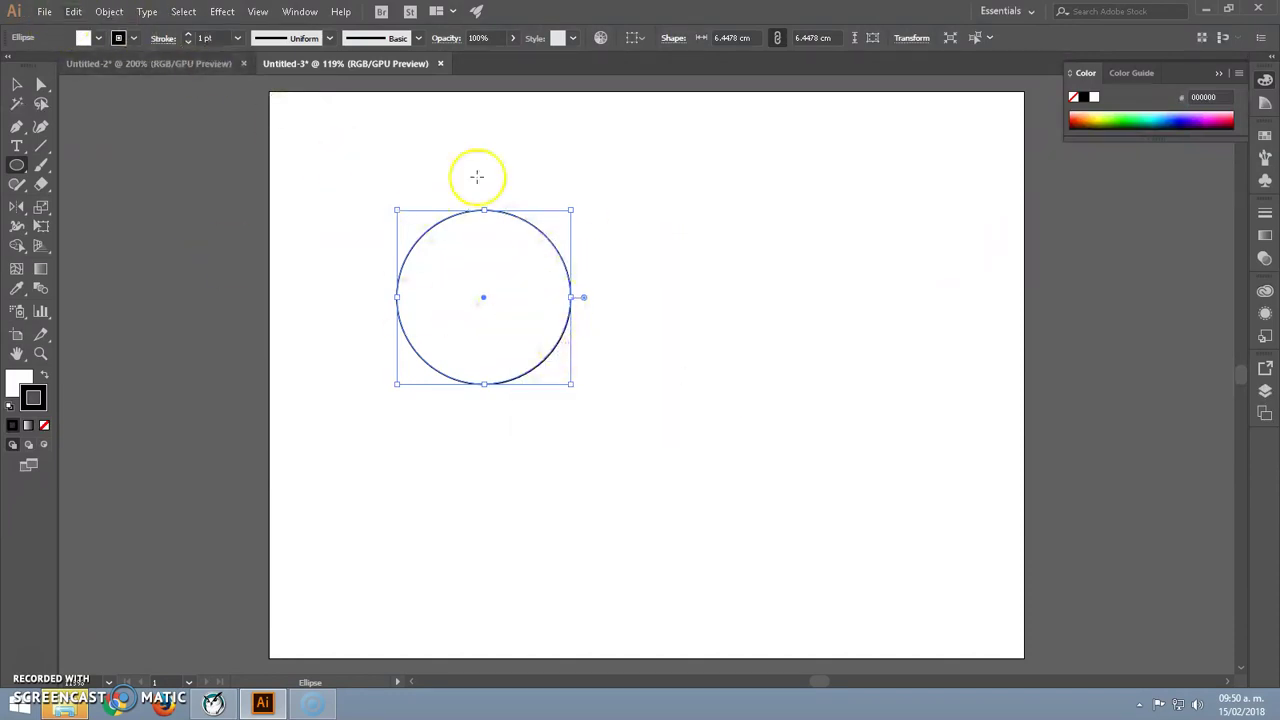
left_click(108, 11)
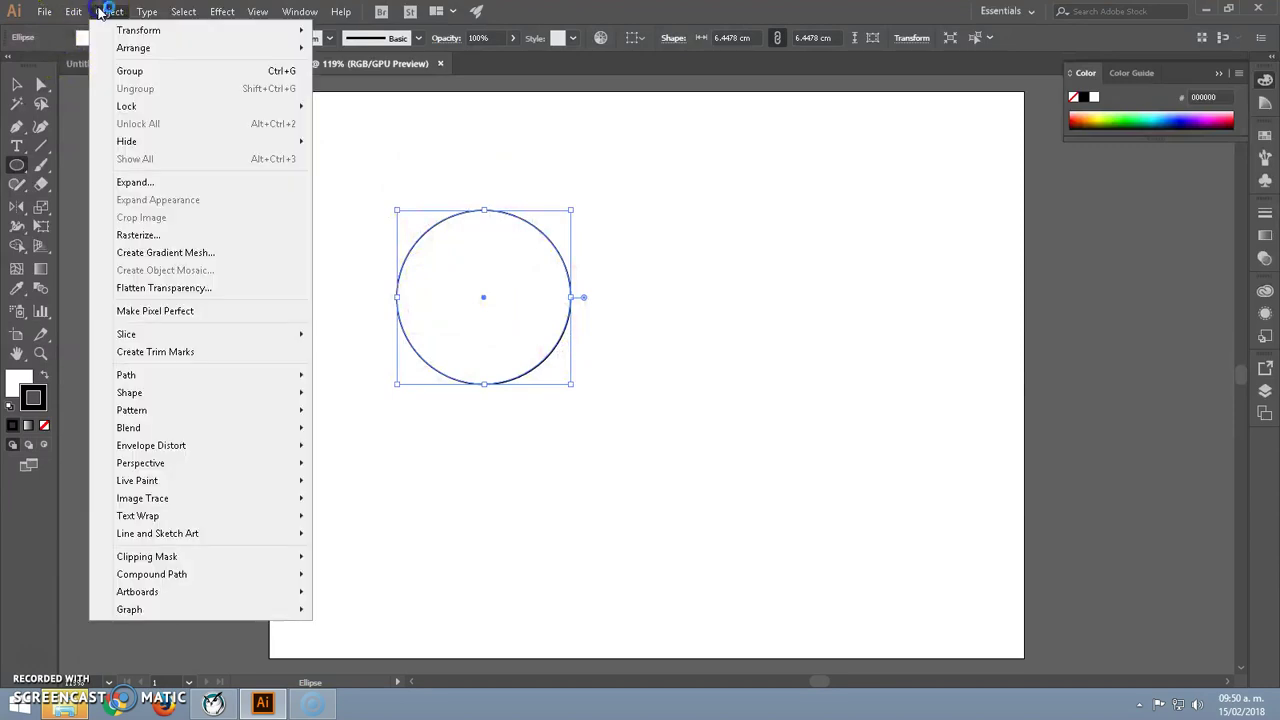
- Convert the circle to a 3-row, 3-column gradient mesh and nudge it slightly right and down
left_click(190, 255)
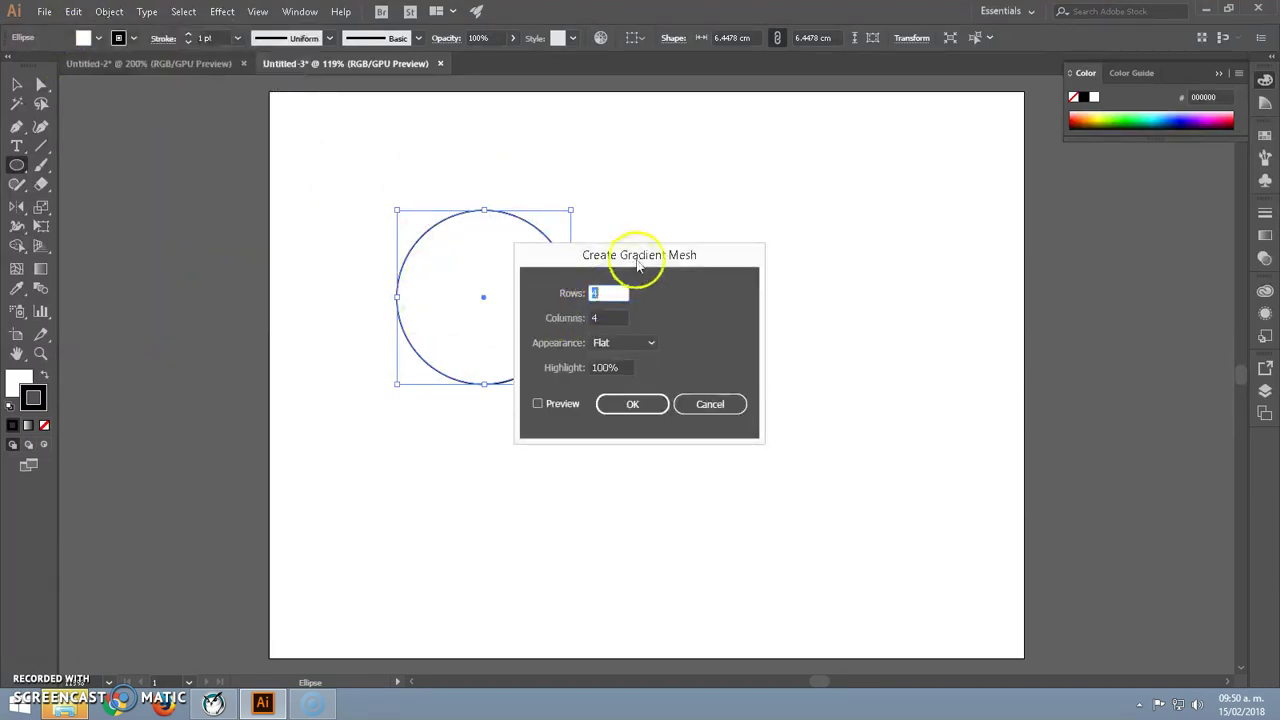
left_click_drag(637, 263, 792, 232)
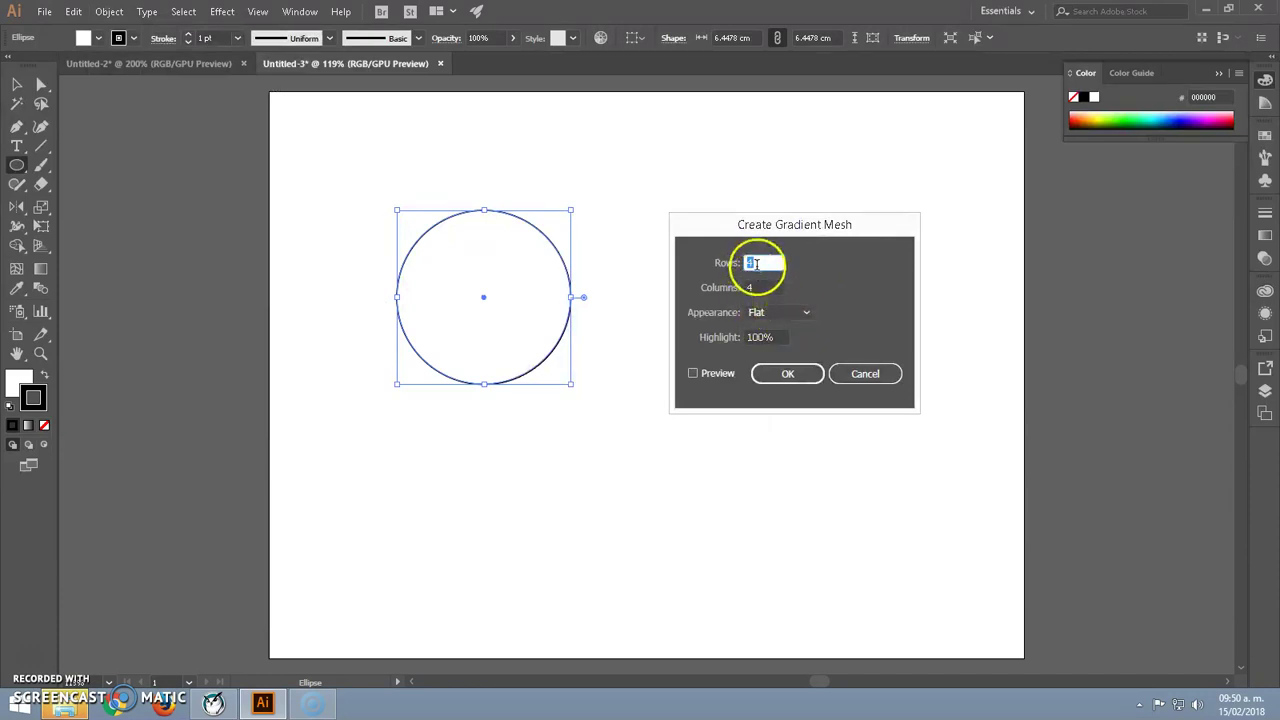
type("3")
double_click(760, 287)
type("3")
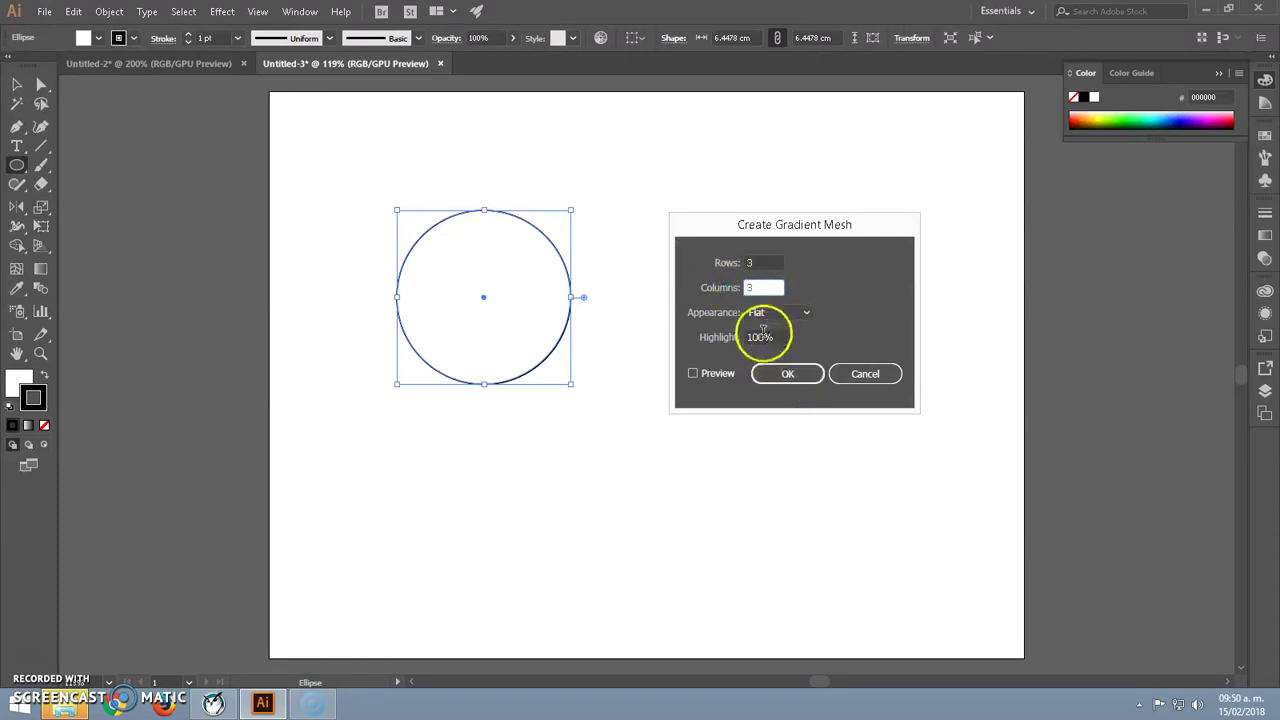
left_click(694, 374)
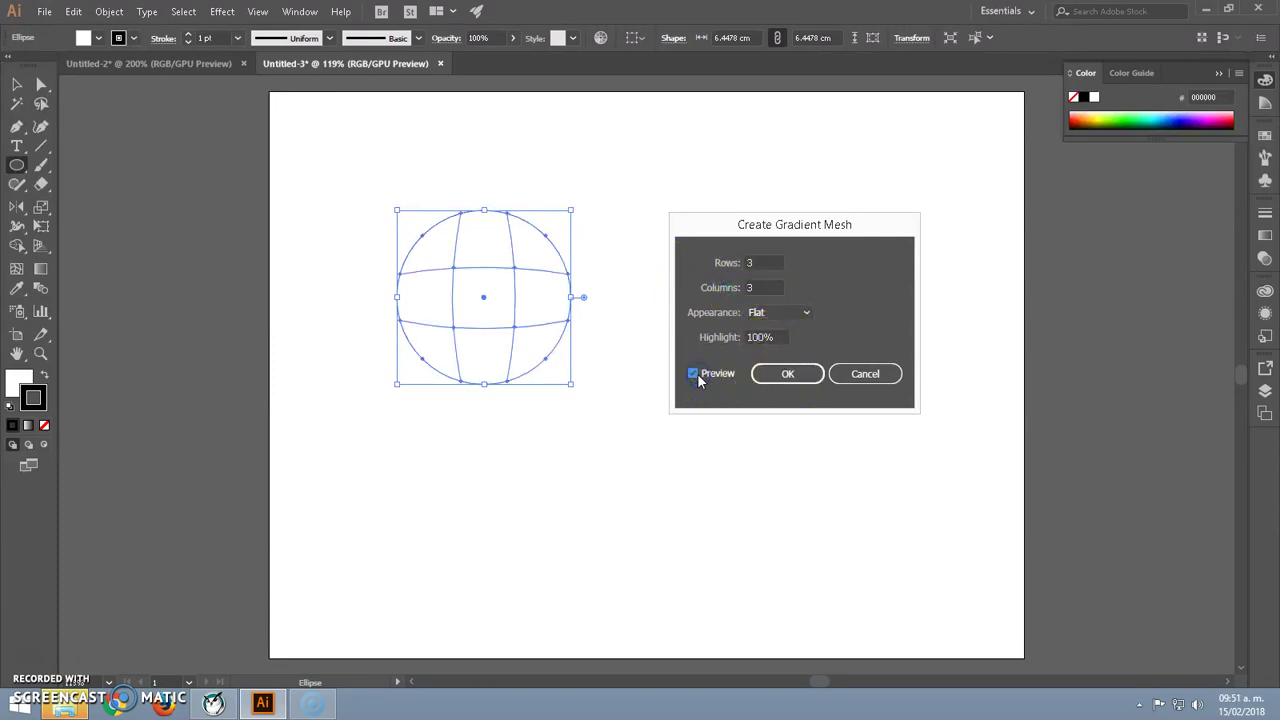
left_click(786, 374)
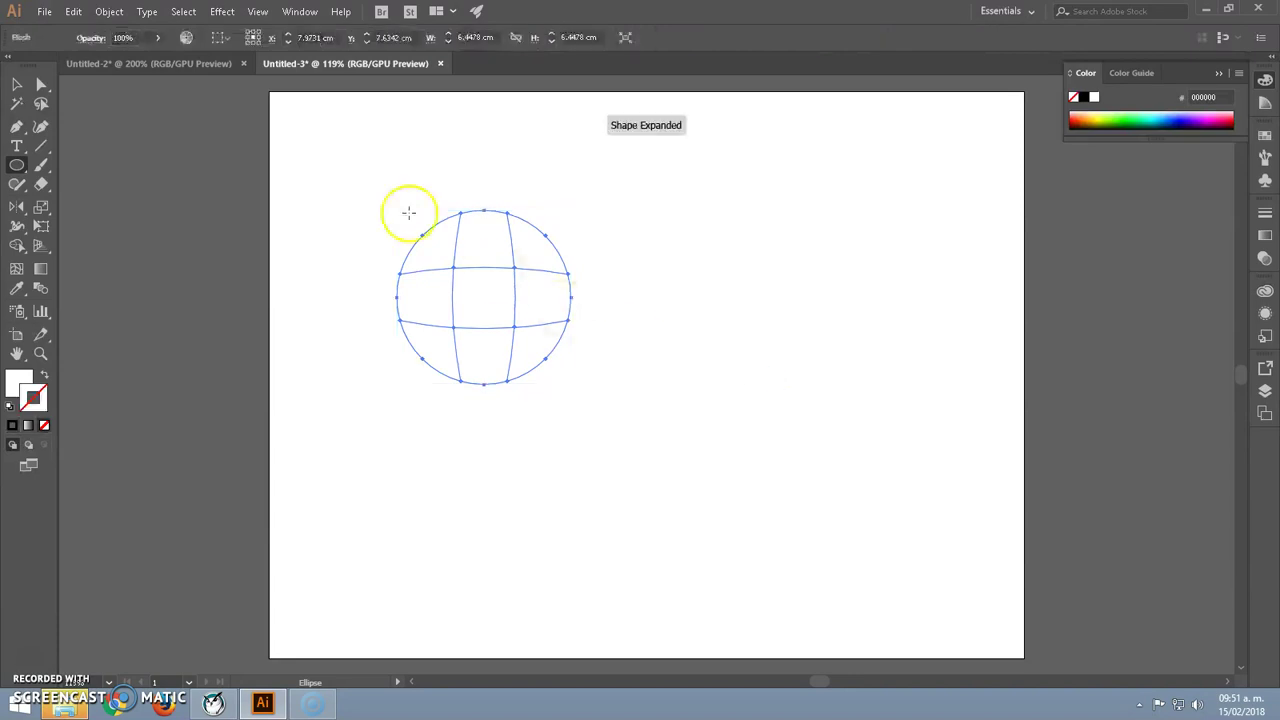
key("a")
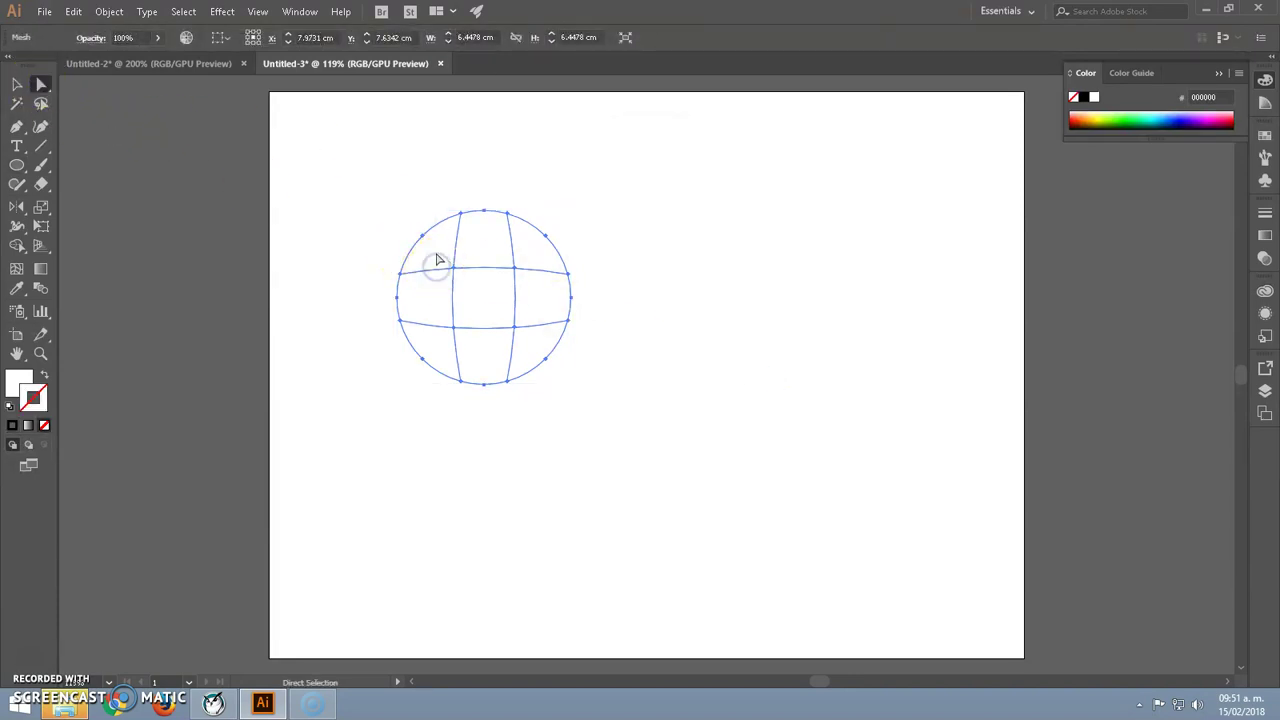
mouse_move(434, 257)
left_mouse_down()
mouse_move(483, 320)
mouse_move(452, 272)
left_mouse_up()
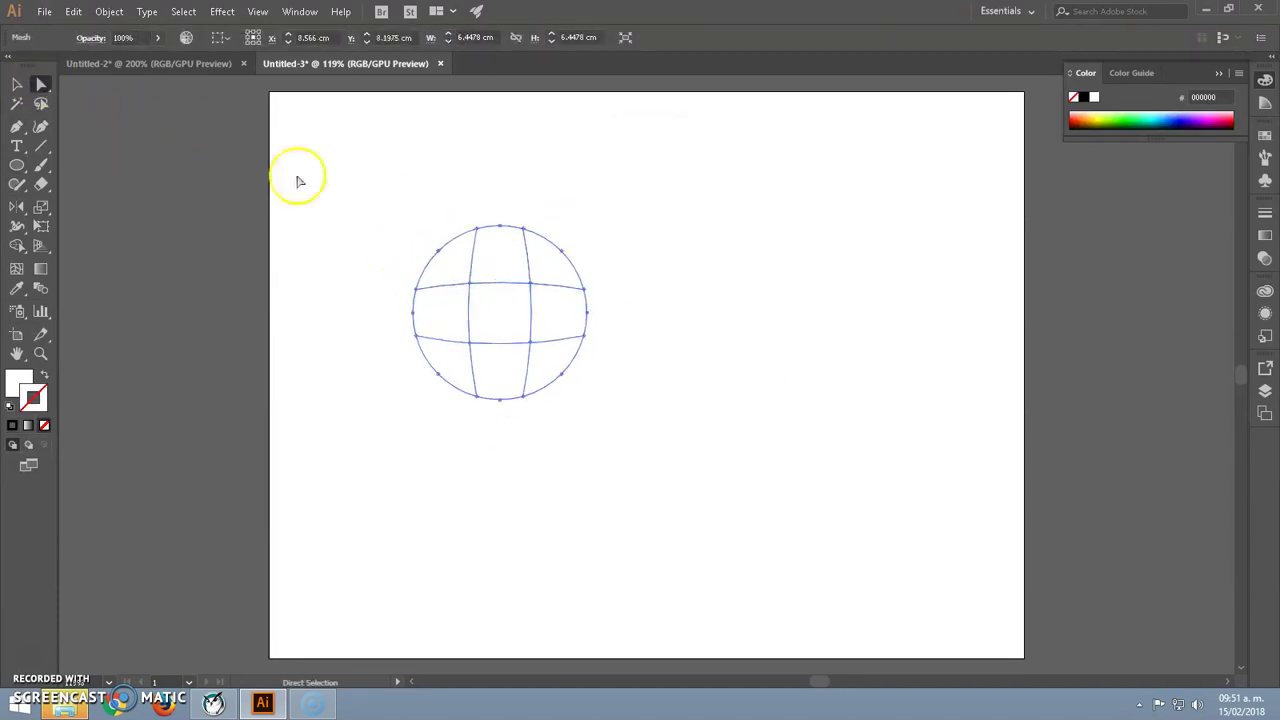
- Lasso the interior mesh points and colour them green
left_click(39, 104)
left_click_drag(540, 266, 441, 289)
left_click_drag(536, 269, 537, 266)
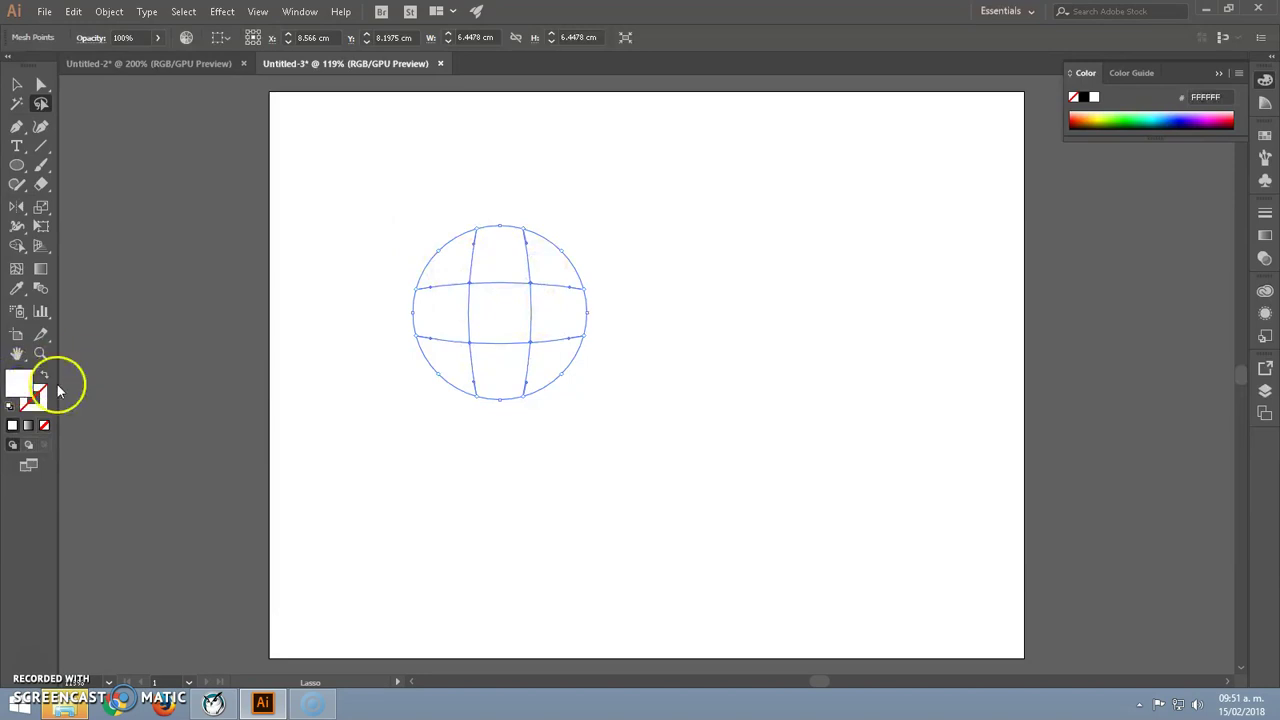
left_click(1125, 117)
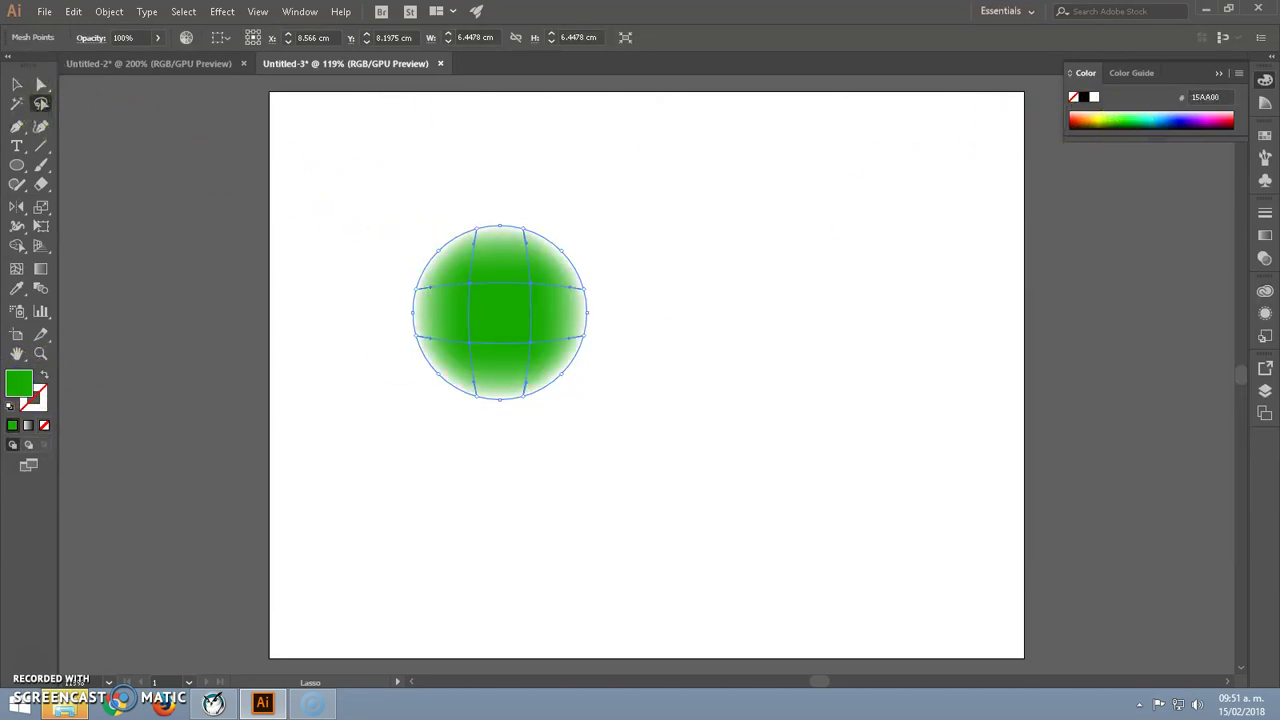
- Recolour the whole mesh circle teal
left_click(17, 84)
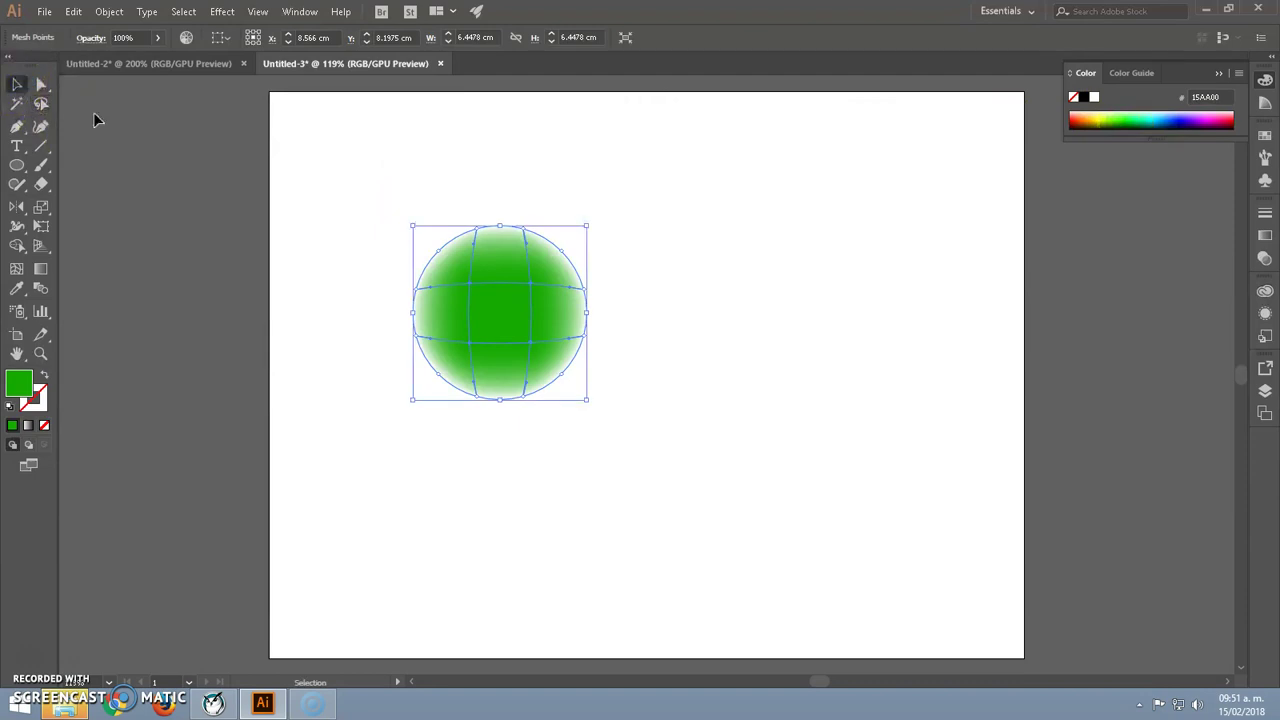
left_click(1123, 121)
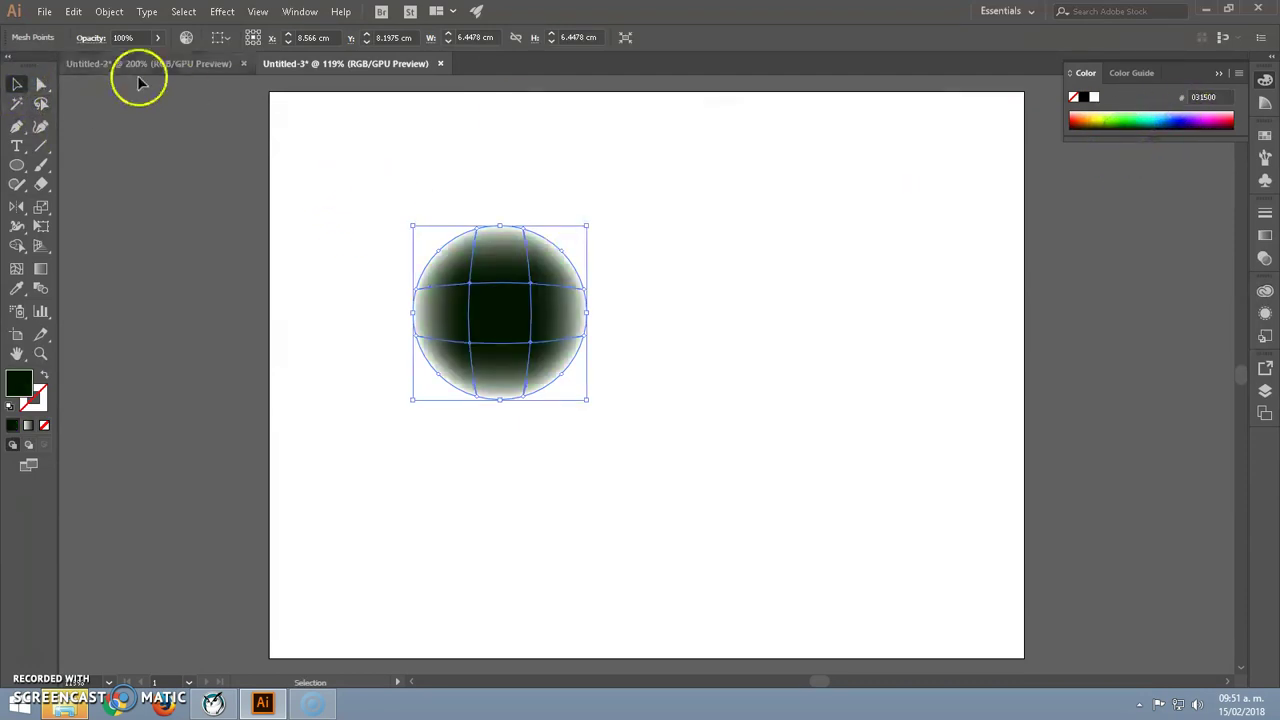
left_click(363, 150)
left_click(470, 246)
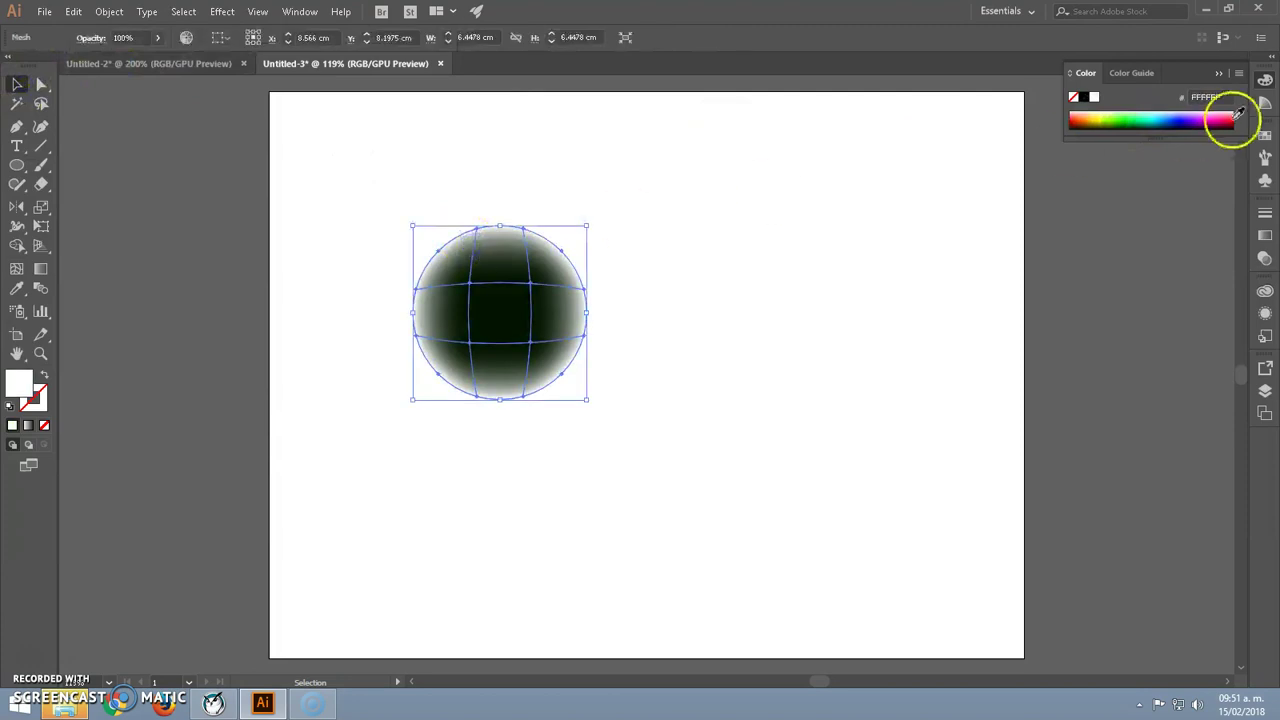
left_click(1148, 118)
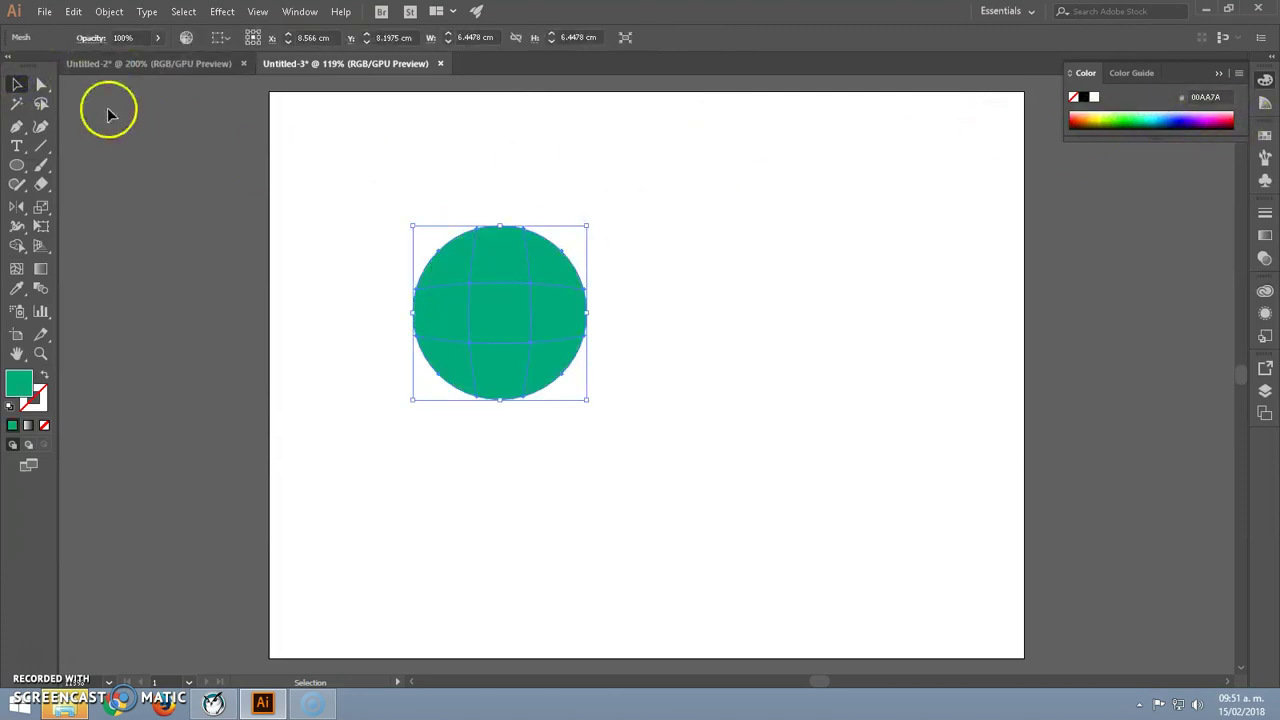
- Colour the inner mesh points bright green
left_click(41, 104)
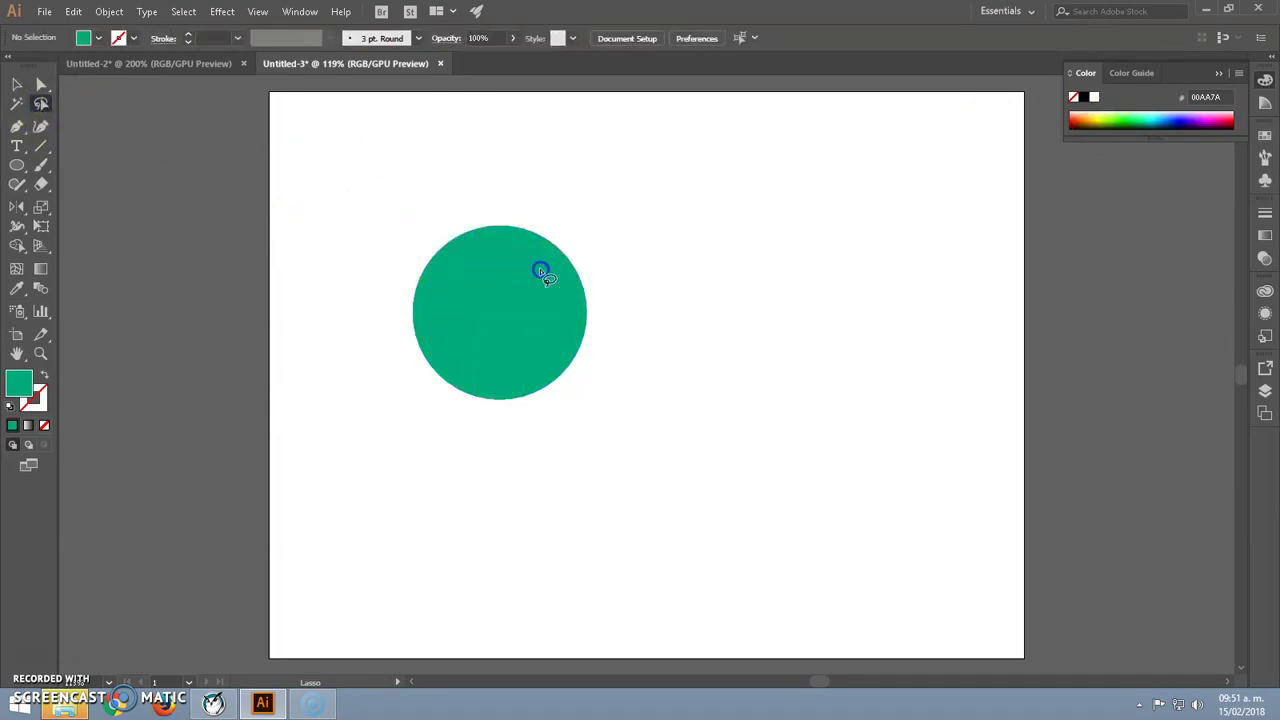
left_click_drag(549, 290, 543, 270)
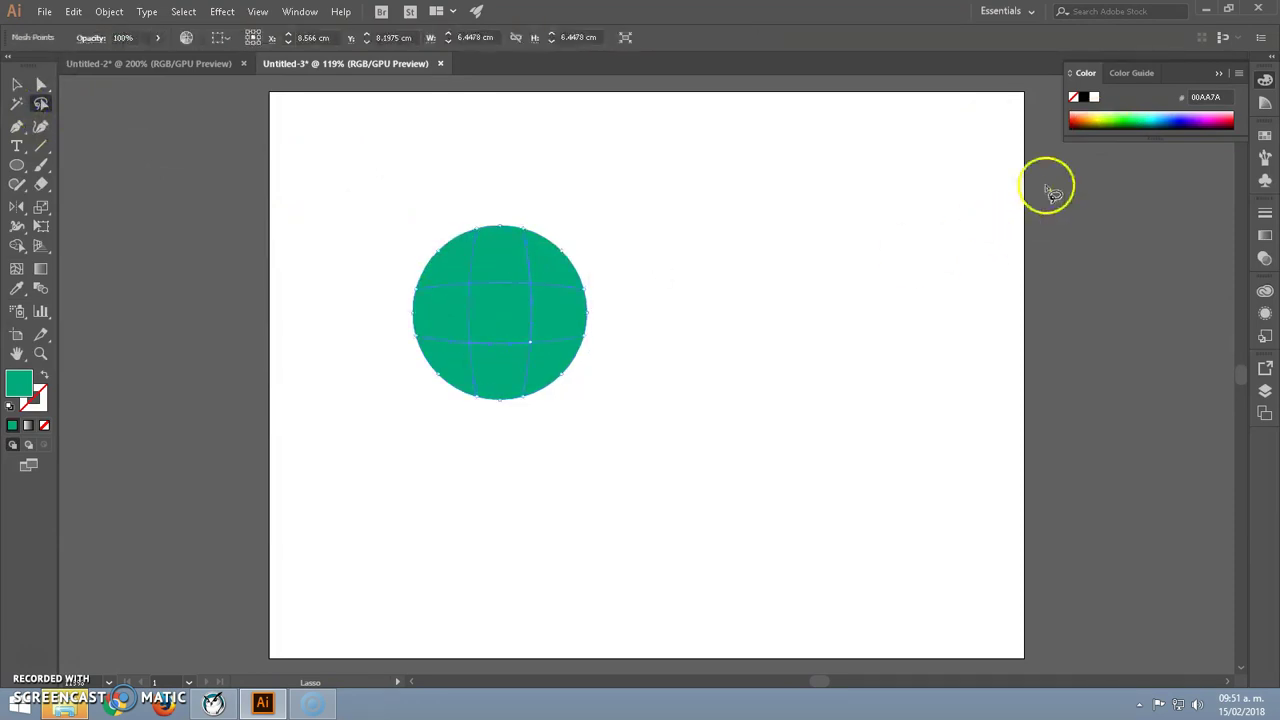
left_click(1111, 120)
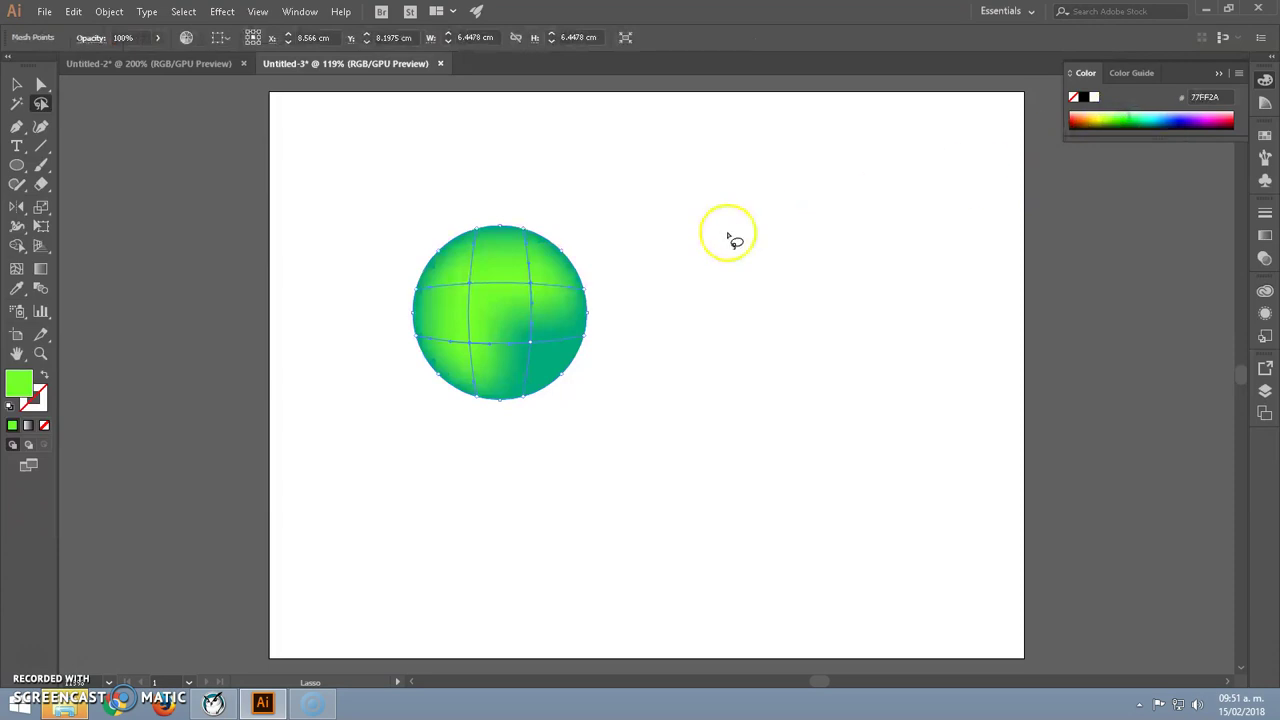
- Set a single lower-right mesh point to white FFFFFF as the highlight, then deselect
left_click(39, 87)
left_click(549, 351)
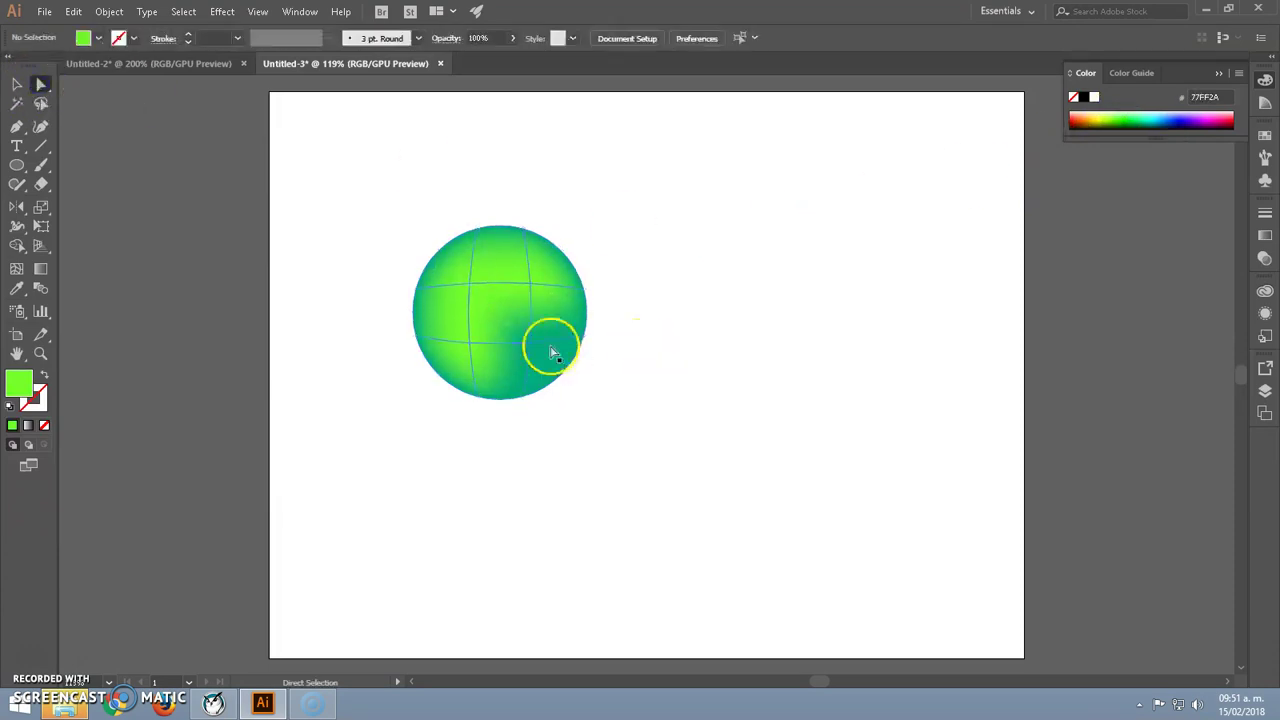
left_click(531, 343)
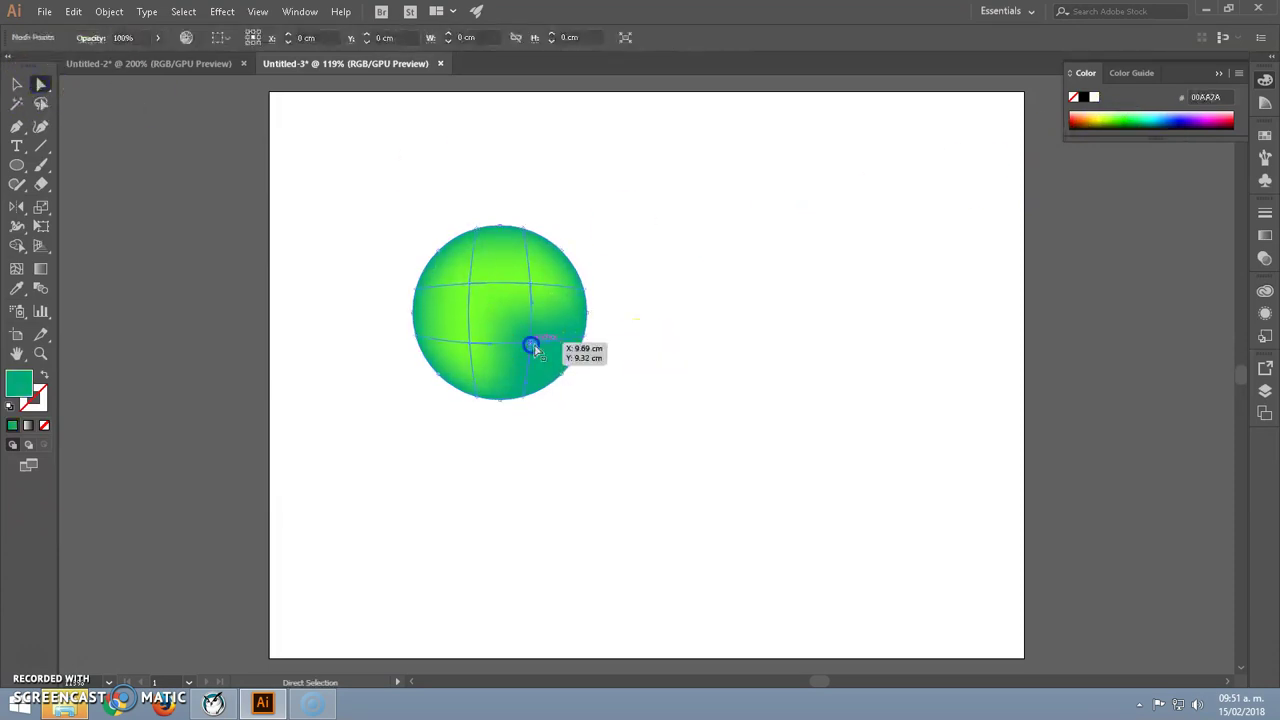
left_click(1111, 117)
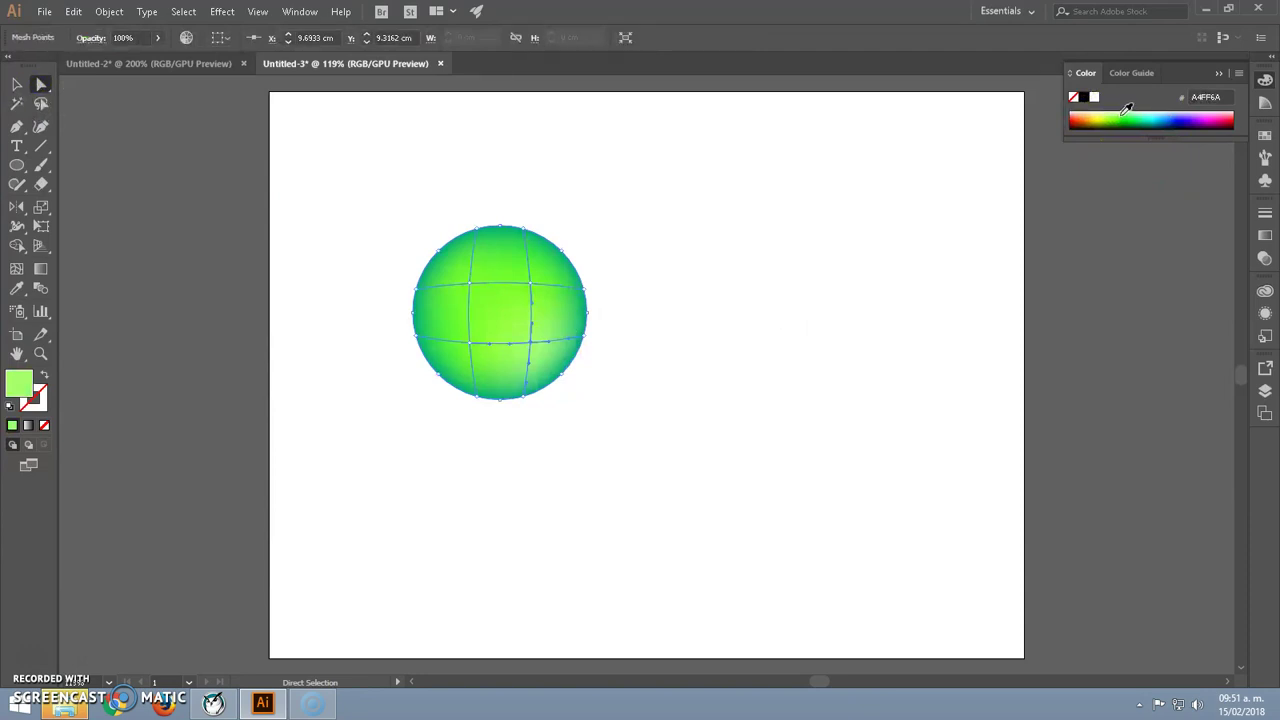
left_click(1096, 113)
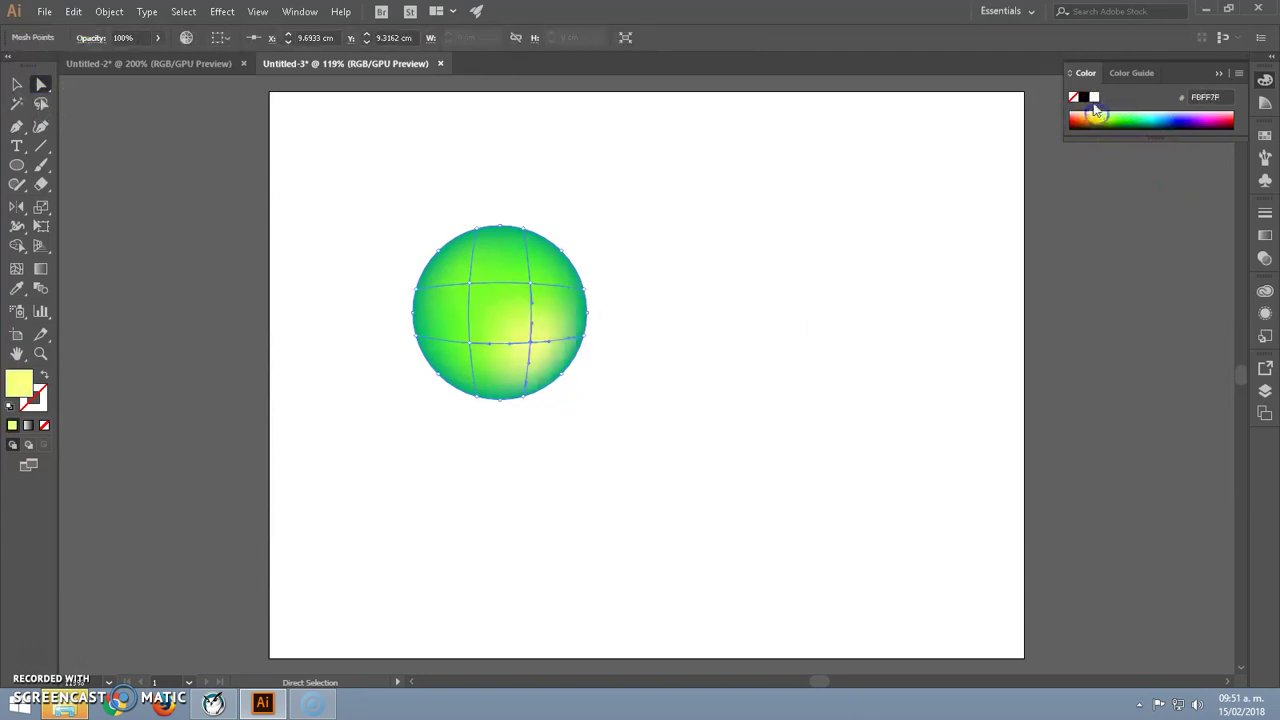
left_click(1095, 97)
left_click(17, 84)
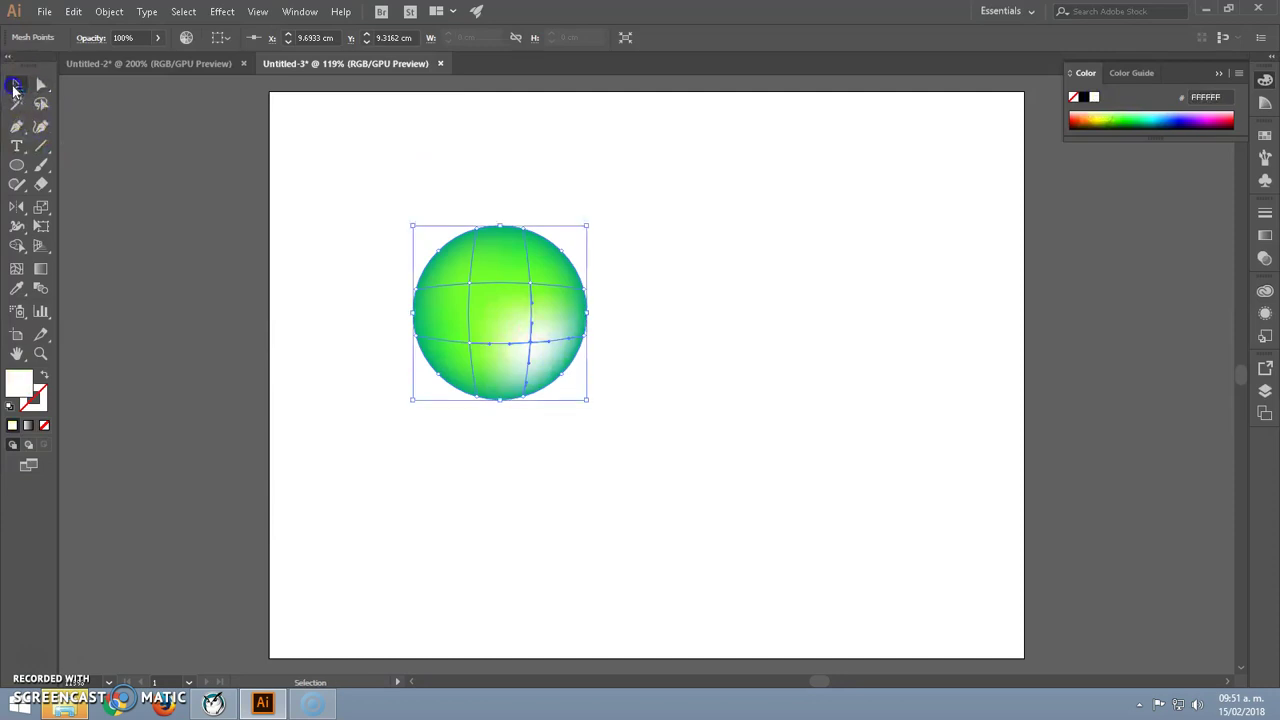
left_click(319, 178)
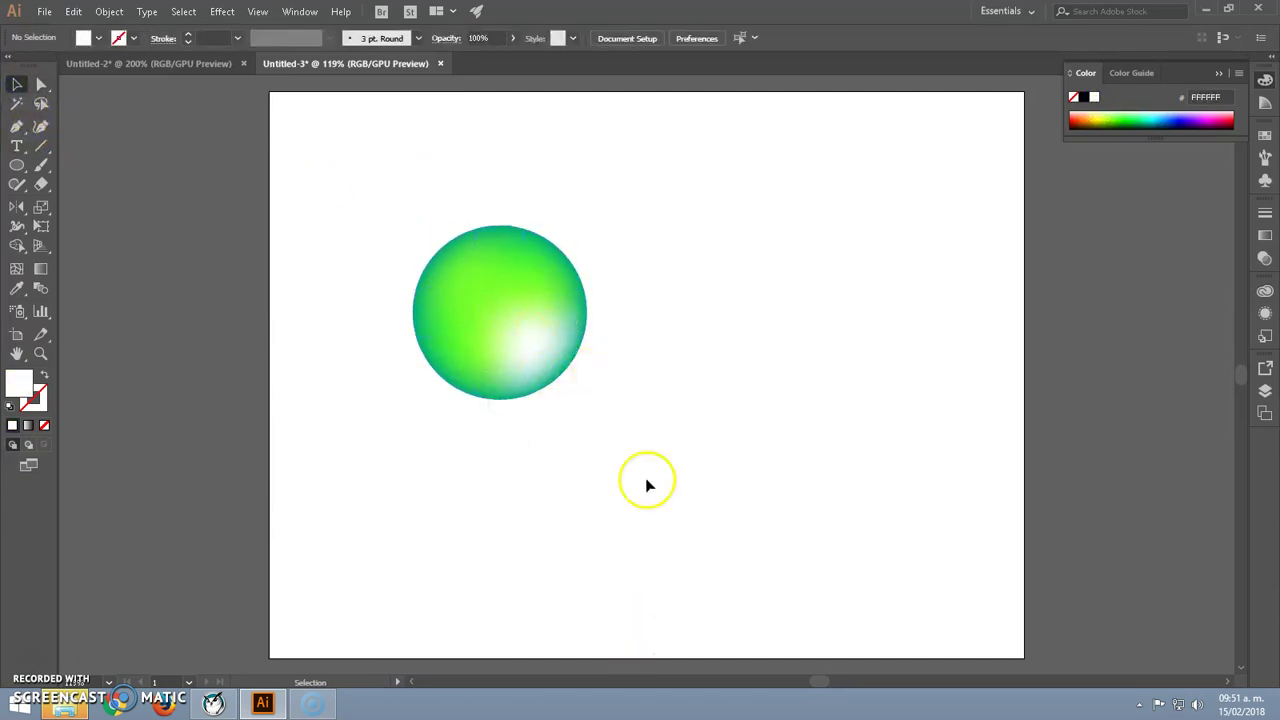
left_click(483, 352)
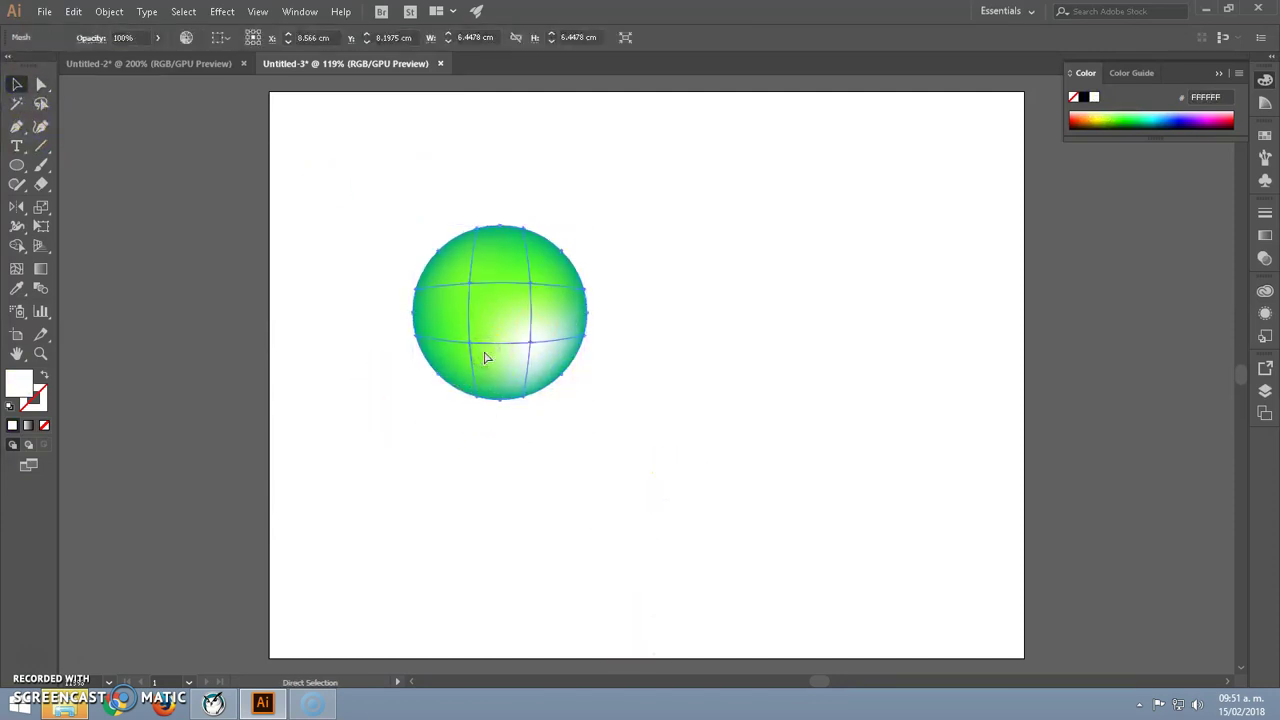
- Alt-drag a copy of the sphere below and squash it into a flat ellipse
left_click_drag(417, 261, 563, 323)
left_click_drag(646, 288, 640, 444)
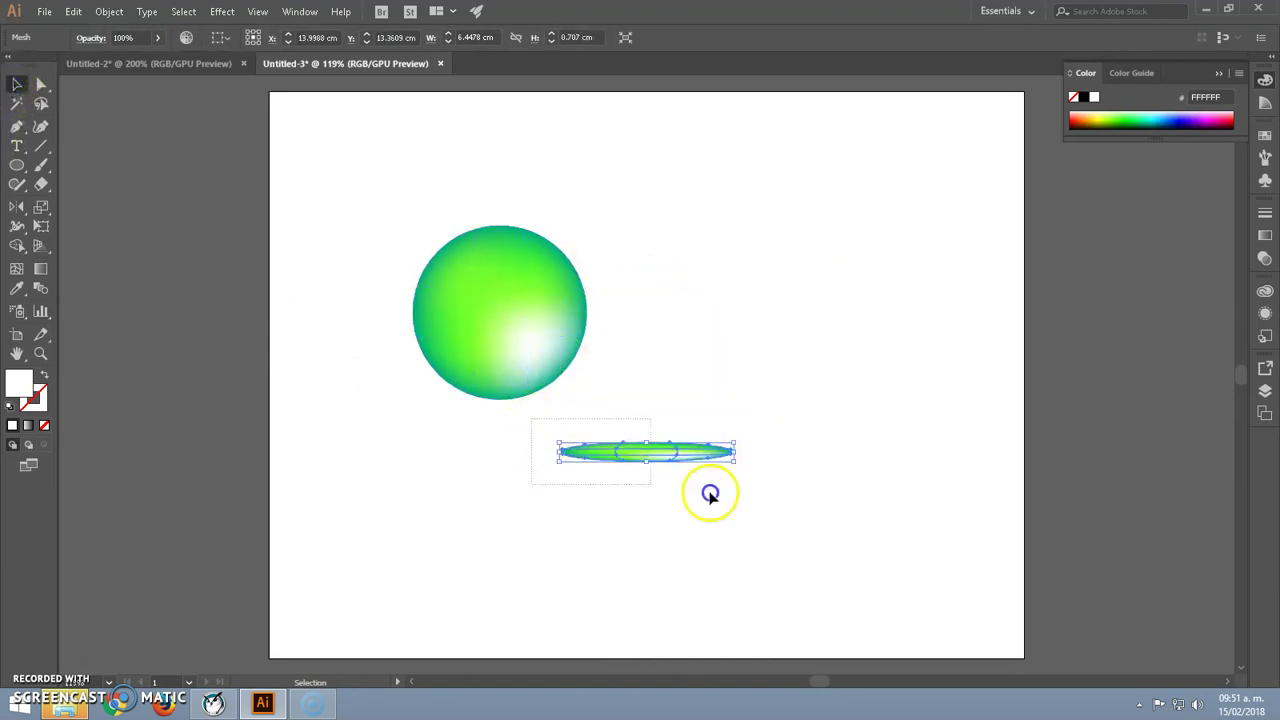
left_click(1087, 120)
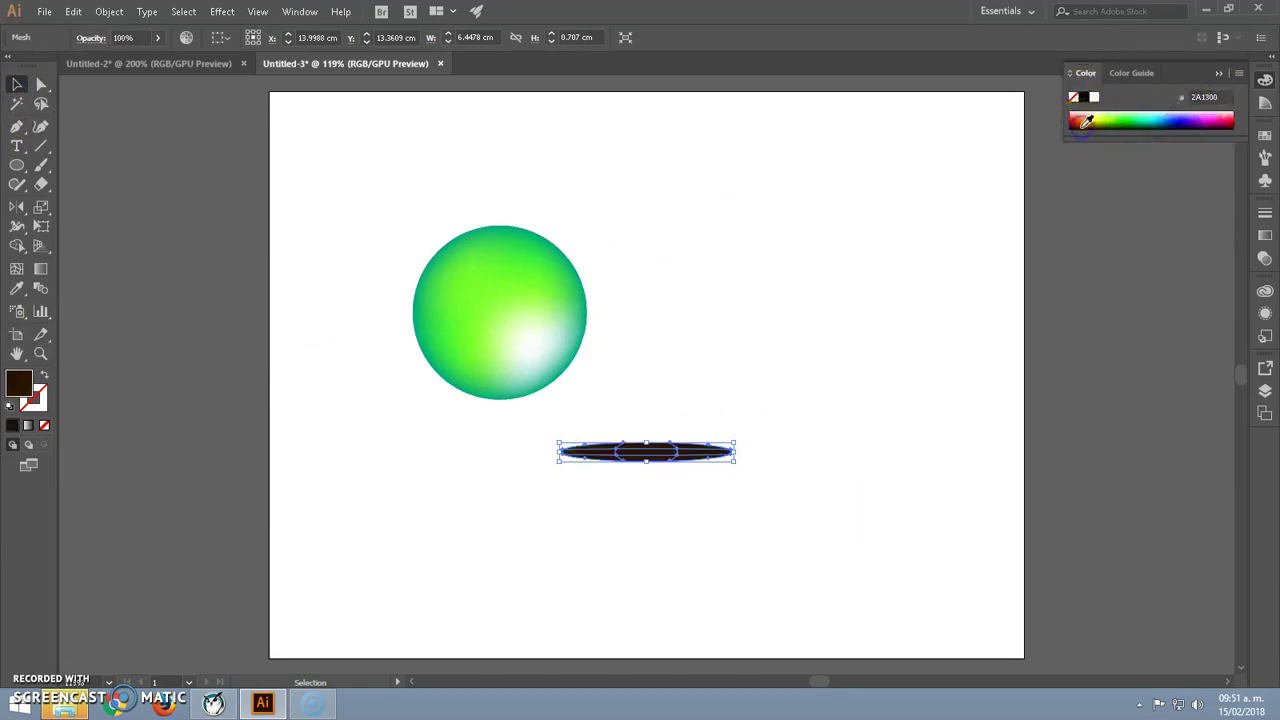
left_click(41, 353)
left_click_drag(643, 471, 948, 551)
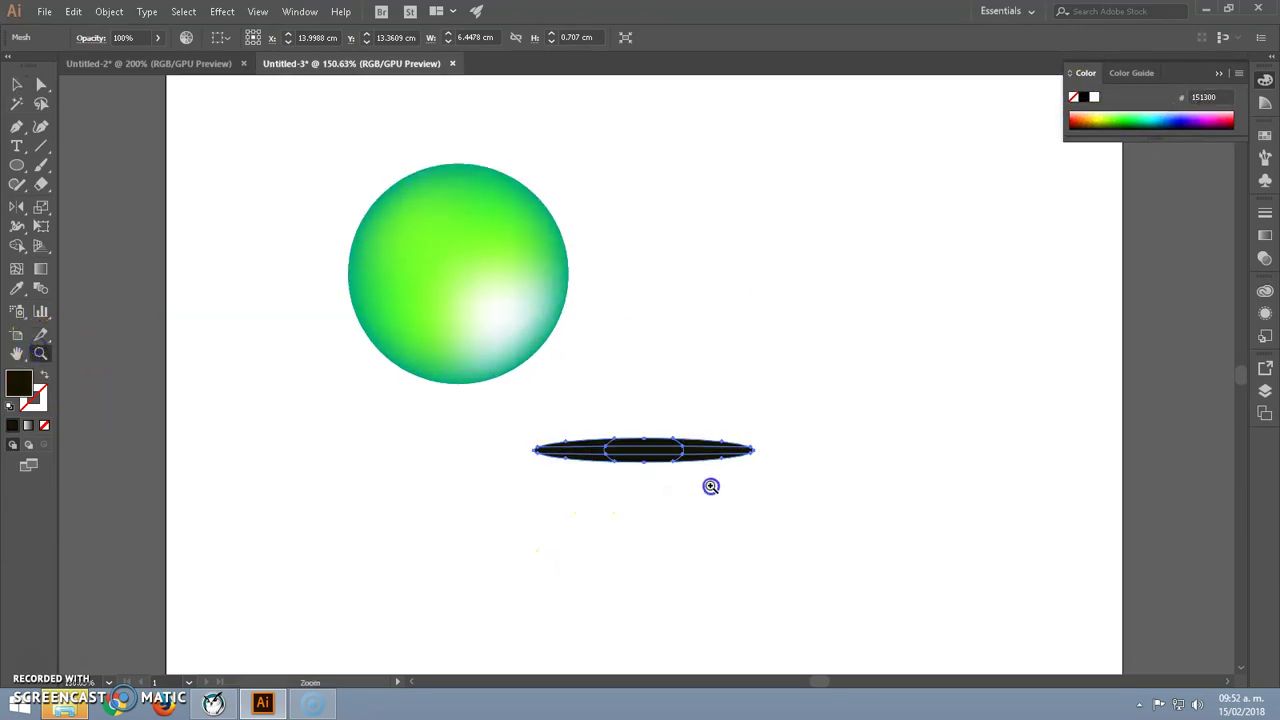
- Fill the flat ellipse with light grey CCCCCC
left_click(42, 105)
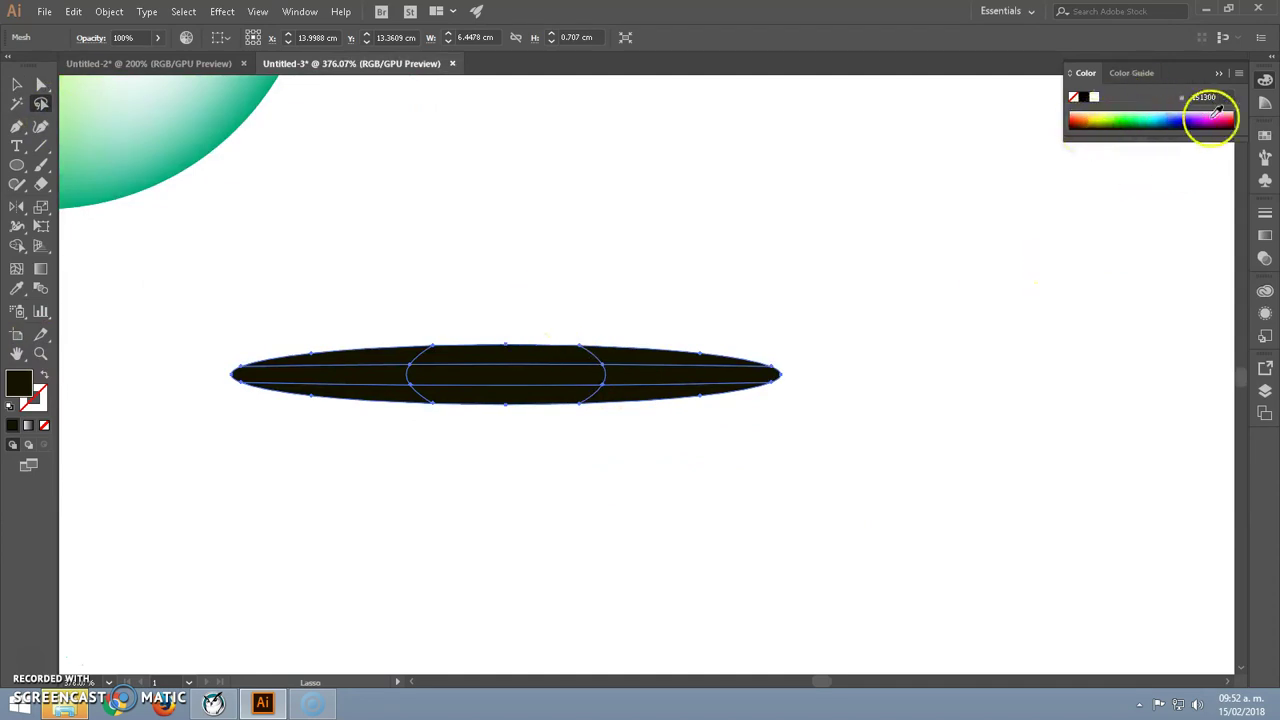
left_click_drag(1188, 205, 1186, 274)
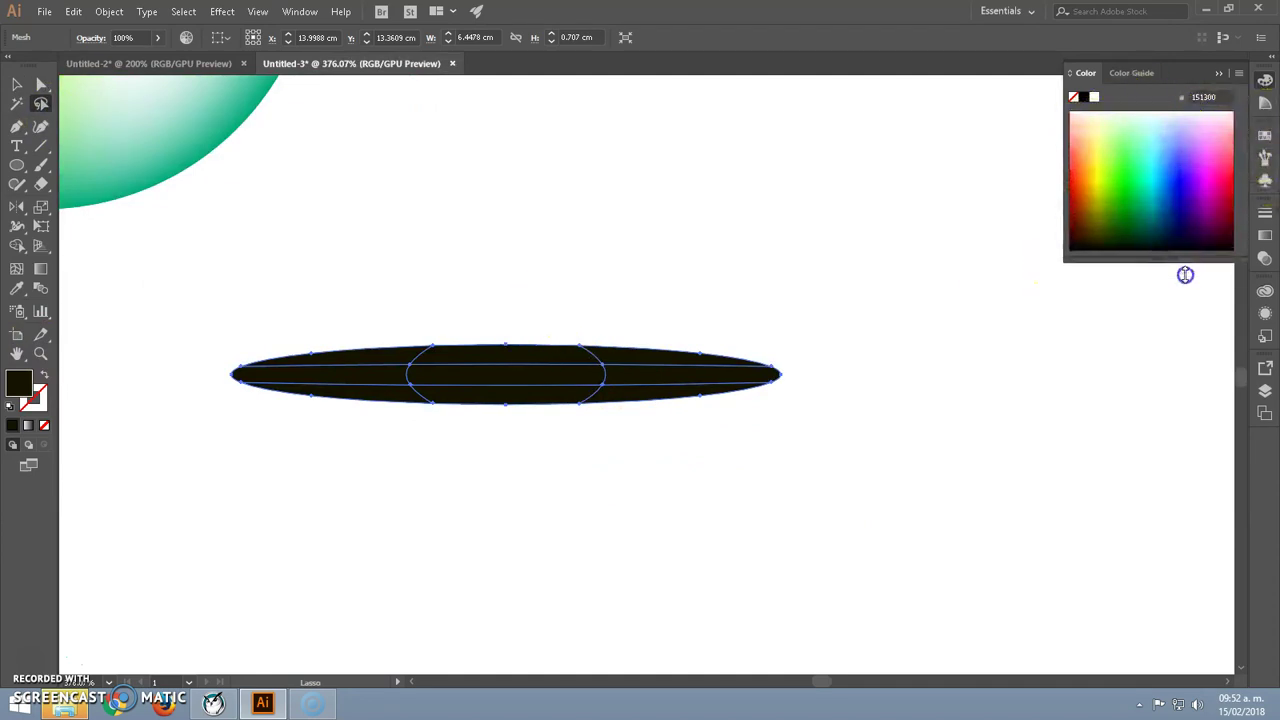
left_click(1083, 322)
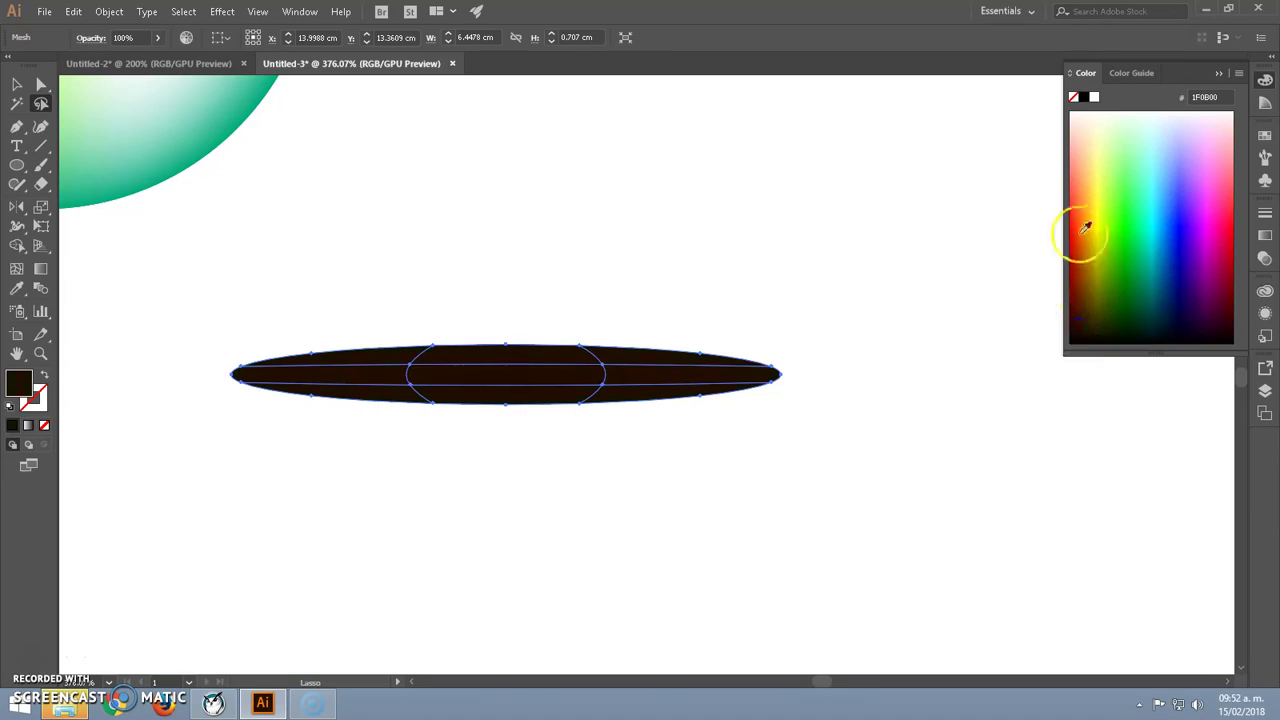
left_click(1079, 123)
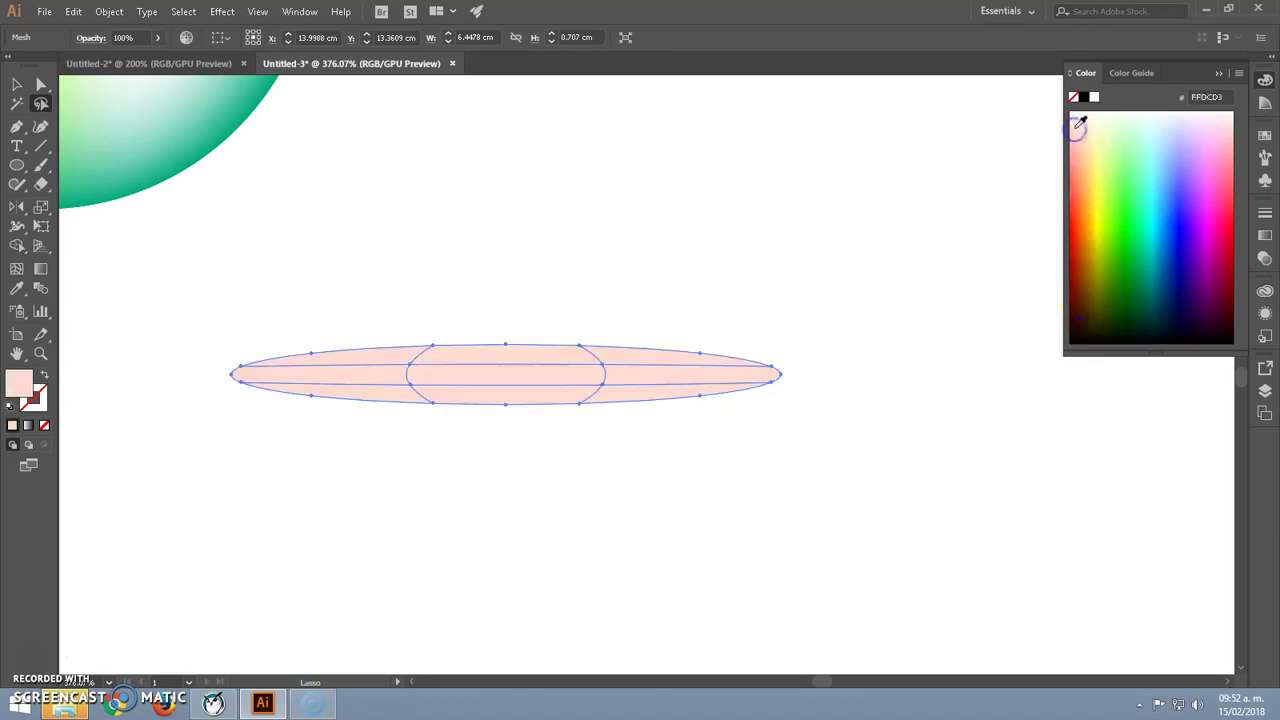
double_click(15, 381)
mouse_move(486, 280)
left_mouse_down()
mouse_move(415, 357)
mouse_move(399, 282)
left_mouse_up()
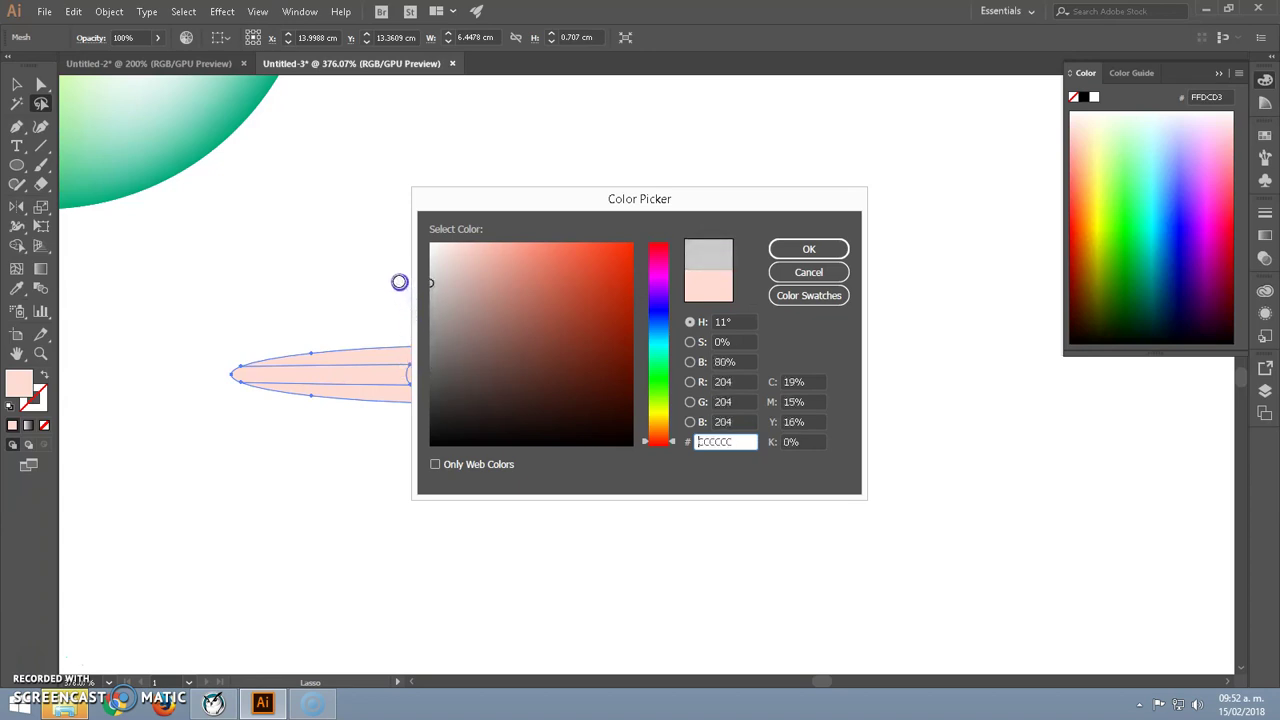
left_click(809, 250)
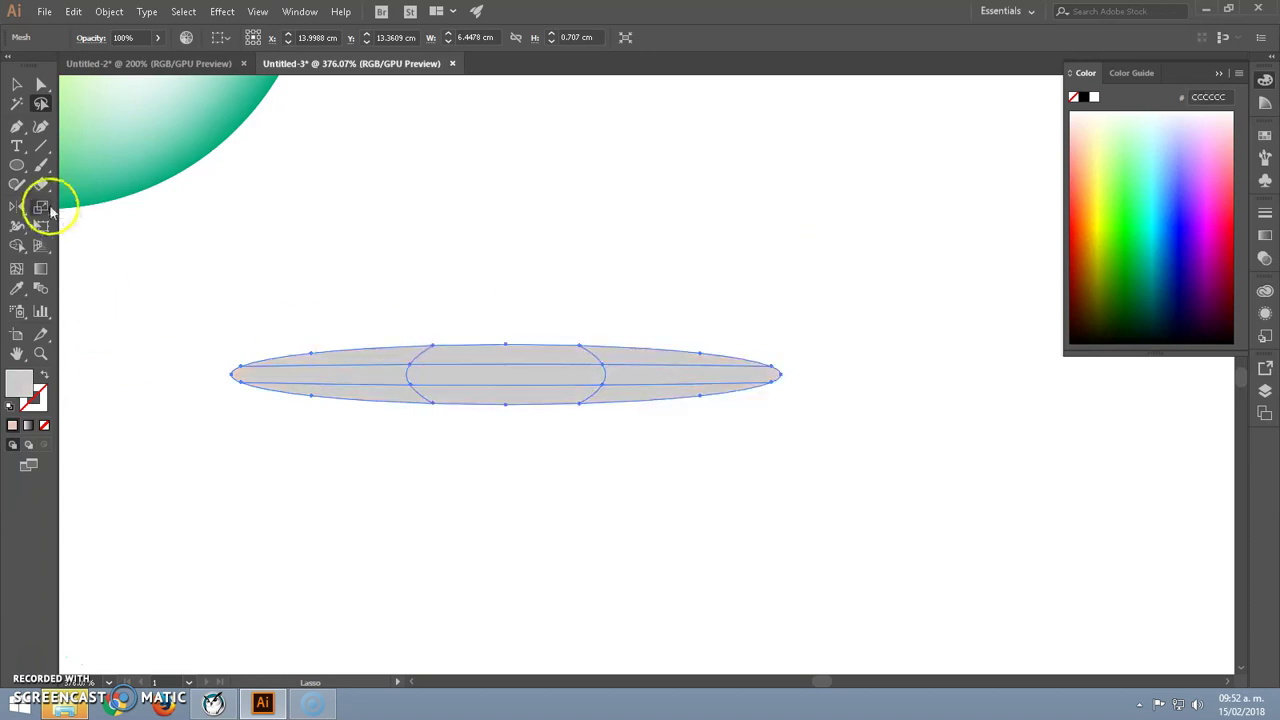
- Lasso the ellipse's centre mesh points and shade them dark grey 3D3D3D
left_click(41, 104)
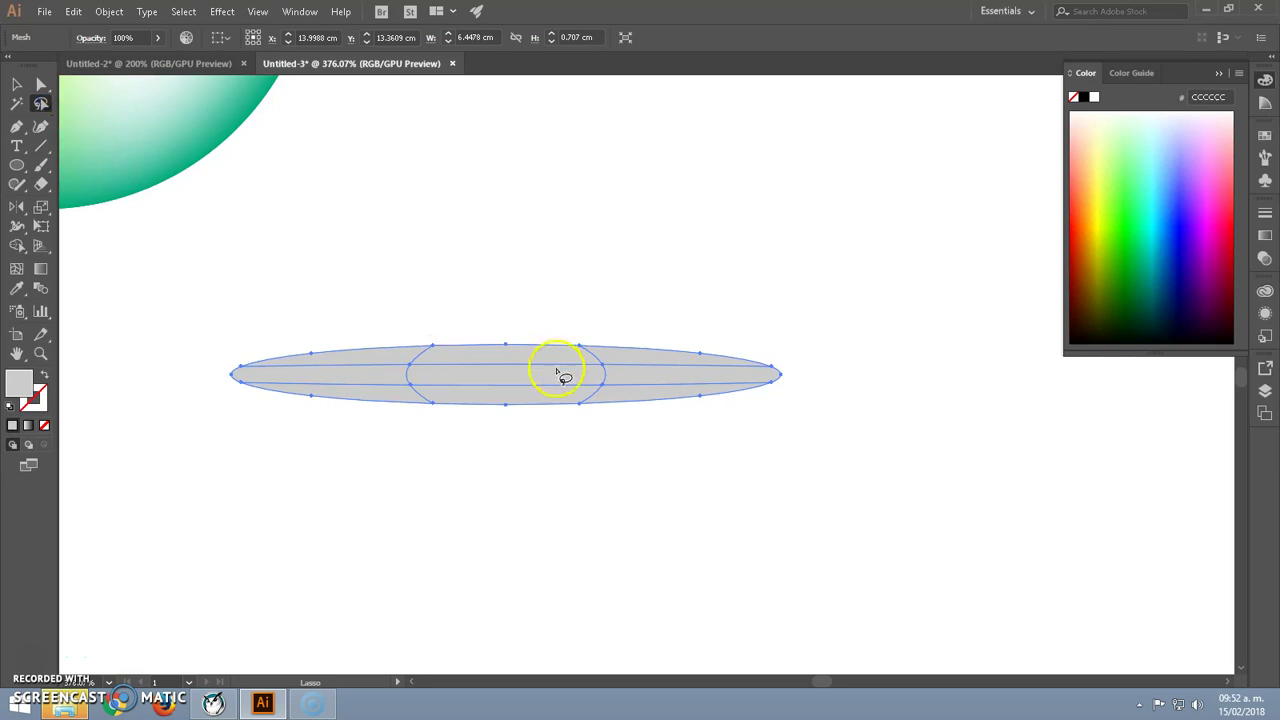
left_click_drag(563, 366, 625, 365)
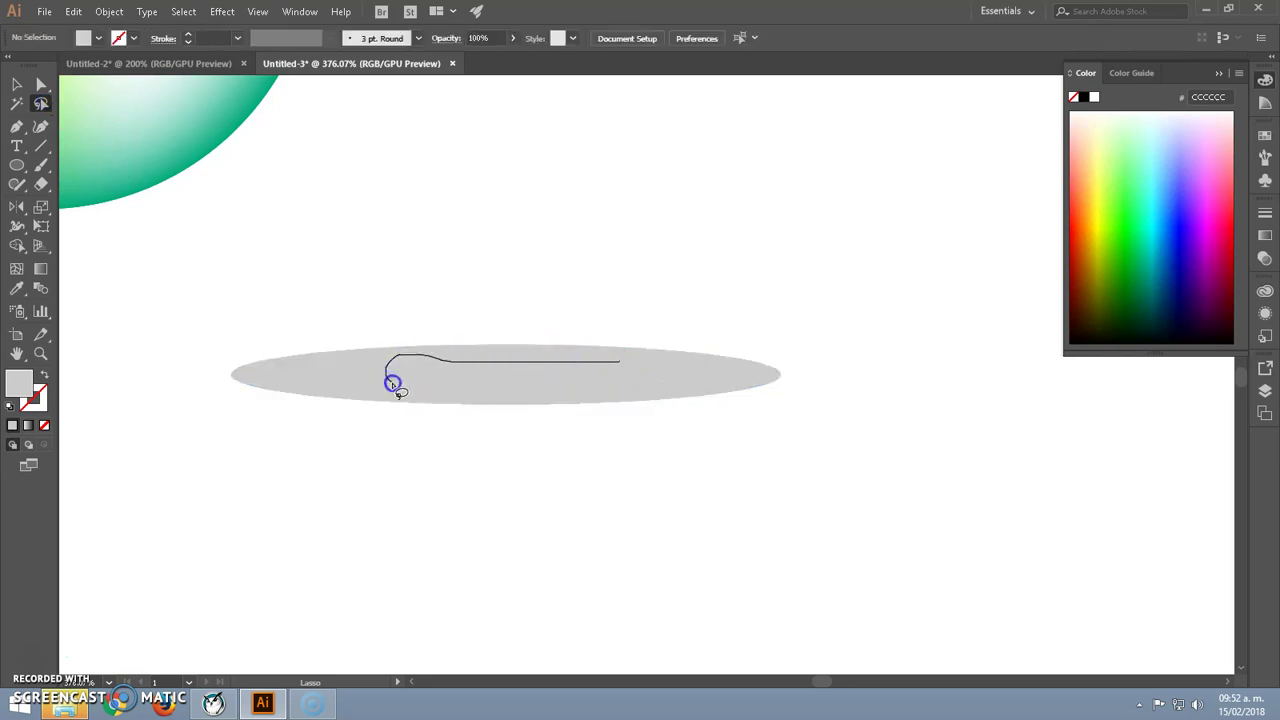
left_click_drag(609, 363, 586, 358)
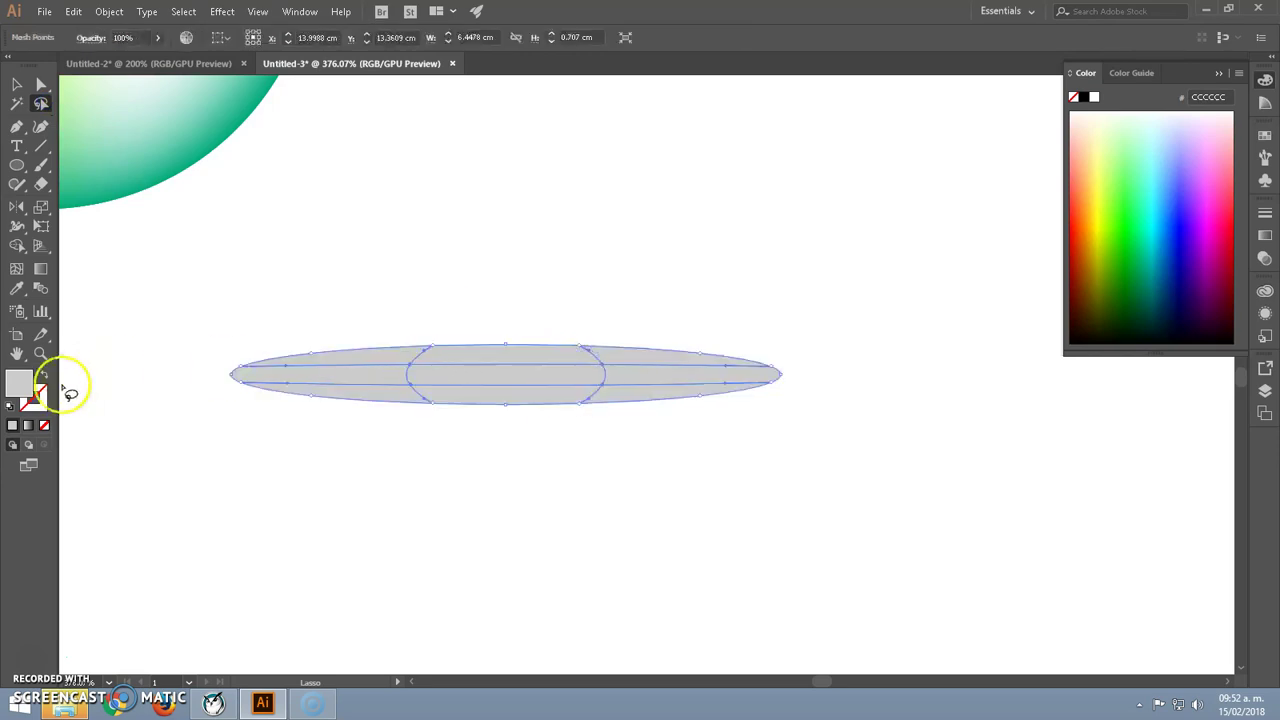
double_click(27, 385)
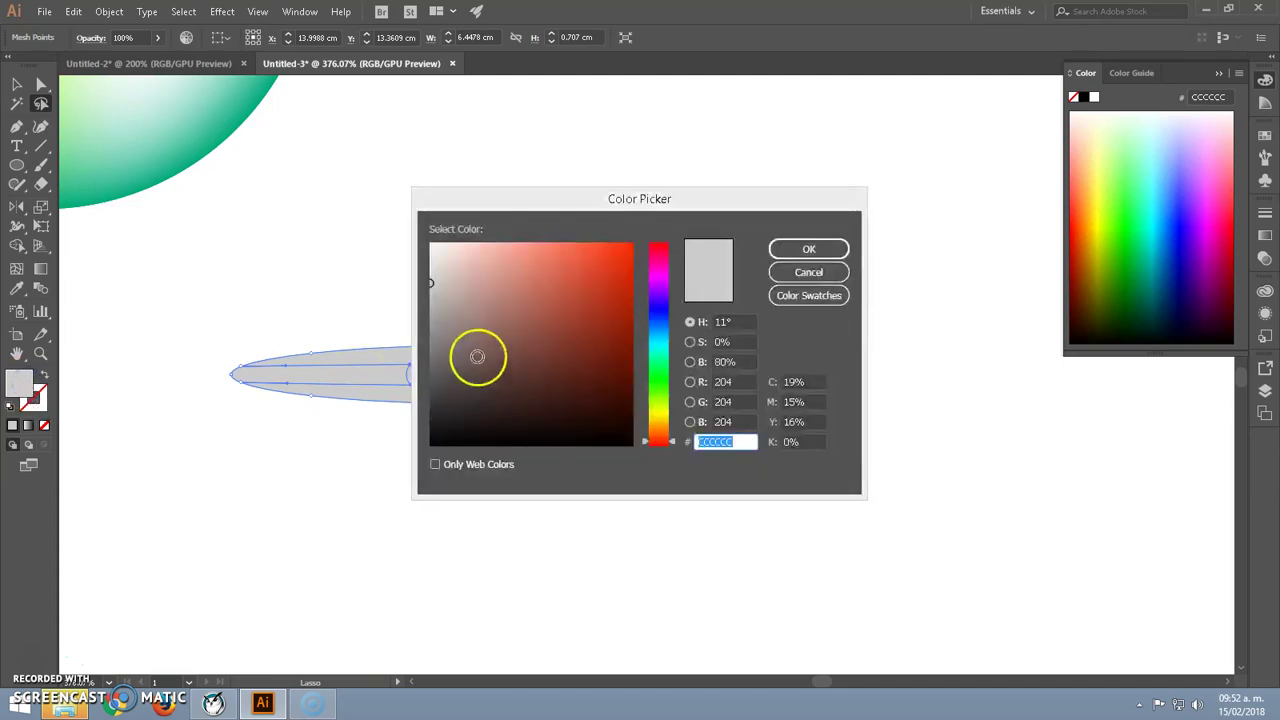
left_click_drag(440, 286, 408, 388)
left_click(809, 250)
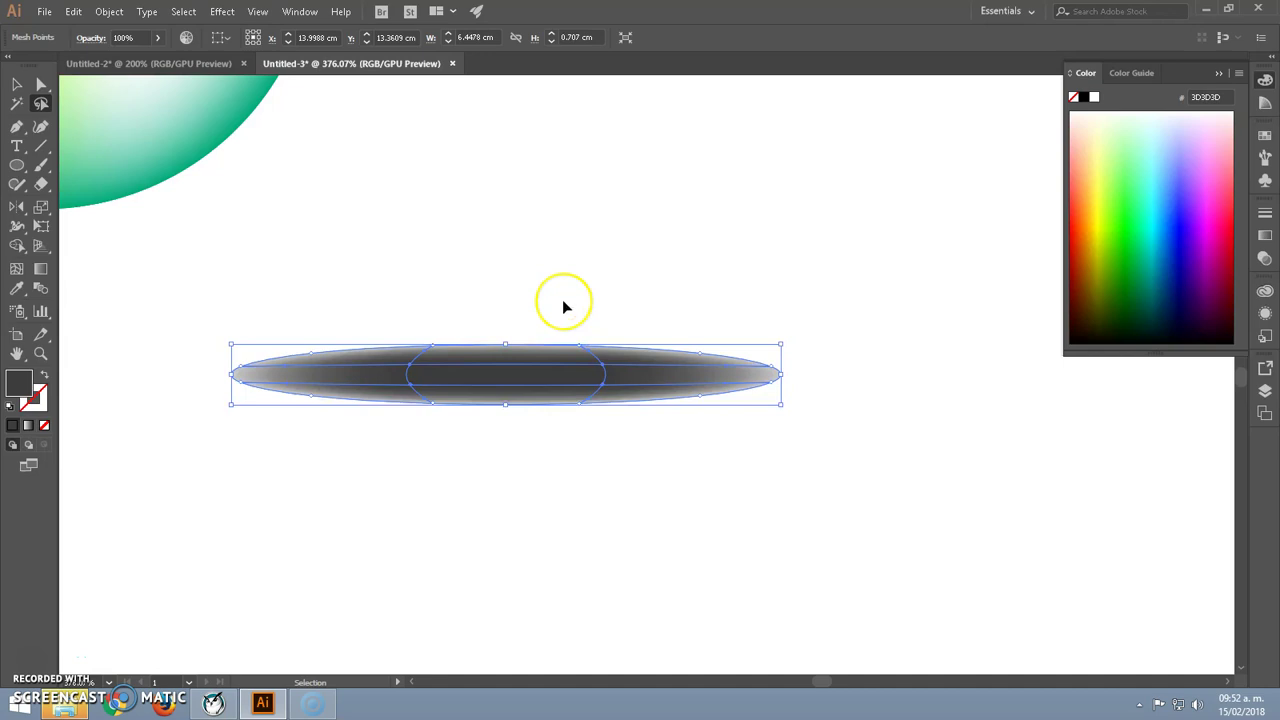
key("ctrl+minus")
key("ctrl+minus")
key("ctrl+minus")
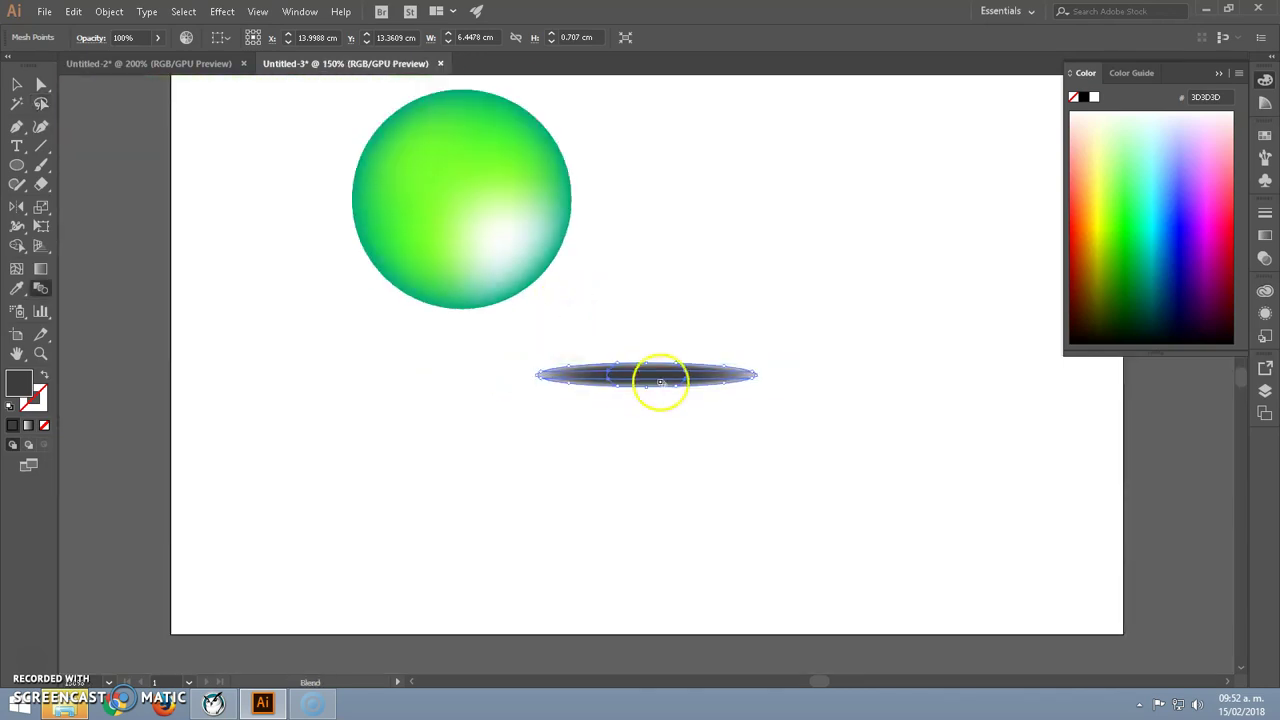
- Move the shadow ellipse to sit just below the sphere
key("w")
left_click(16, 84)
mouse_move(617, 375)
left_mouse_down()
mouse_move(425, 305)
mouse_move(443, 300)
left_mouse_up()
left_click(665, 255)
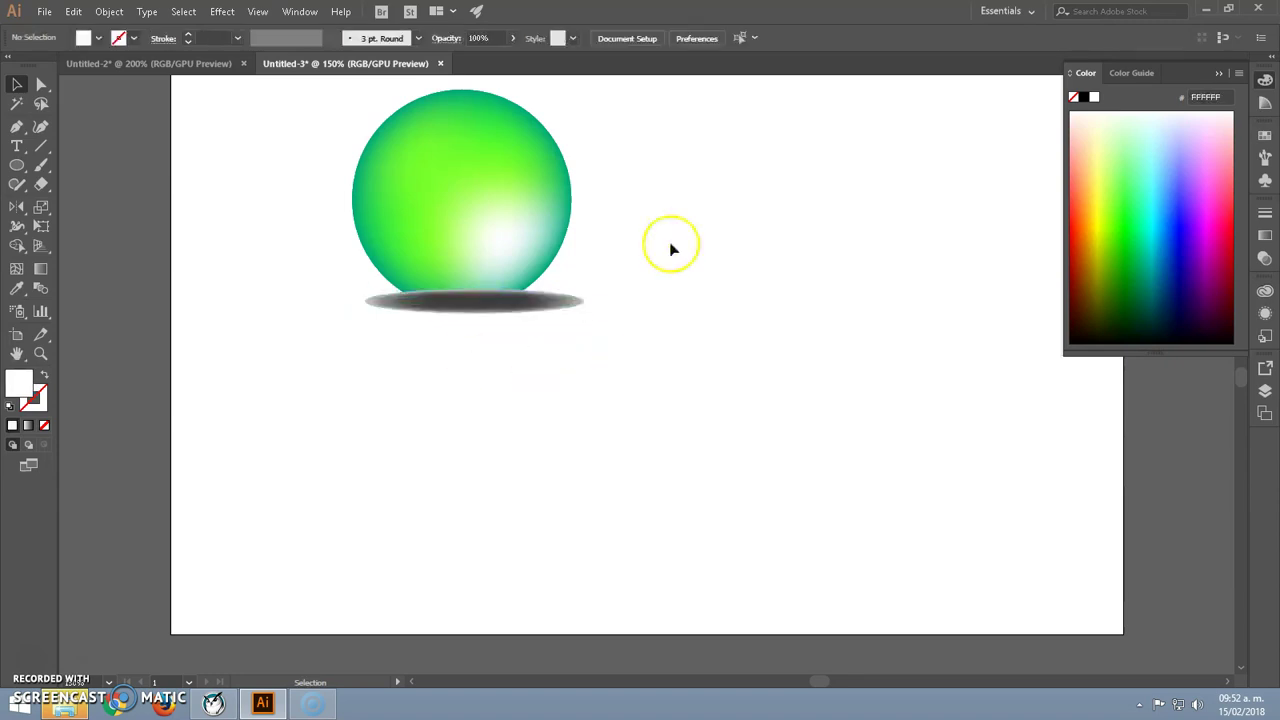
key("F7")
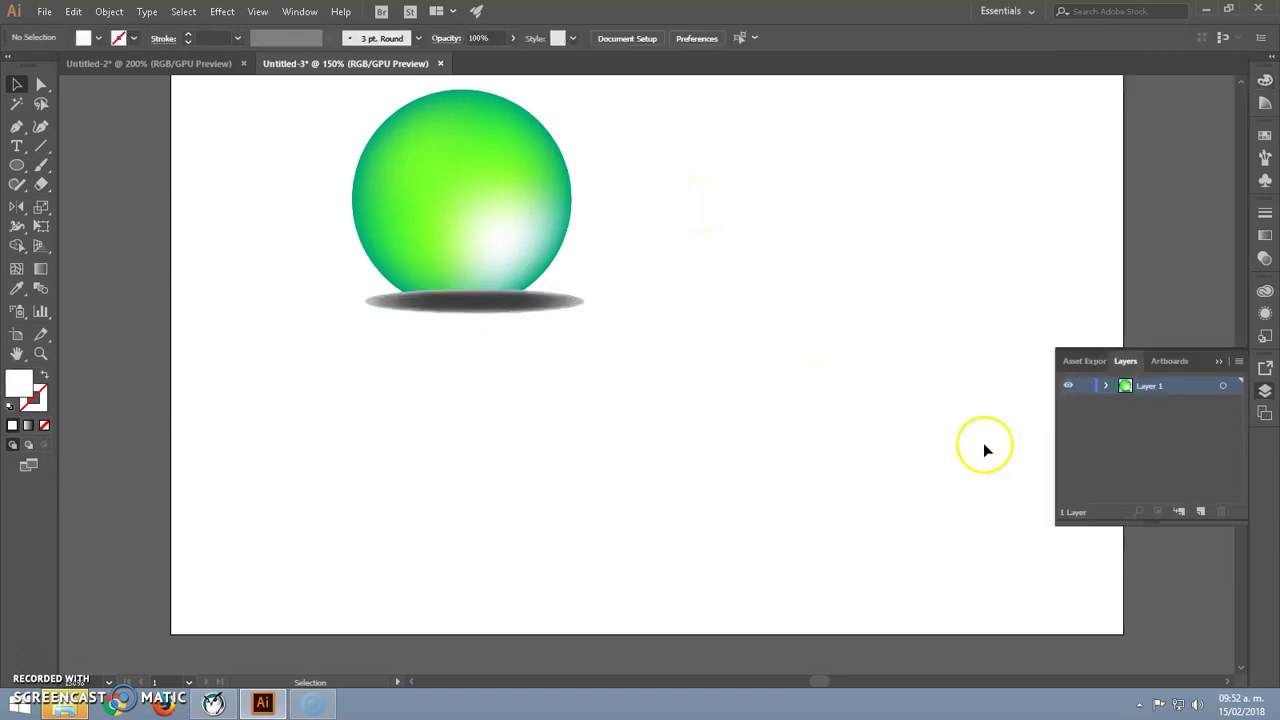
left_click(492, 313)
left_click_drag(490, 309, 495, 352)
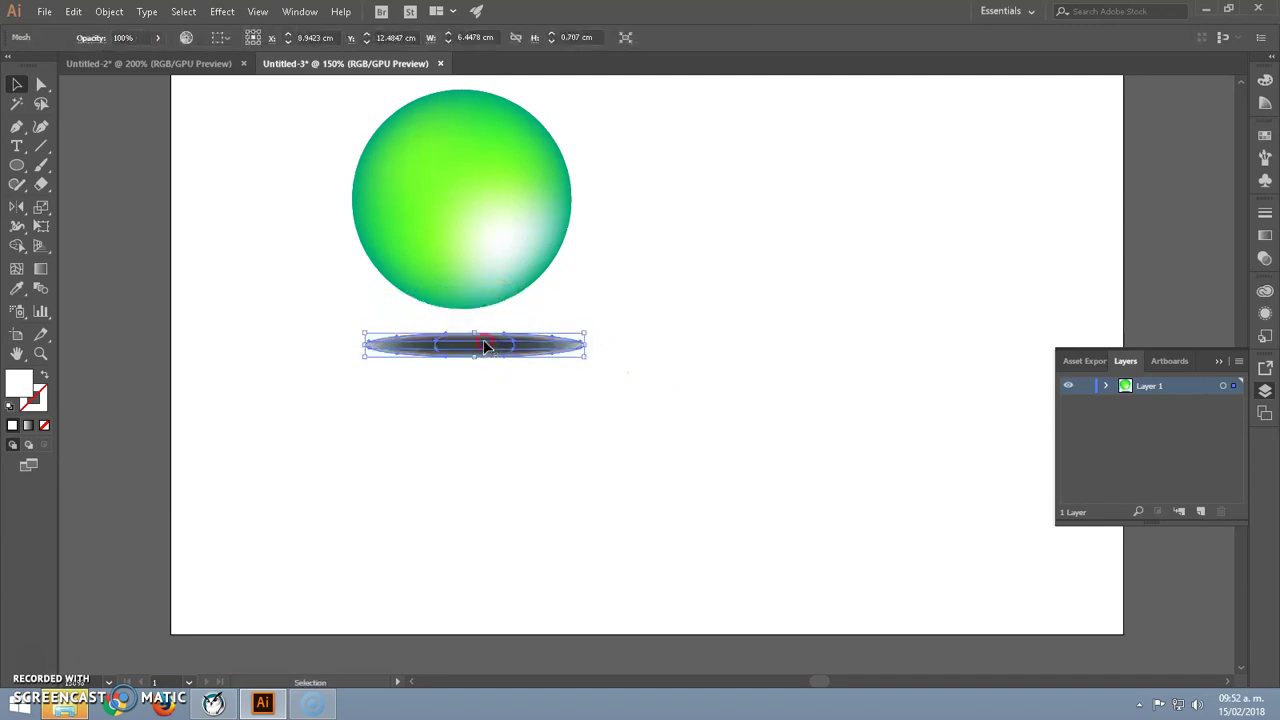
- Send the shadow backward behind the sphere and shrink it to fit
right_click(486, 345)
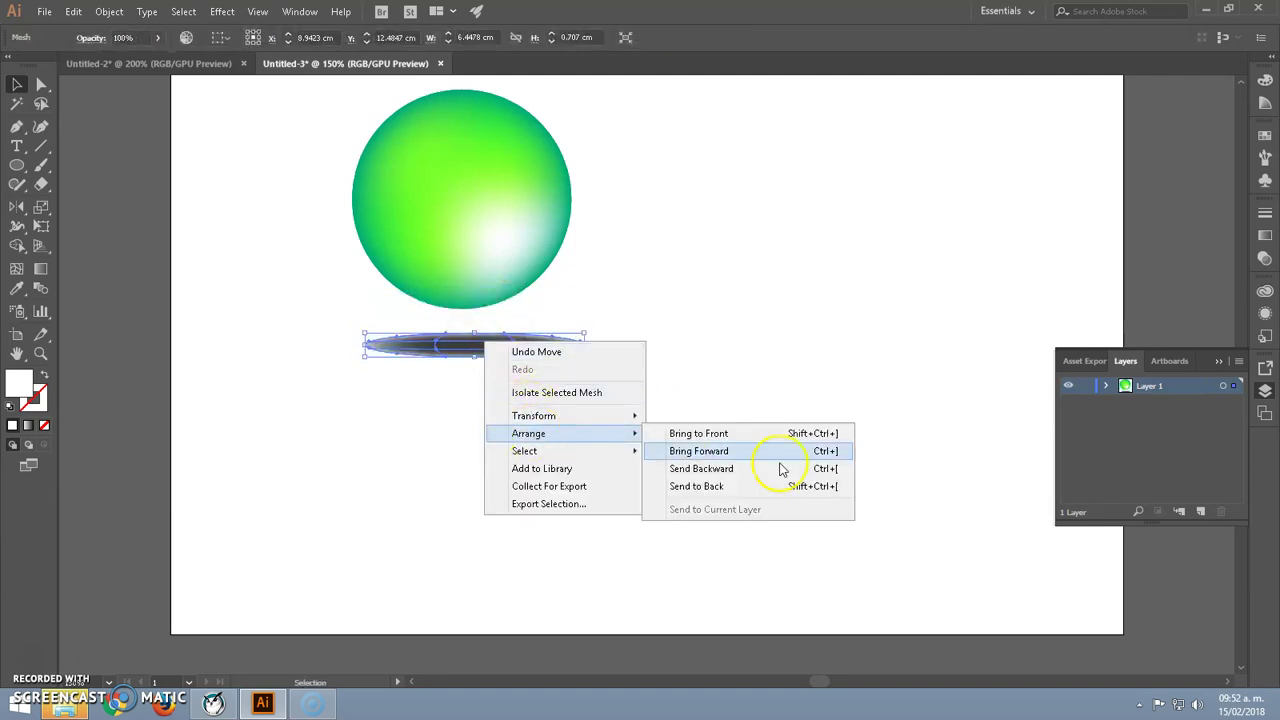
left_click(733, 478)
mouse_move(466, 343)
left_mouse_down()
mouse_move(476, 311)
mouse_move(500, 306)
left_mouse_up()
left_click(640, 314)
- Narrow the shadow to about 3.22 × 0.31 cm and nudge it right to centre it
left_click(629, 300)
left_click(566, 300)
left_click_drag(574, 293, 541, 303)
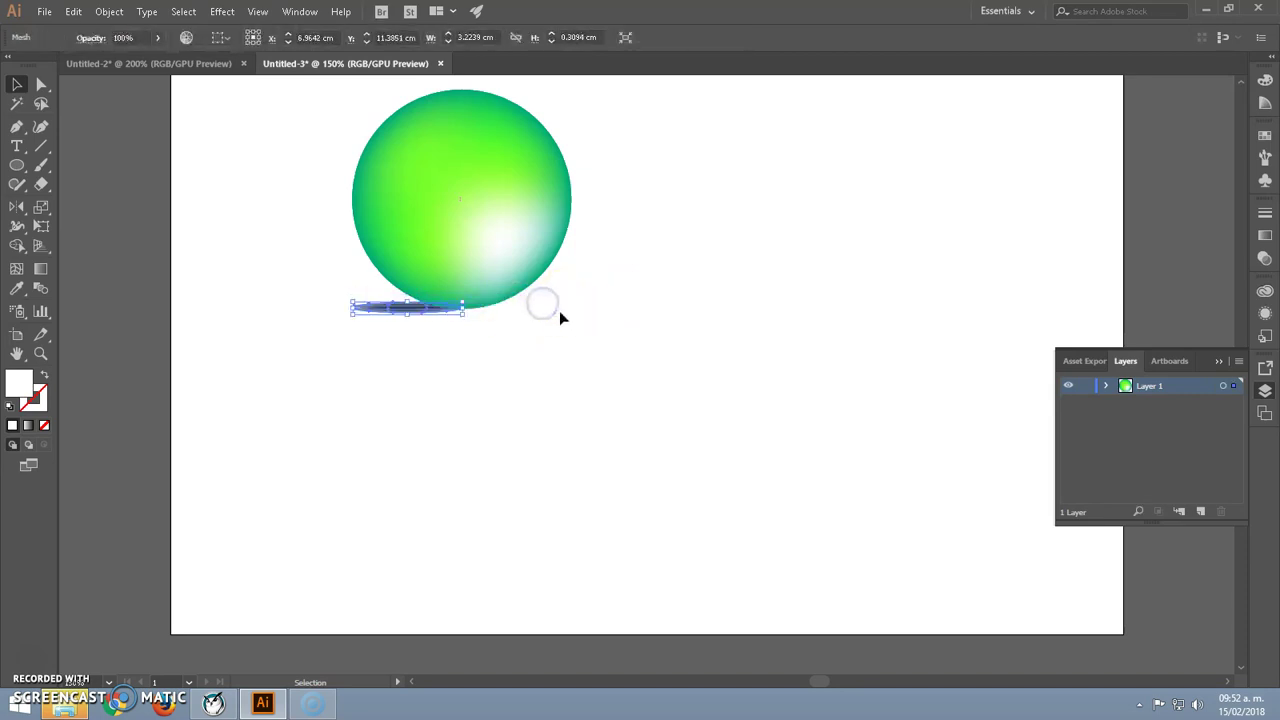
key("Right")
key("Right")
key("Right")
key("Right")
key("Right")
key("Right")
key("Right")
key("Right")
key("Right")
key("Right")
key("Right")
key("Right")
key("Right")
key("Right")
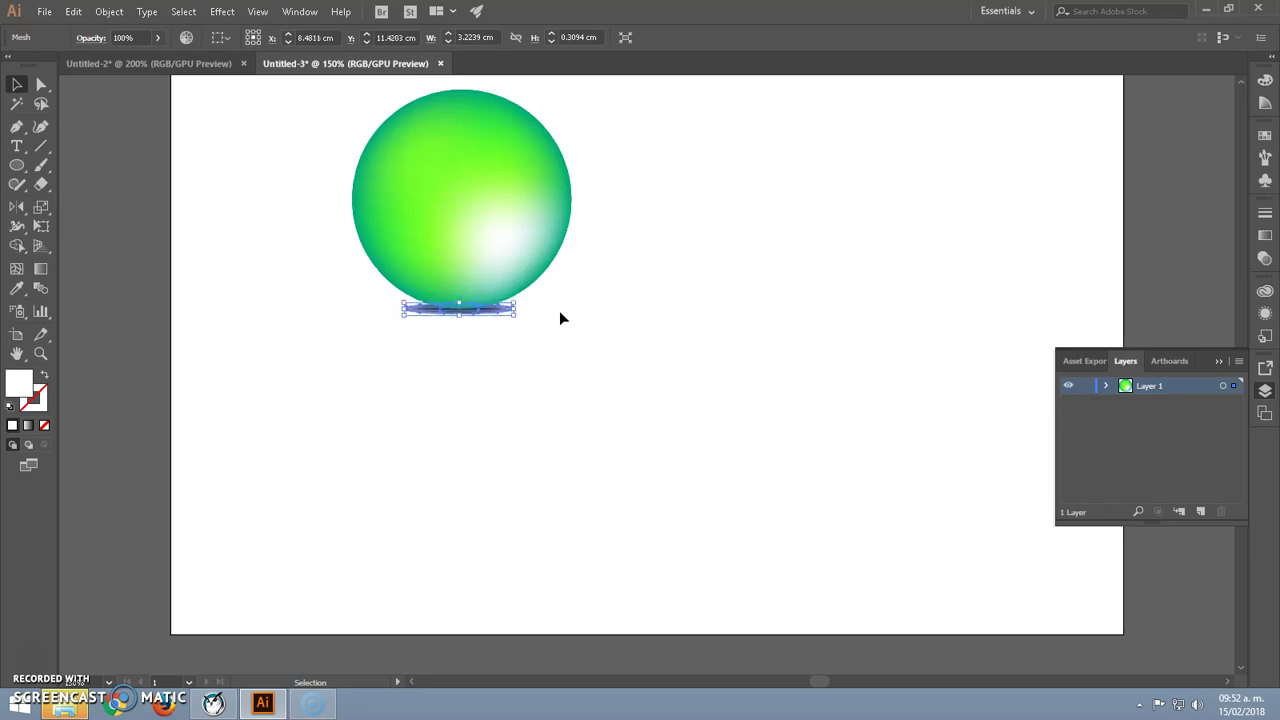
left_click(645, 225)
left_click_drag(626, 282, 654, 374)
left_click_drag(623, 268, 664, 346)
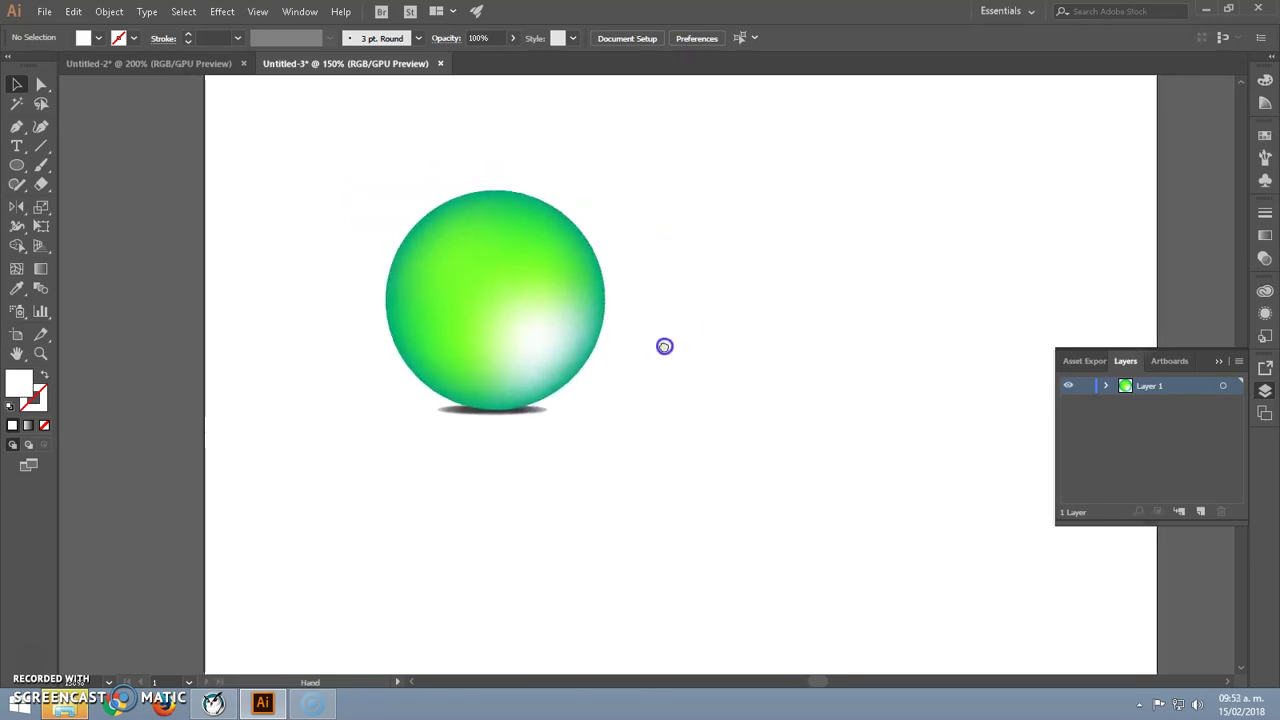